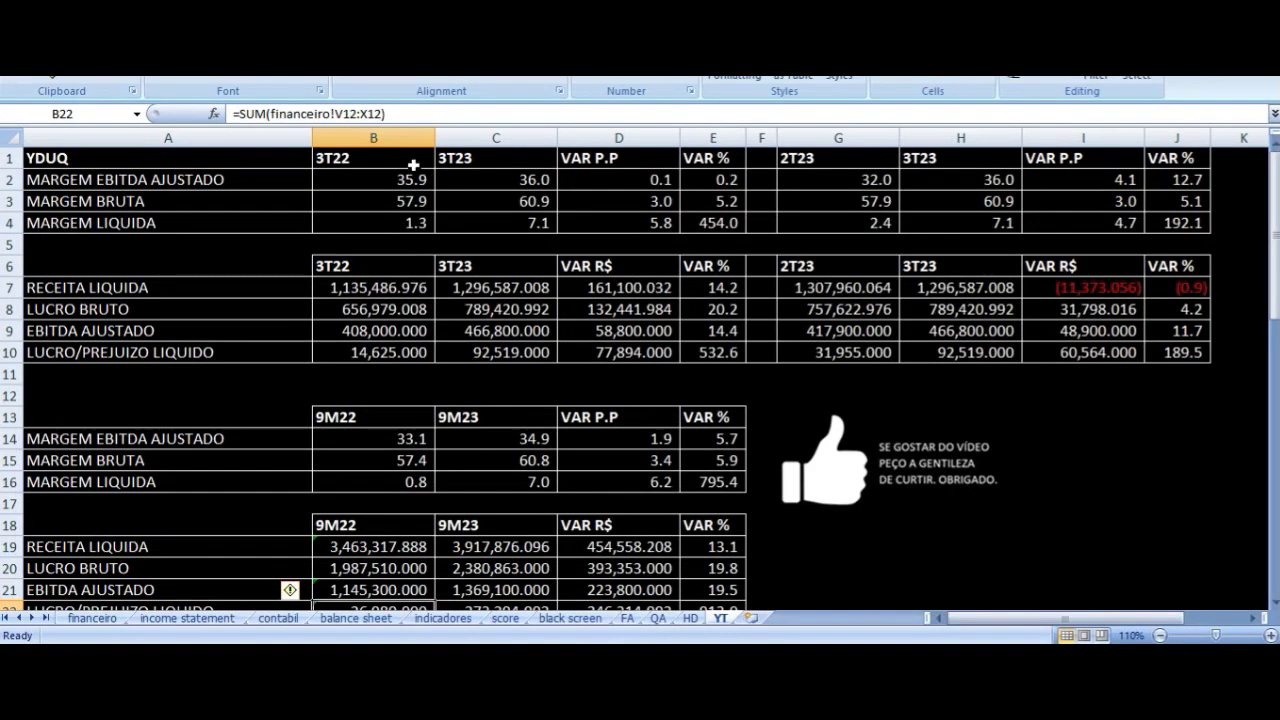
Step: Highlight in turn the 3T22 vs 3T23, 2T23 vs 3T23 and 9M22 vs 9M23 comparison blocks to review the sheet's layout
{"action": "left_click_drag", "start_coordinate": [414, 165], "coordinate": [704, 351]}
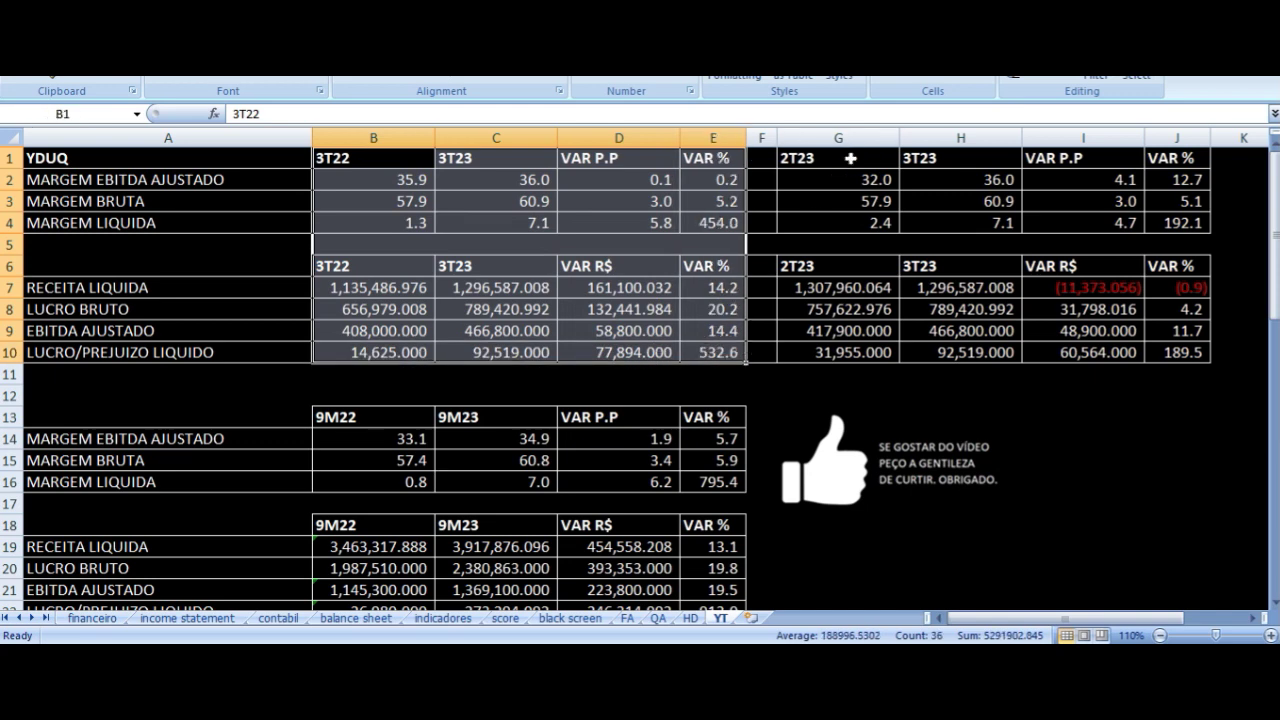
{"action": "left_click", "coordinate": [857, 167]}
{"action": "left_click_drag", "start_coordinate": [857, 167], "coordinate": [1057, 369]}
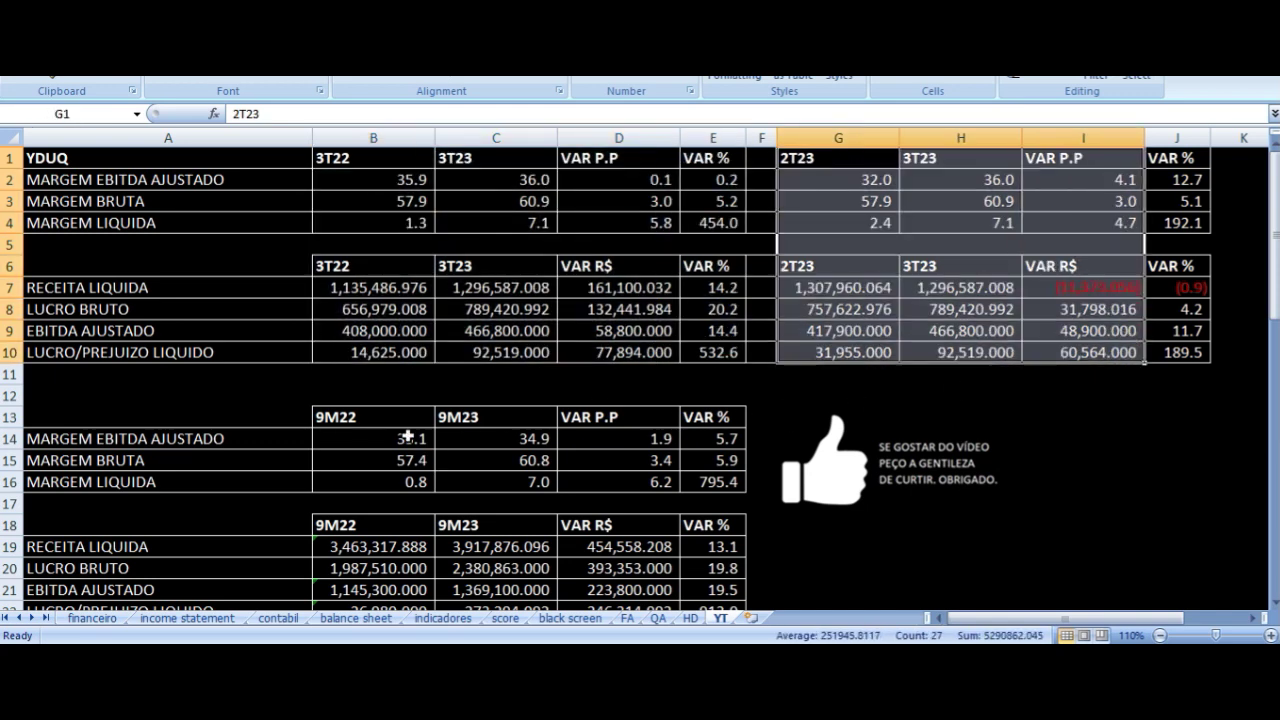
{"action": "left_click_drag", "start_coordinate": [405, 418], "coordinate": [640, 525]}
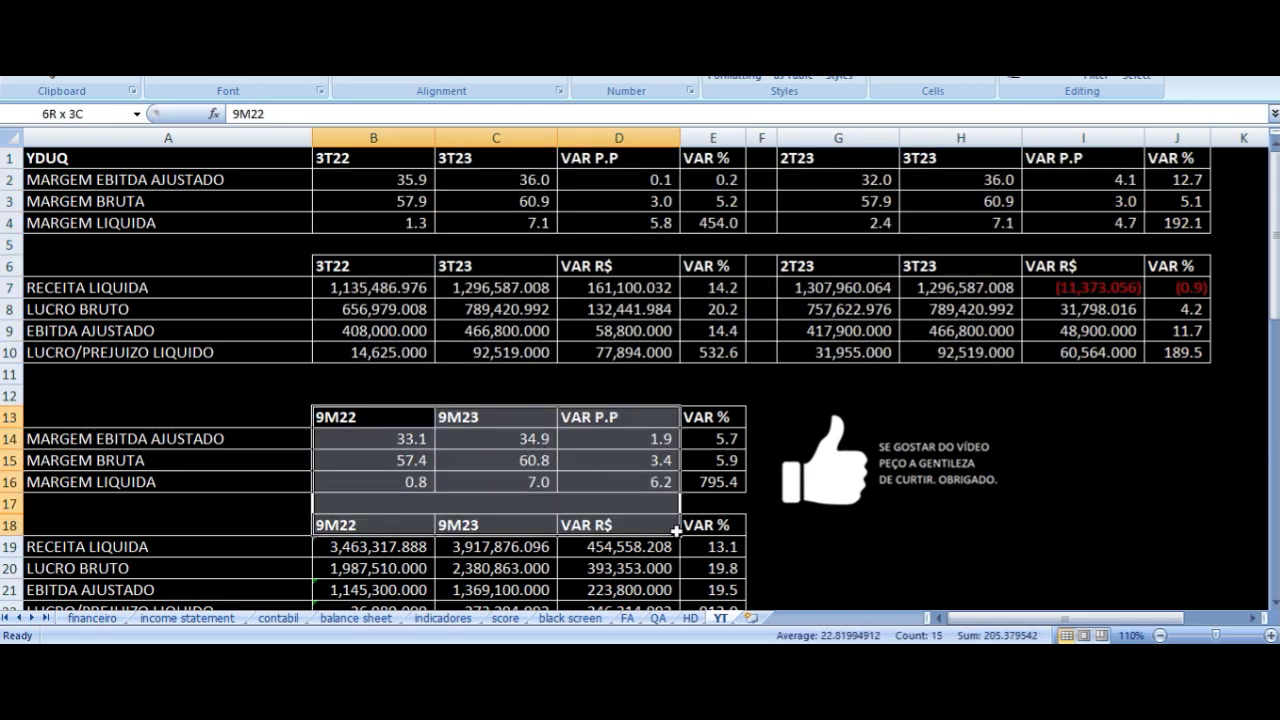
{"action": "left_click", "coordinate": [373, 178]}
{"action": "left_click", "coordinate": [167, 179]}
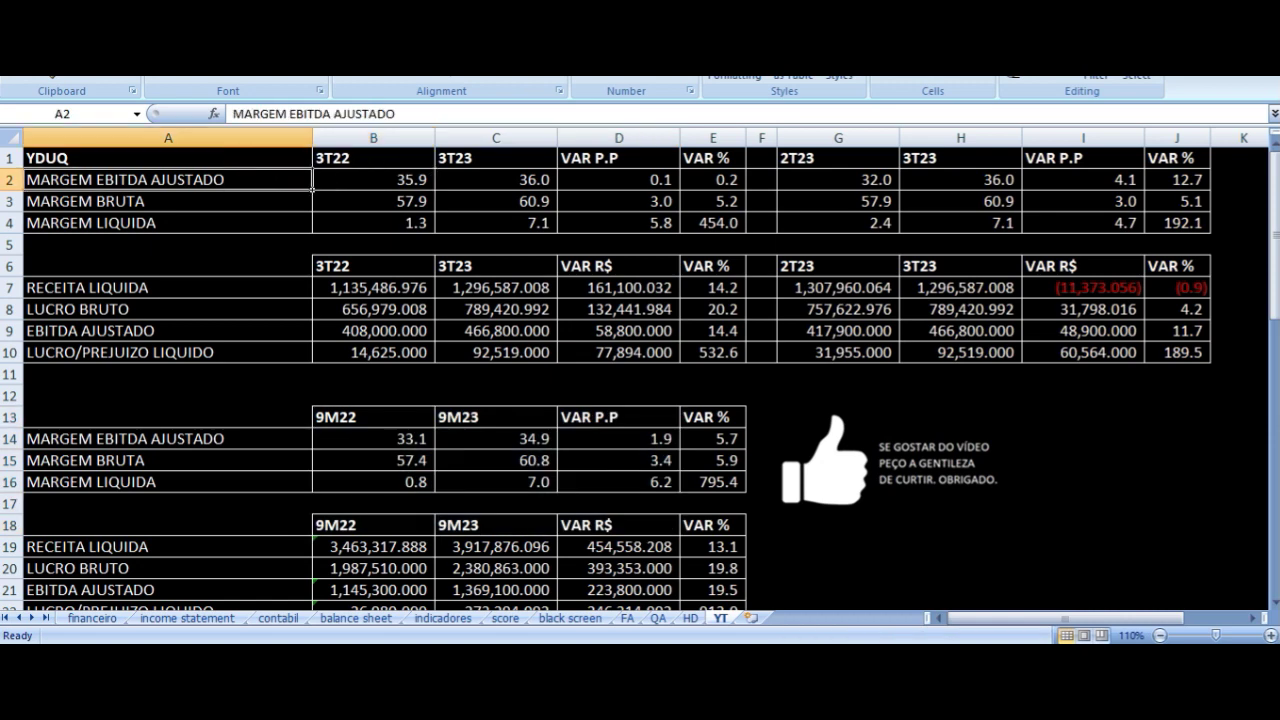
Step: Check the 2T23 to 3T23 VAR R$ cells for LUCRO BRUTO and RECEITA LIQUIDA, and look over the tables further down
{"action": "left_click", "coordinate": [1104, 305]}
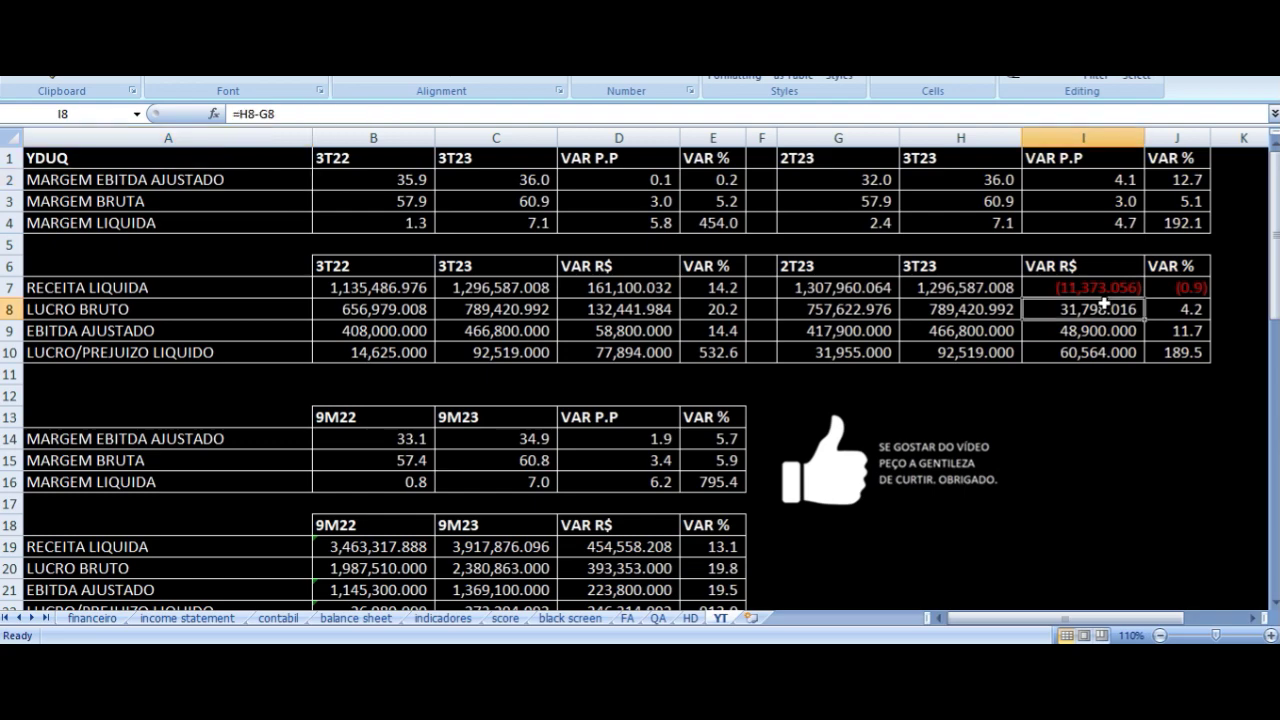
{"action": "left_click", "coordinate": [1087, 288]}
{"action": "scroll", "coordinate": [594, 368], "scroll_direction": "down", "scroll_amount": 1}
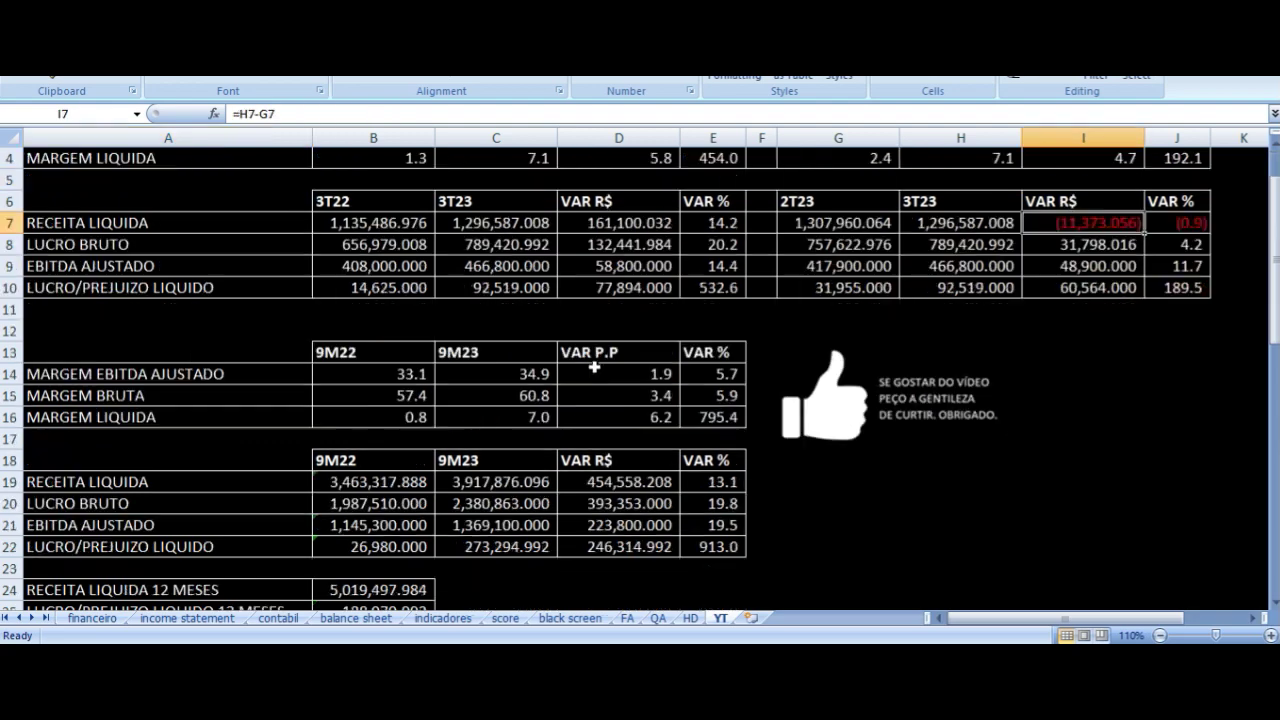
{"action": "scroll", "coordinate": [594, 368], "scroll_direction": "down", "scroll_amount": 2}
{"action": "scroll", "coordinate": [594, 368], "scroll_direction": "up", "scroll_amount": 3}
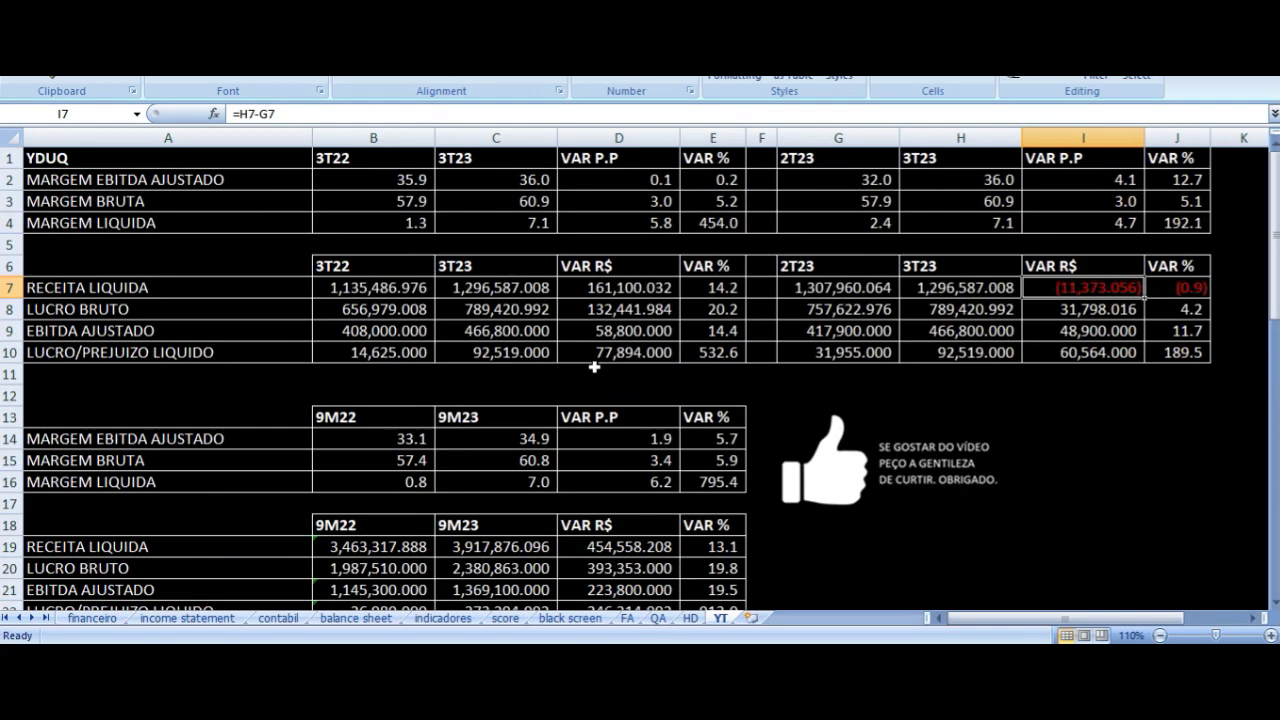
Step: Examine the MARGEM EBITDA AJUSTADO row across 3T22, 3T23 and VAR P.P
{"action": "left_click", "coordinate": [351, 184]}
{"action": "left_click", "coordinate": [167, 180]}
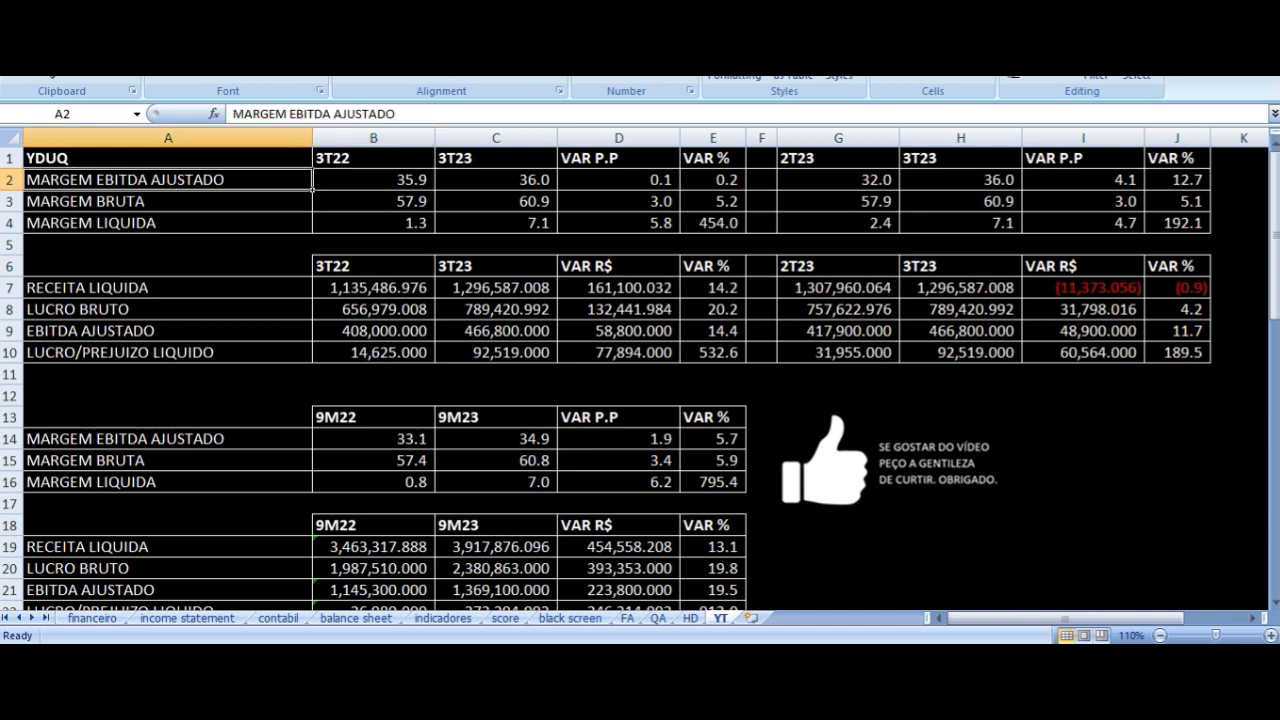
{"action": "left_click", "coordinate": [373, 180]}
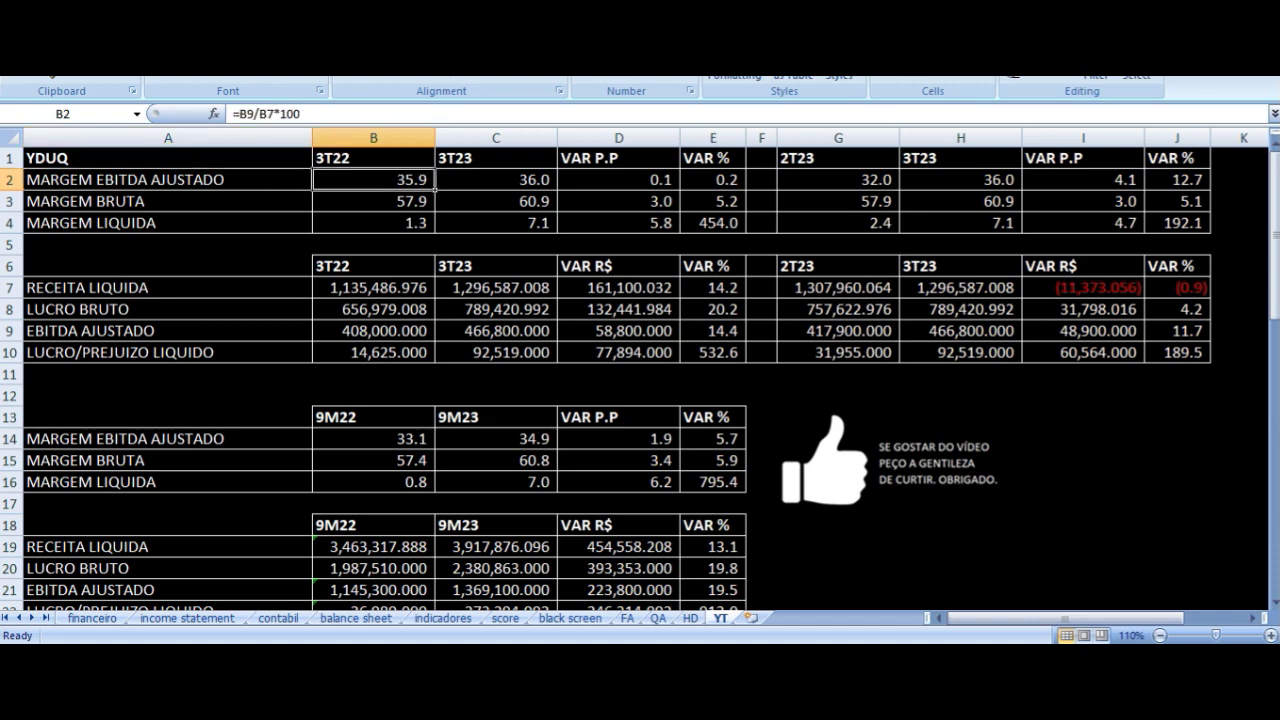
{"action": "left_click", "coordinate": [496, 180]}
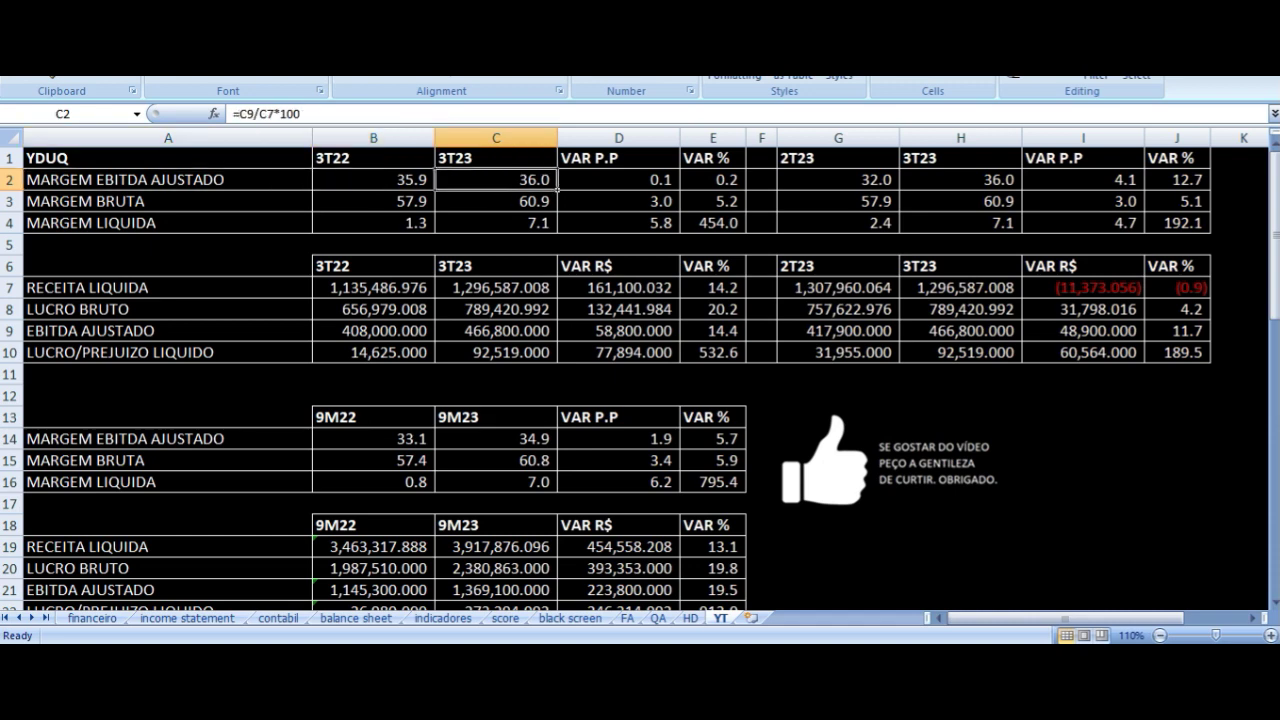
{"action": "left_click", "coordinate": [618, 180]}
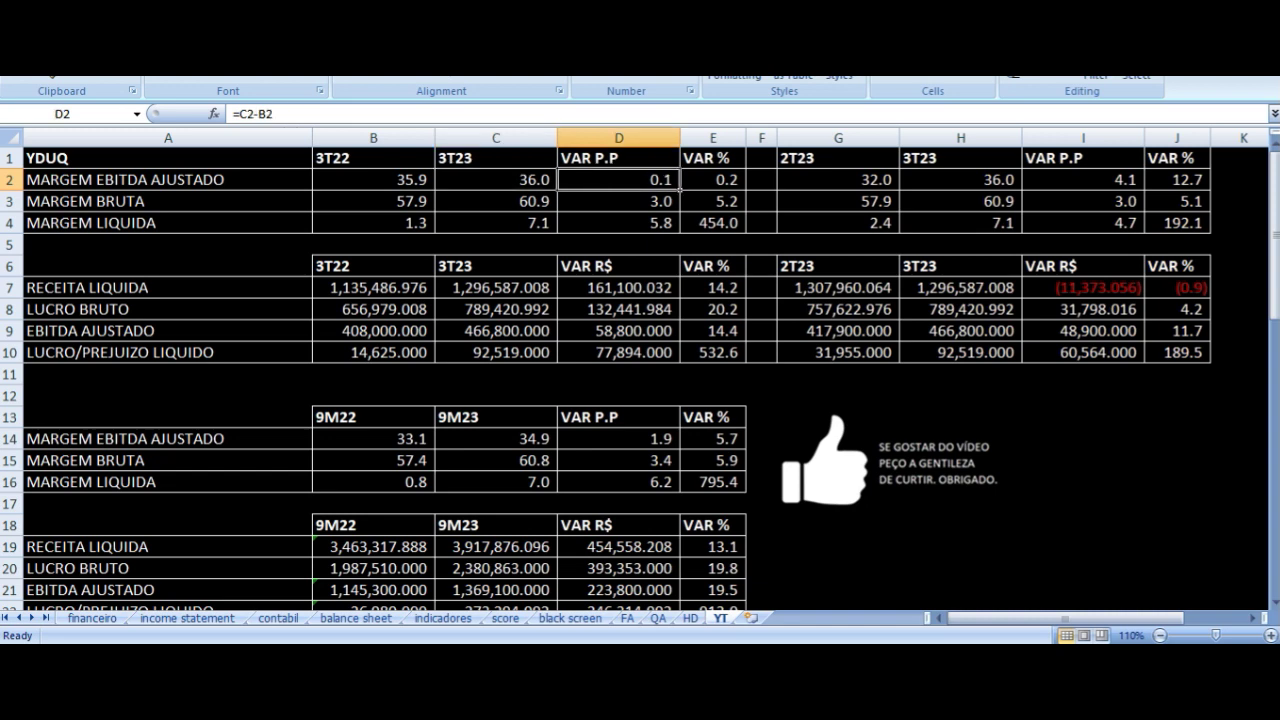
{"action": "left_click", "coordinate": [496, 180]}
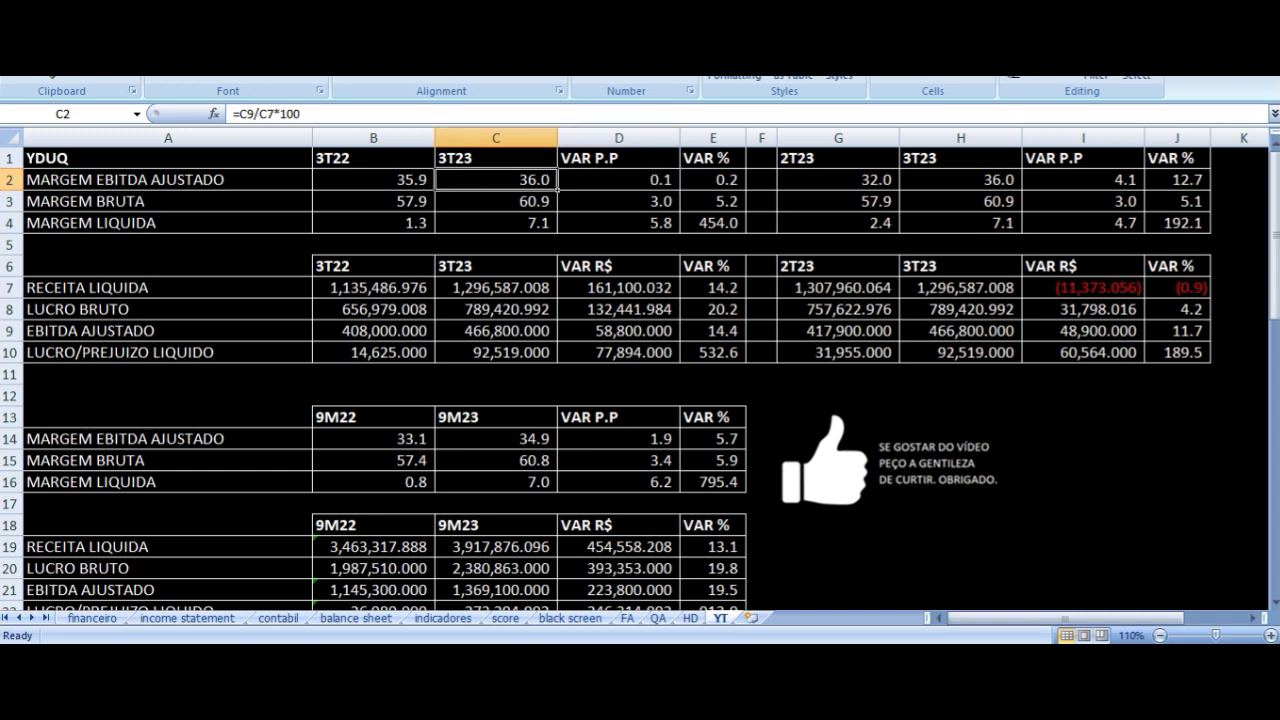
{"action": "left_click", "coordinate": [168, 180]}
{"action": "left_click", "coordinate": [373, 180]}
{"action": "left_click", "coordinate": [373, 158]}
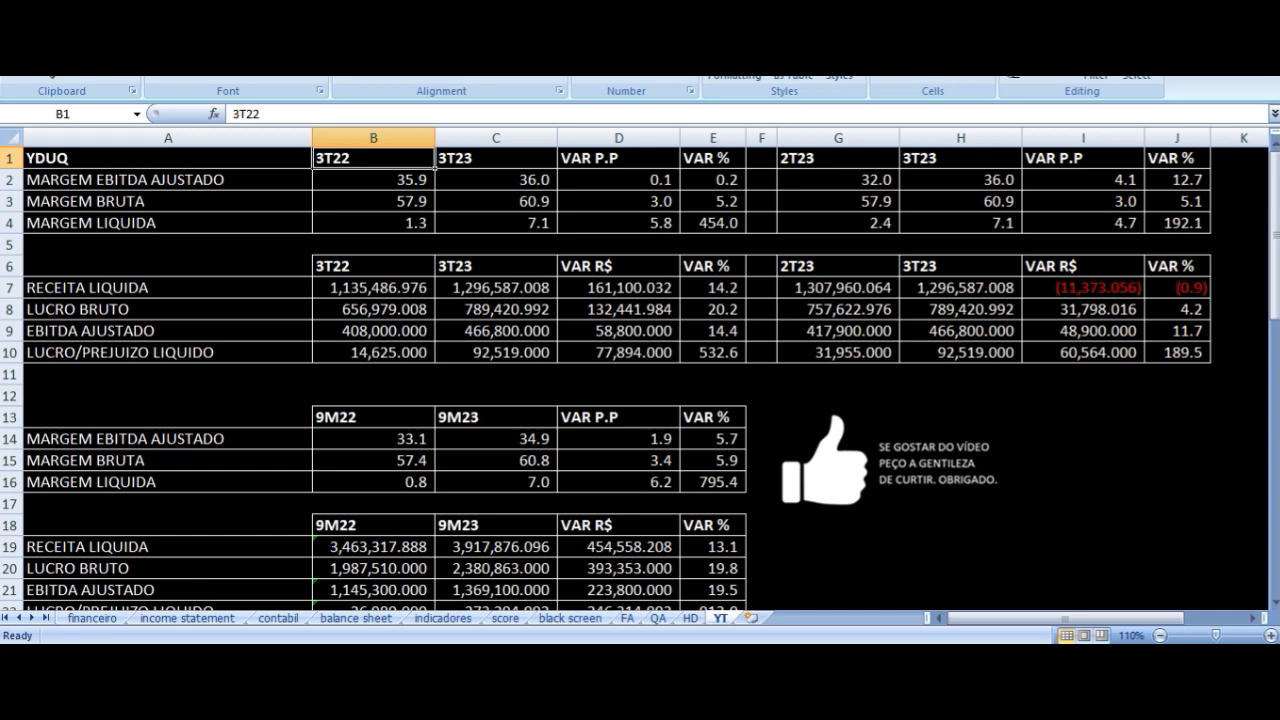
{"action": "left_click", "coordinate": [496, 158]}
Step: Examine the MARGEM BRUTA row, comparing 3T22 with 3T23 and its percentage-point variation
{"action": "left_click", "coordinate": [496, 201]}
{"action": "left_click", "coordinate": [373, 201]}
{"action": "left_click", "coordinate": [168, 201]}
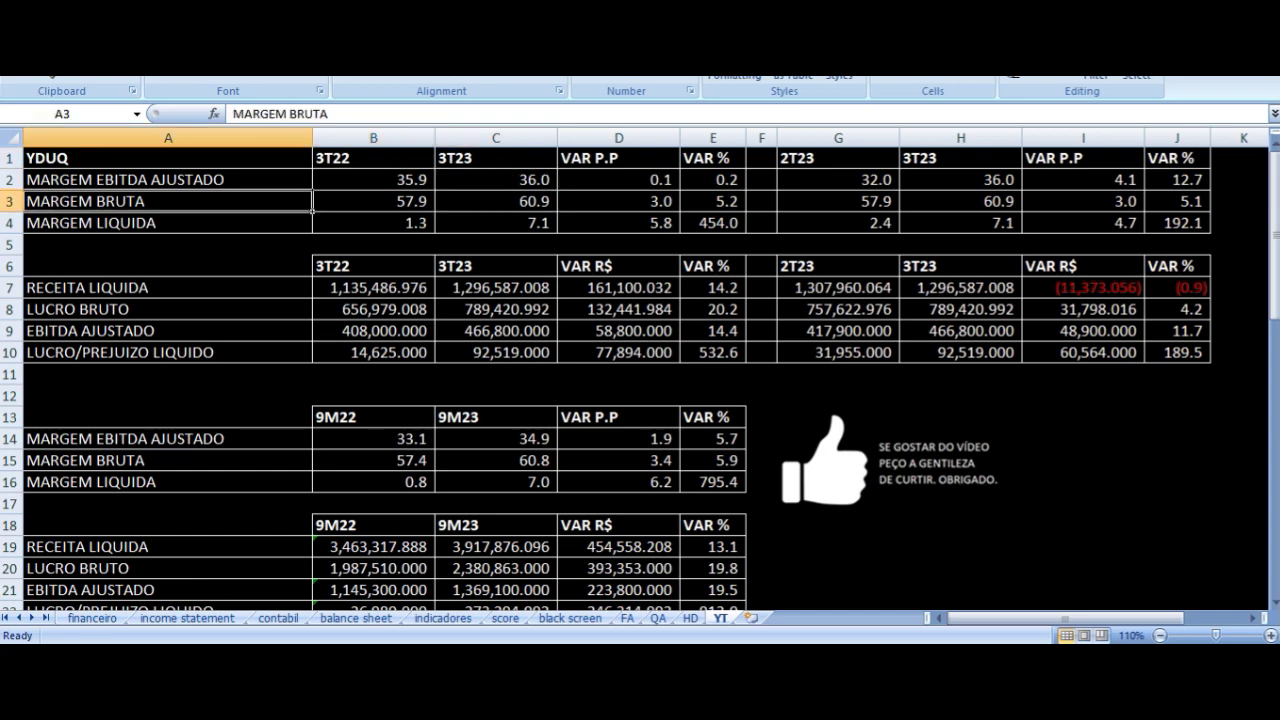
{"action": "left_click", "coordinate": [373, 201]}
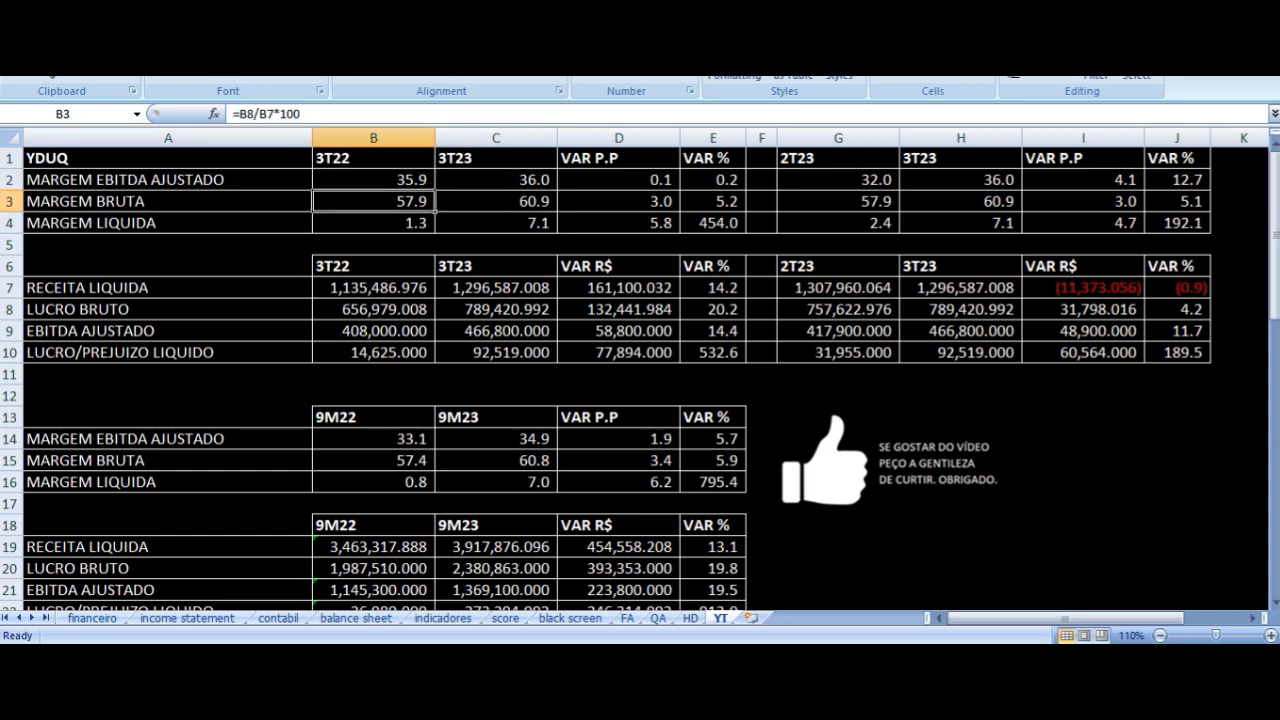
{"action": "left_click", "coordinate": [496, 201]}
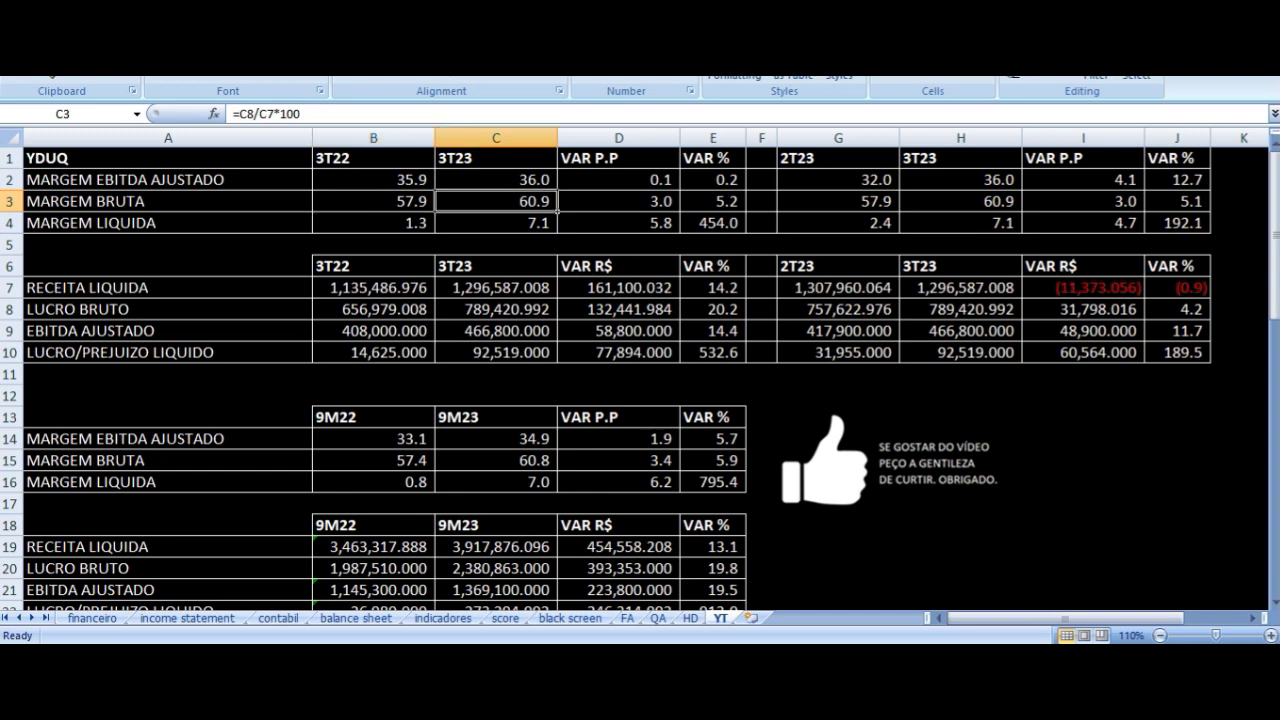
{"action": "left_click", "coordinate": [618, 201]}
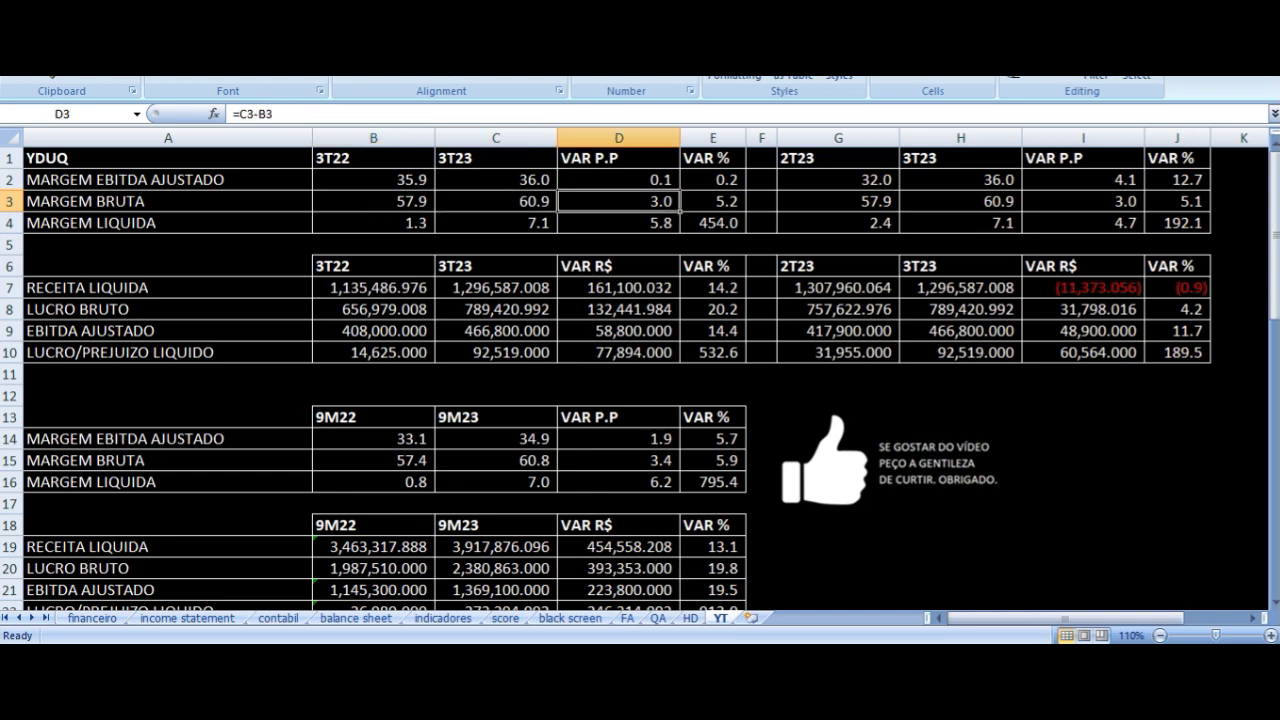
Step: Examine the MARGEM LIQUIDA row for 3T22 and 3T23, ending on its VAR P.P cell in D4
{"action": "key", "text": "Down"}
{"action": "key", "text": "Left"}
{"action": "key", "text": "Left"}
{"action": "key", "text": "Left"}
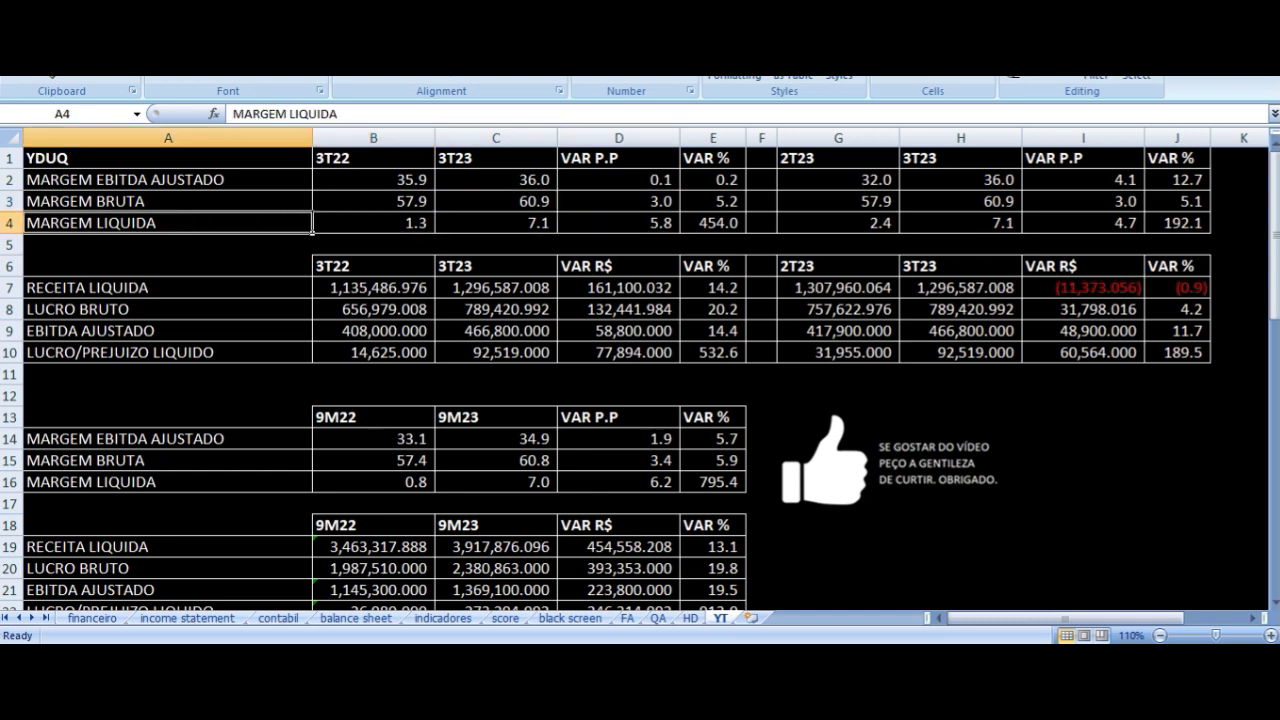
{"action": "left_click", "coordinate": [373, 222]}
{"action": "left_click", "coordinate": [496, 222]}
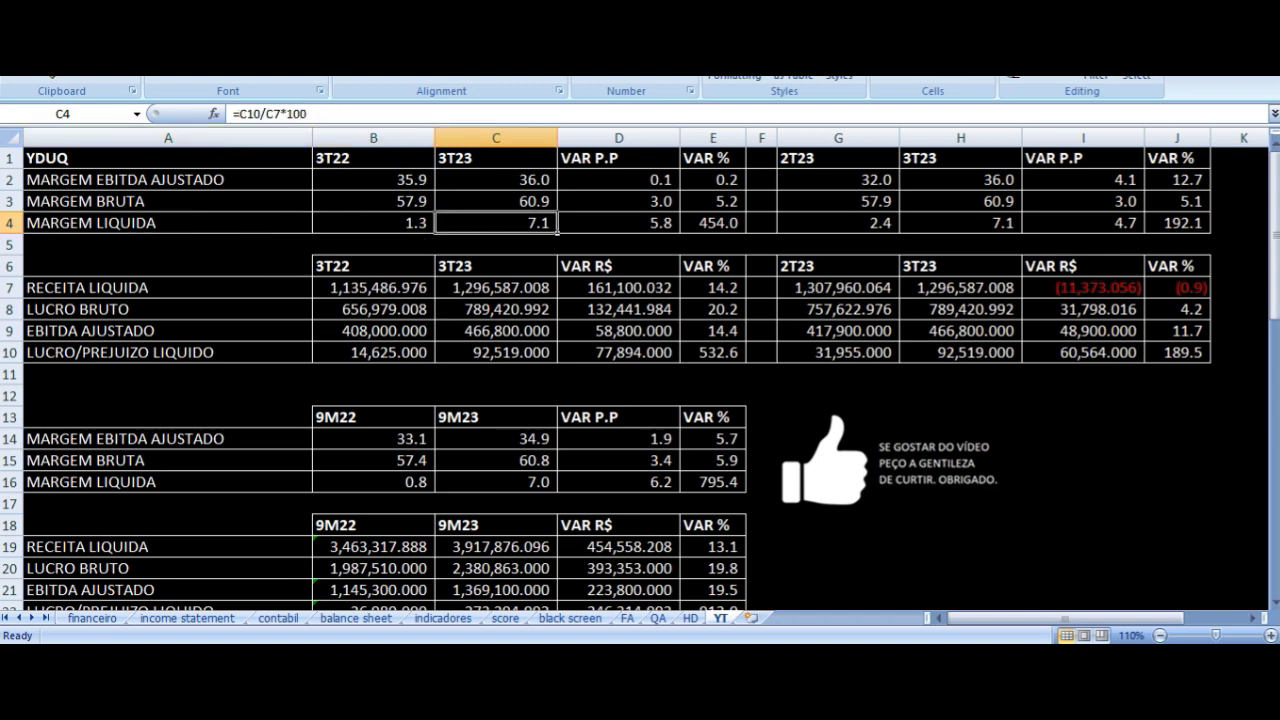
{"action": "left_click", "coordinate": [618, 222]}
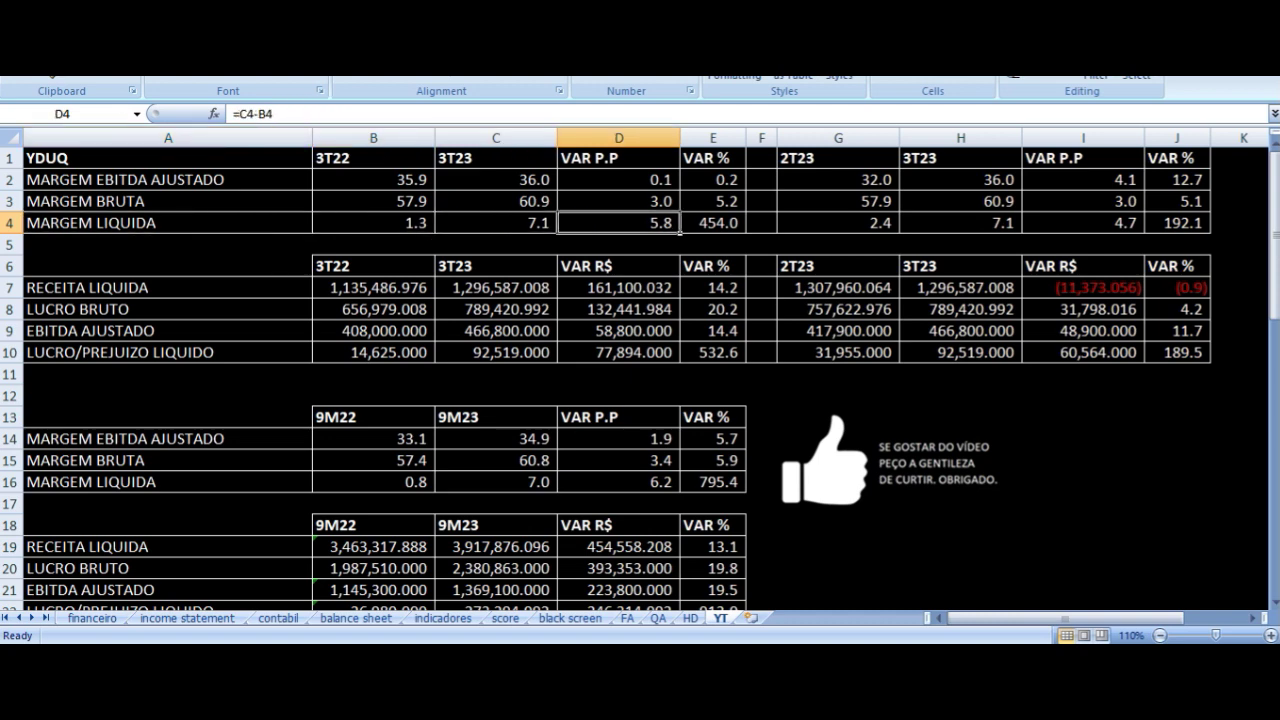
Step: Review RECEITA LIQUIDA for 3T22 and 3T23 in row 7, through to its VAR % cell
{"action": "key", "text": "Down"}
{"action": "key", "text": "Down"}
{"action": "key", "text": "Down"}
{"action": "key", "text": "Down"}
{"action": "key", "text": "Left"}
{"action": "key", "text": "Left"}
{"action": "key", "text": "Left"}
{"action": "key", "text": "Right"}
{"action": "key", "text": "Up"}
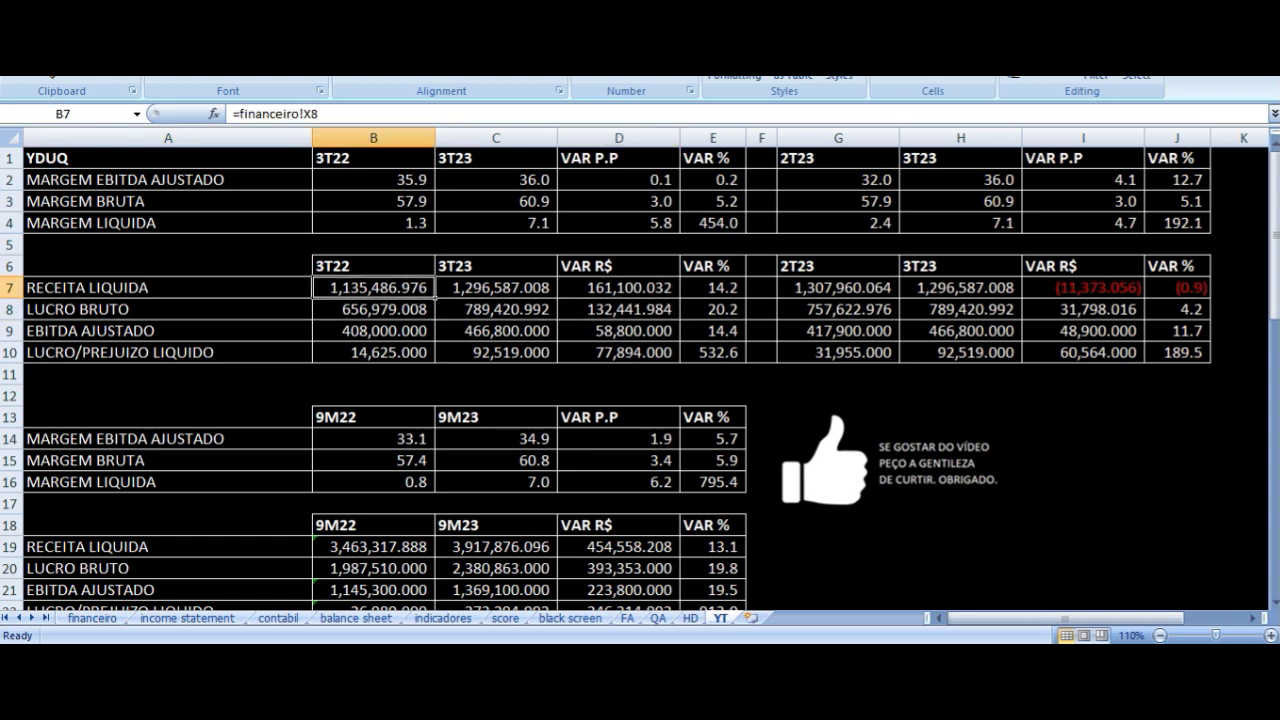
{"action": "key", "text": "Right"}
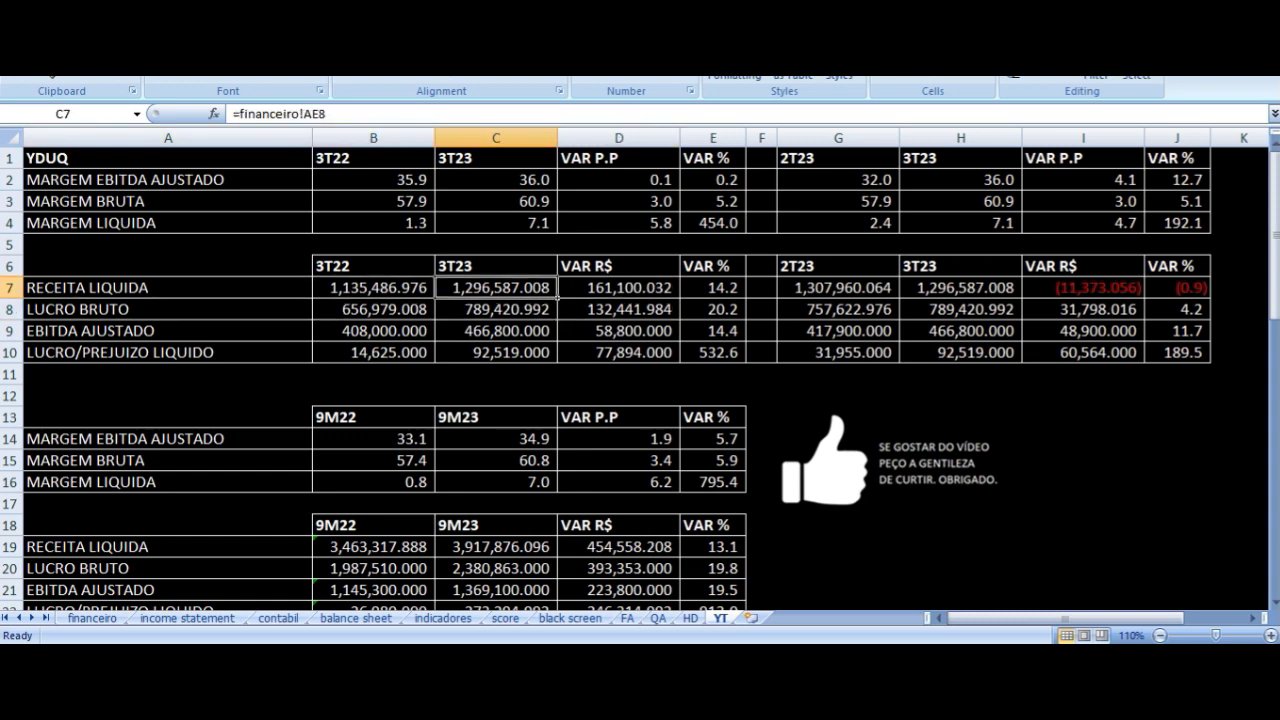
{"action": "key", "text": "Right"}
{"action": "key", "text": "Right"}
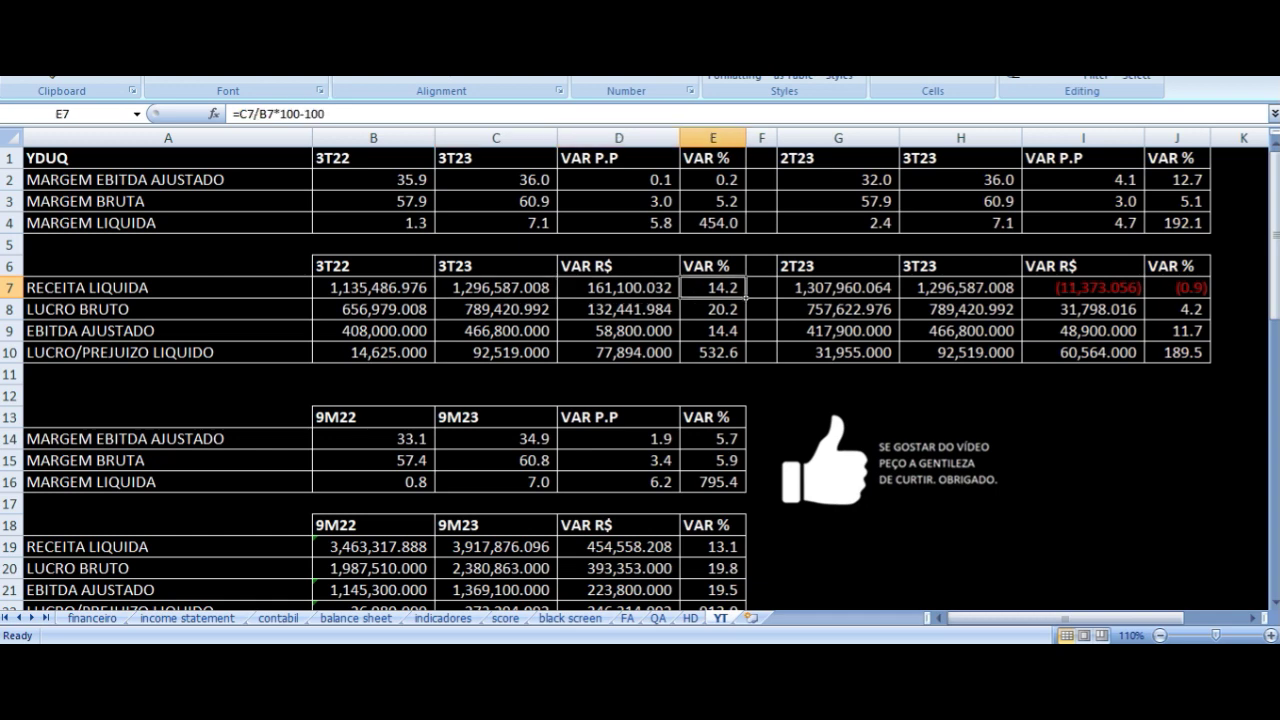
Step: Review LUCRO BRUTO in row 8 from 3T22 to 3T23, ending on its percentage variation
{"action": "key", "text": "Down"}
{"action": "key", "text": "Left"}
{"action": "key", "text": "Left"}
{"action": "key", "text": "Left"}
{"action": "key", "text": "Left"}
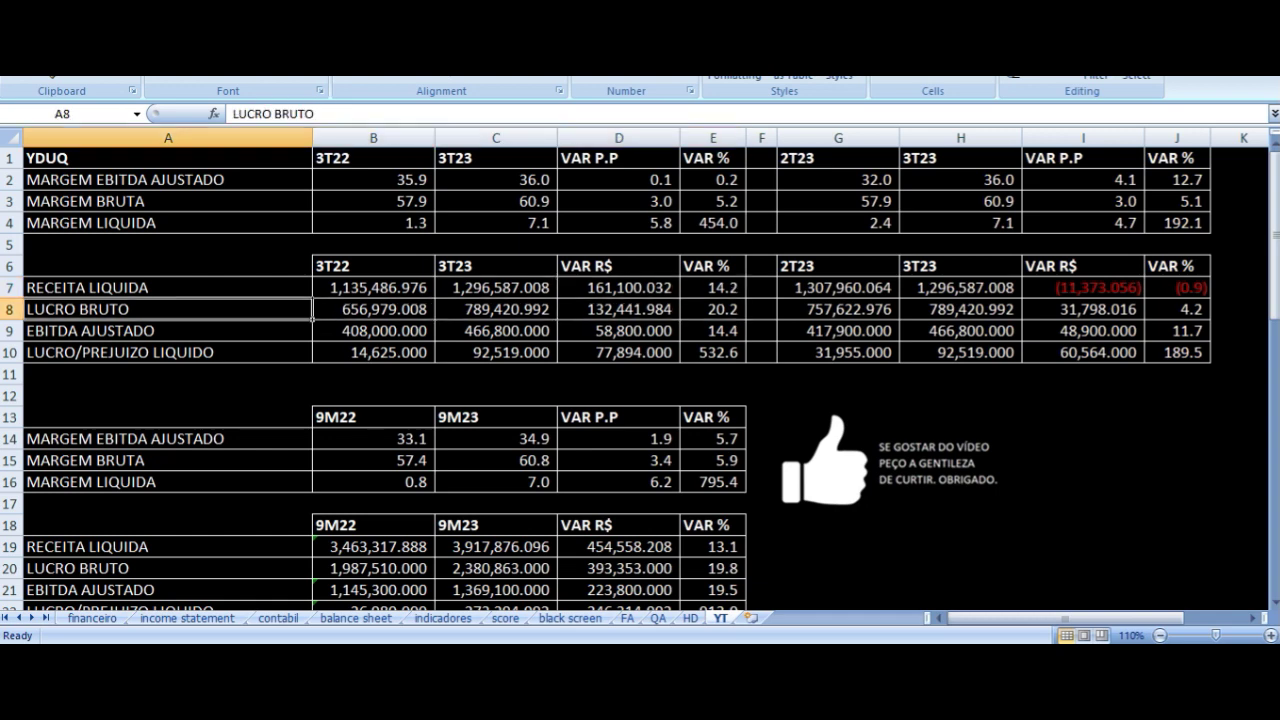
{"action": "key", "text": "Right"}
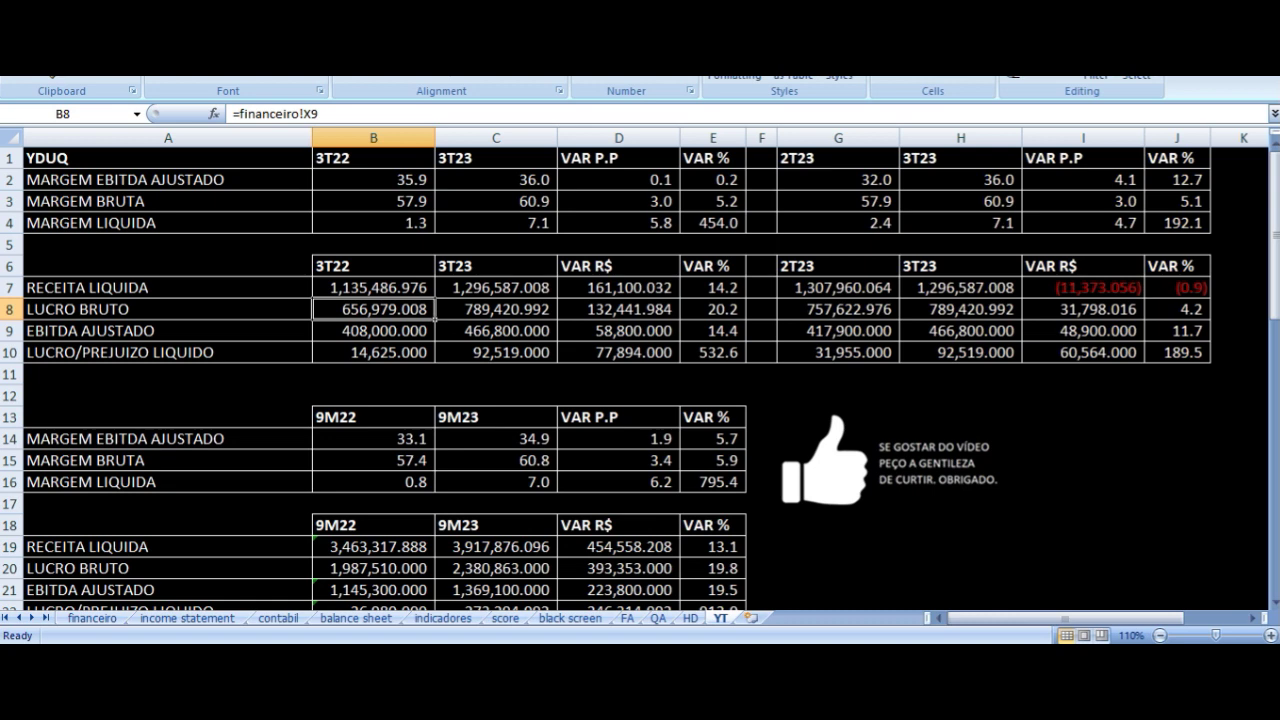
{"action": "key", "text": "Right"}
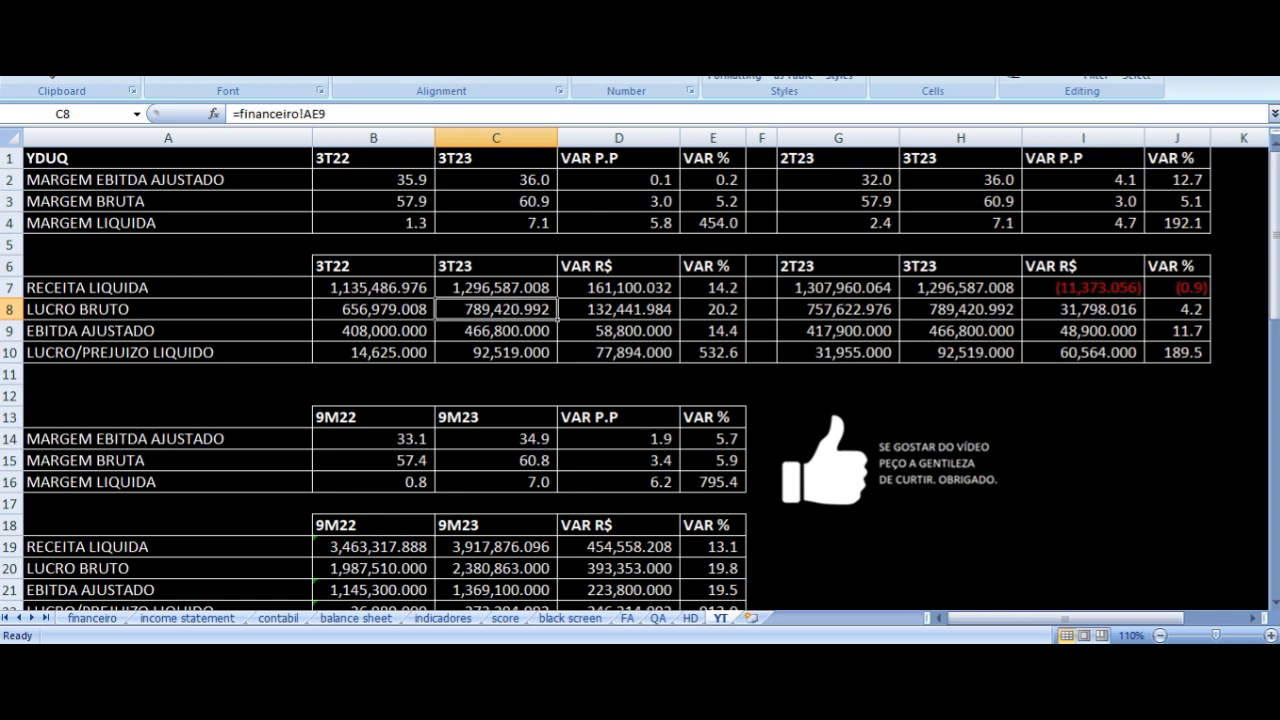
{"action": "key", "text": "Right"}
{"action": "key", "text": "Right"}
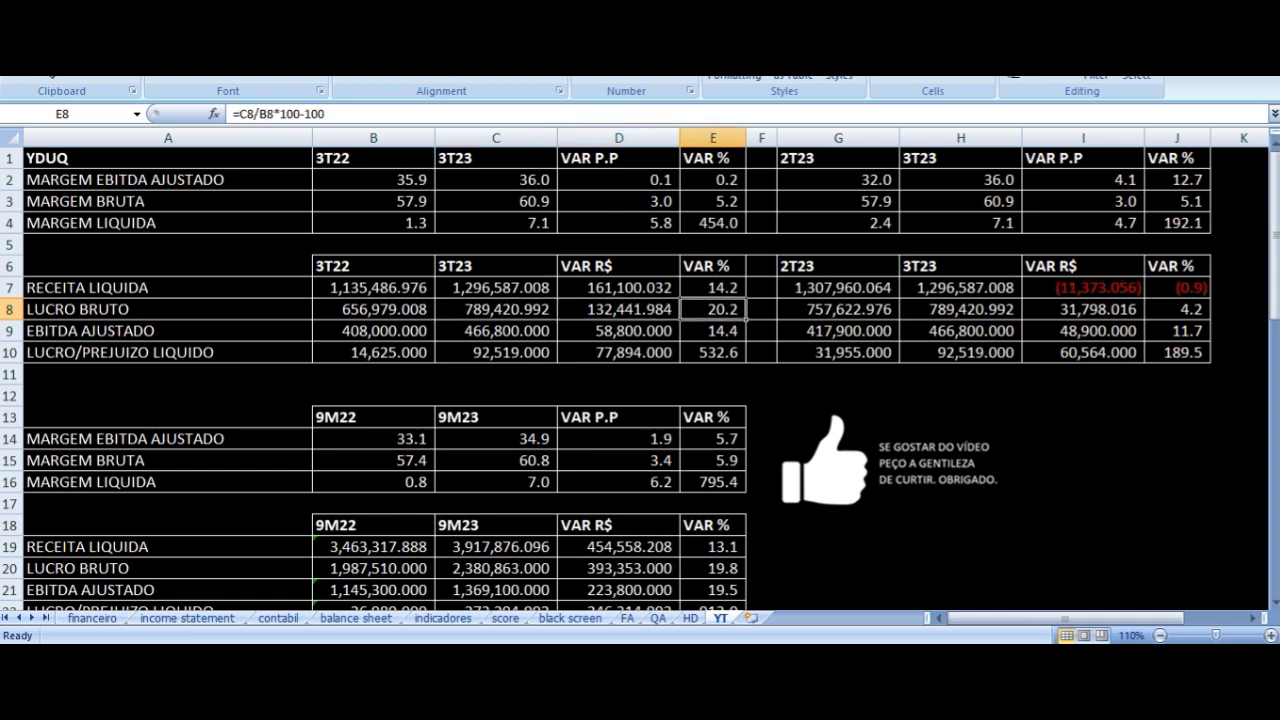
Step: Review EBITDA AJUSTADO in row 9, comparing 3T22 with 3T23 and its percentage variation
{"action": "key", "text": "Down"}
{"action": "key", "text": "Left"}
{"action": "key", "text": "Left"}
{"action": "key", "text": "Left"}
{"action": "key", "text": "Left"}
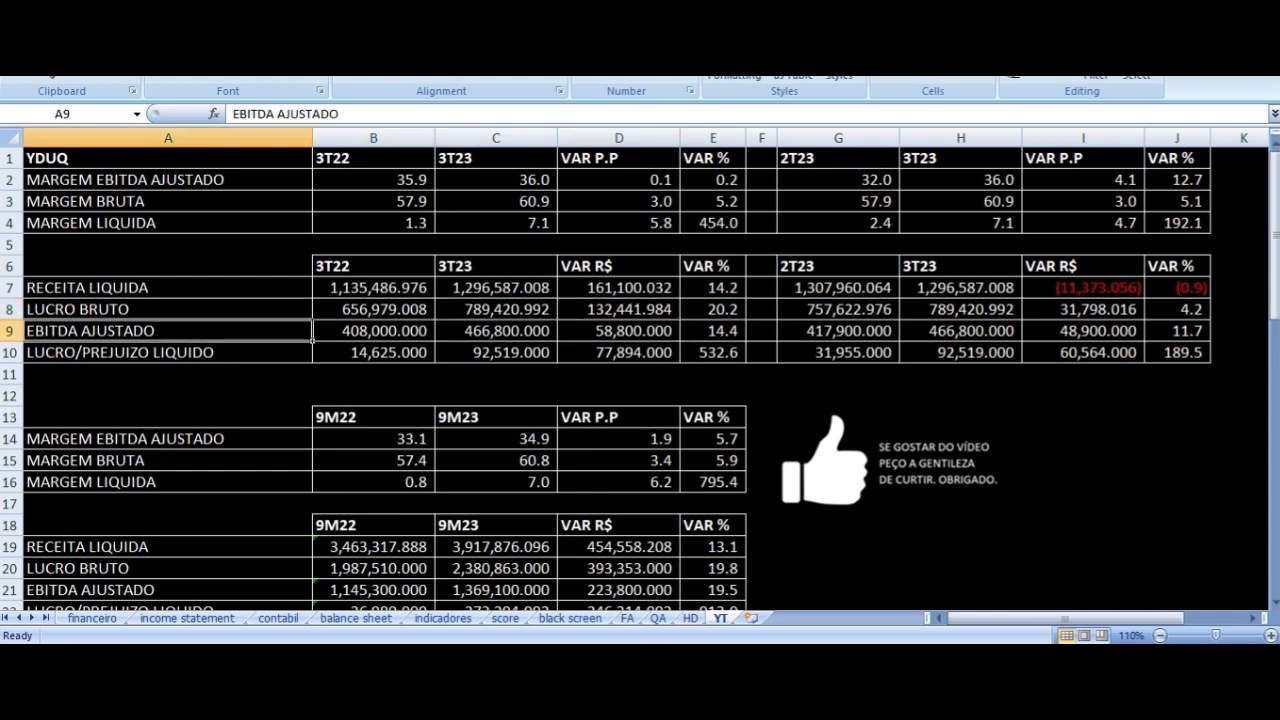
{"action": "key", "text": "Right"}
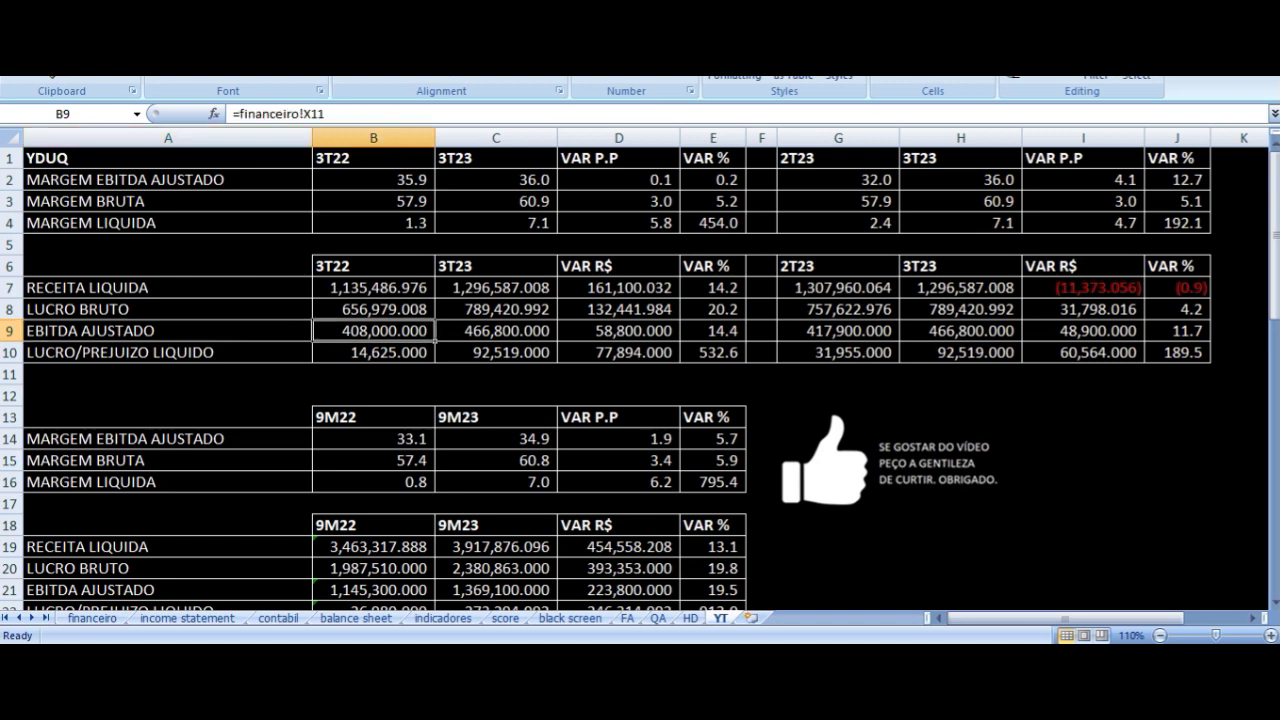
{"action": "key", "text": "Right"}
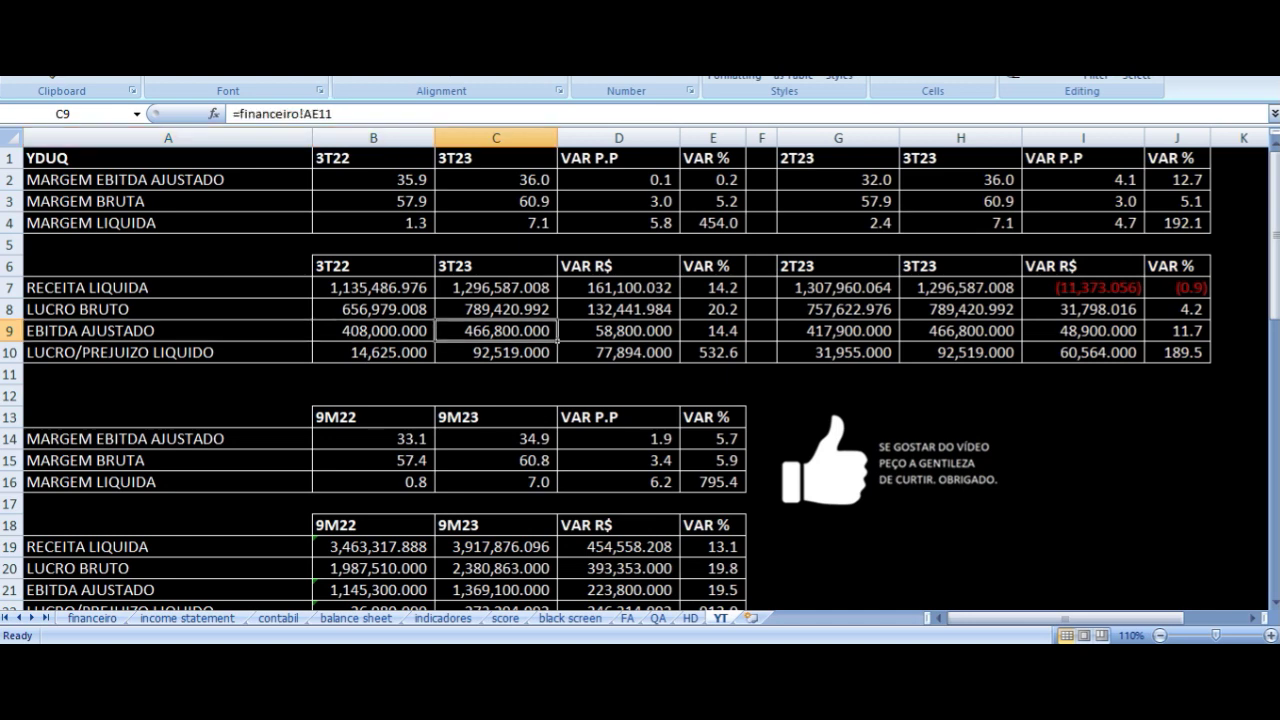
{"action": "key", "text": "Right"}
{"action": "key", "text": "Right"}
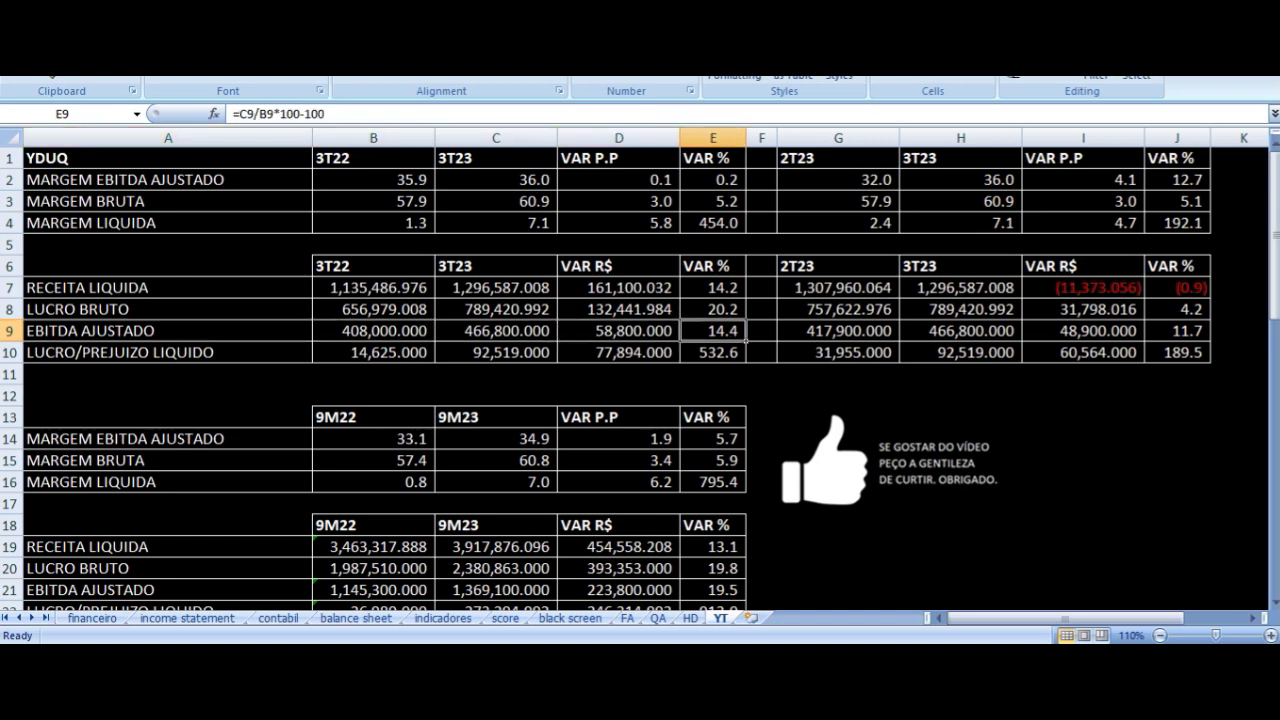
Step: Review LUCRO/PREJUIZO LIQUIDO in row 10 for 3T22 and 3T23, through to its VAR % cell
{"action": "key", "text": "Down"}
{"action": "key", "text": "Left"}
{"action": "key", "text": "Left"}
{"action": "key", "text": "Left"}
{"action": "key", "text": "Left"}
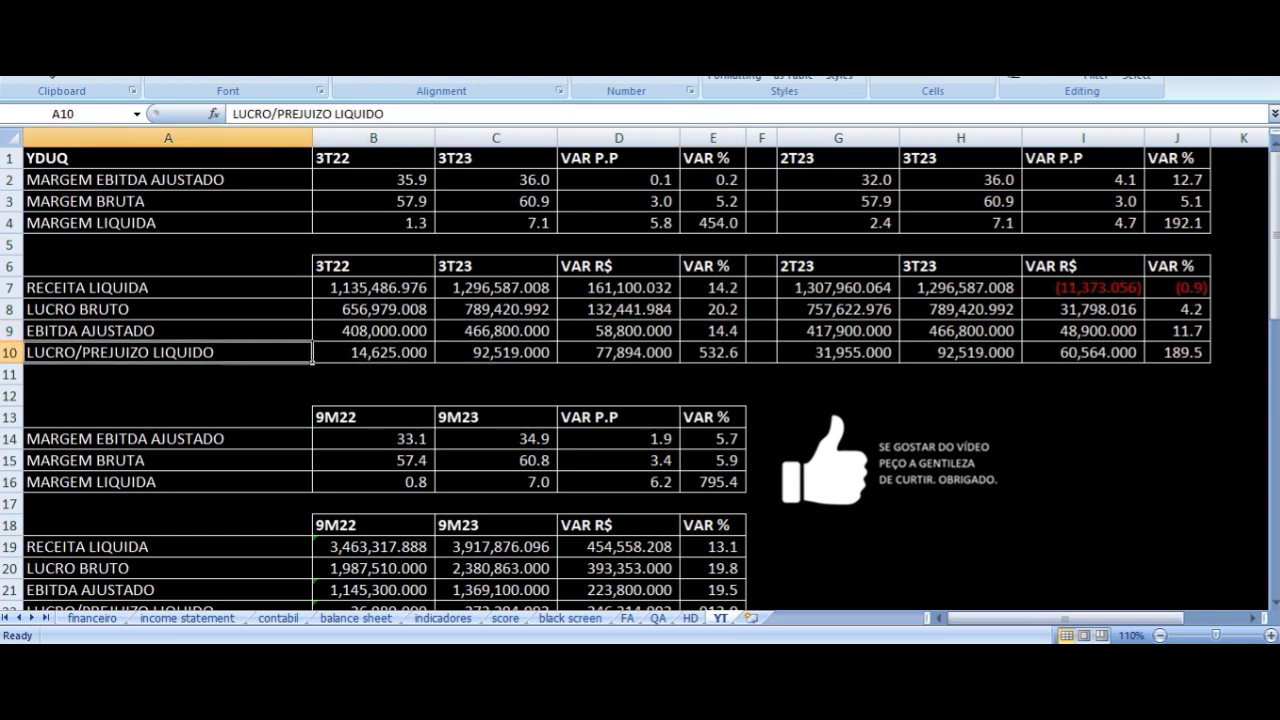
{"action": "key", "text": "Right"}
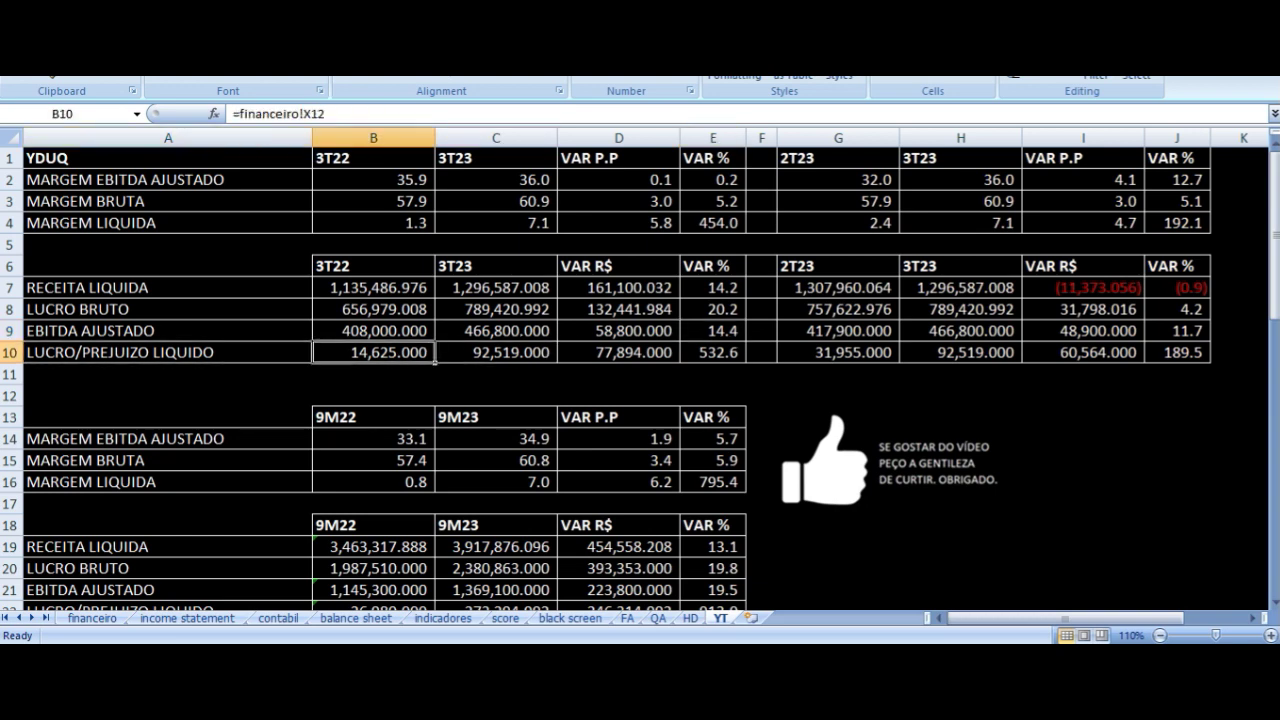
{"action": "key", "text": "Right"}
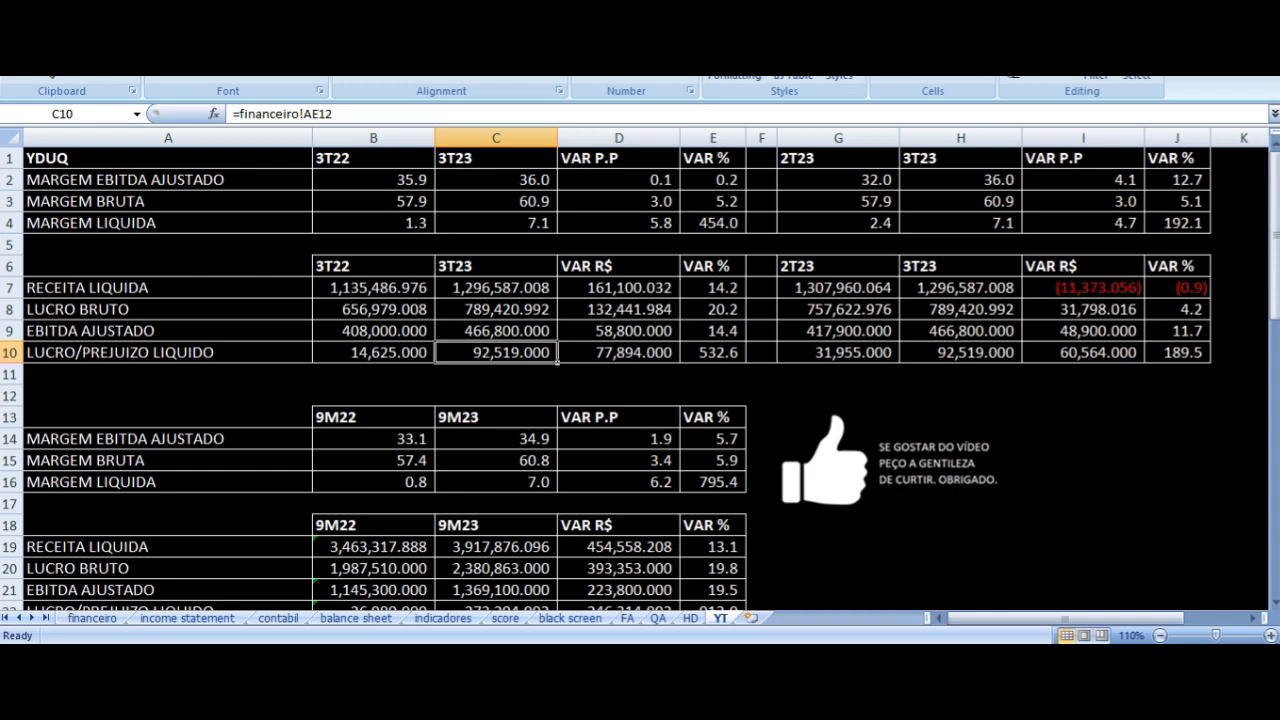
{"action": "key", "text": "Right"}
{"action": "key", "text": "Right"}
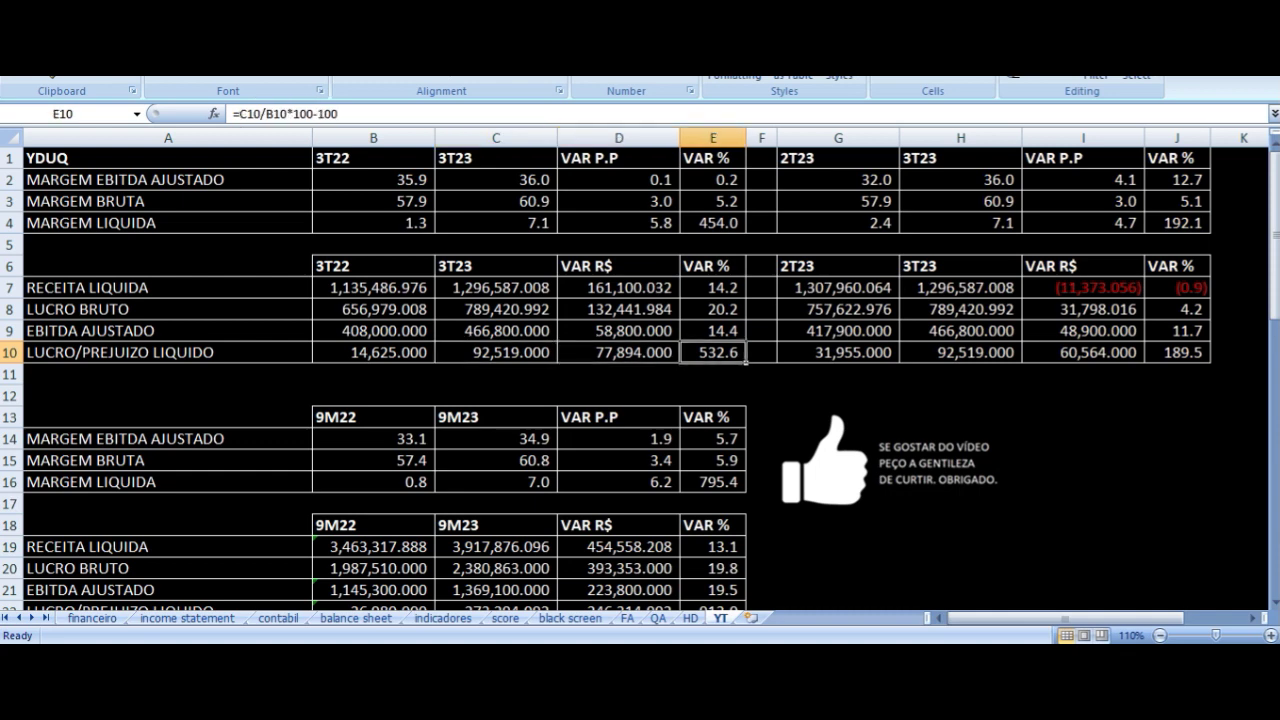
Step: Recheck the 3T22 to 3T23 variations for revenue, EBITDA and net profit, ending on the MARGEM LIQUIDA values in row 4
{"action": "key", "text": "Left"}
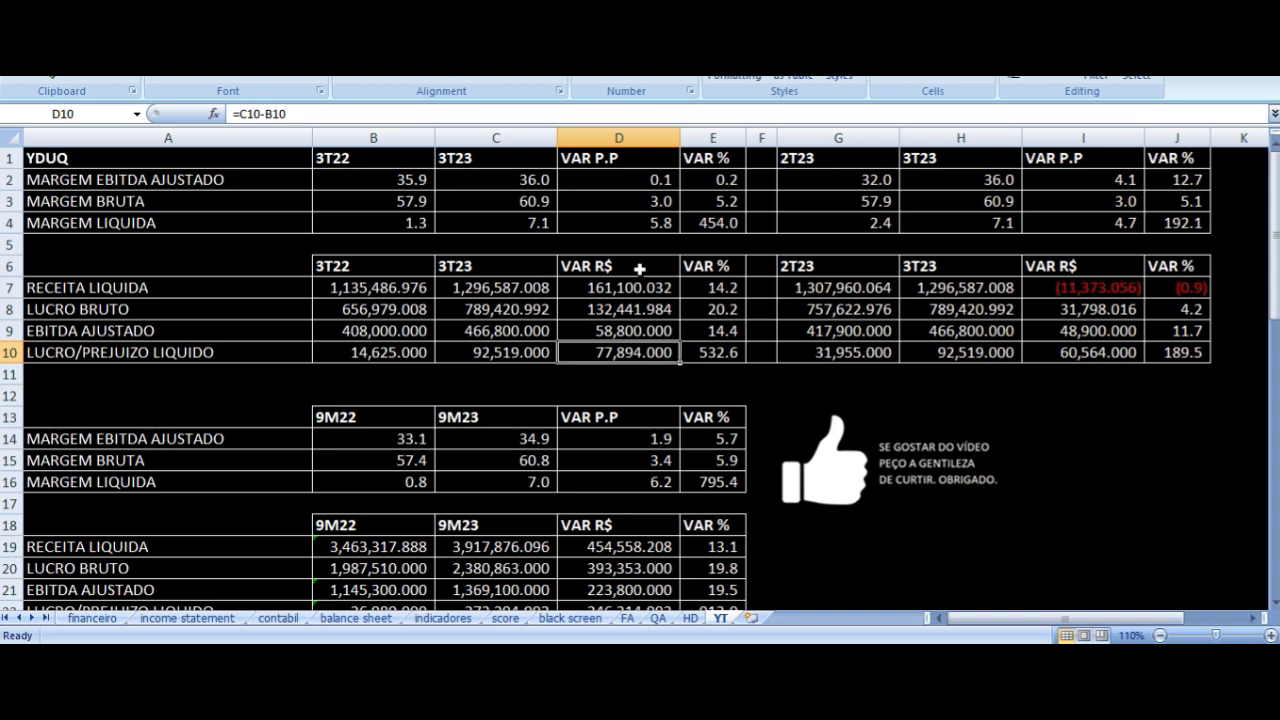
{"action": "left_click", "coordinate": [723, 292]}
{"action": "left_click", "coordinate": [729, 330]}
{"action": "left_click", "coordinate": [628, 355]}
{"action": "left_click", "coordinate": [624, 229]}
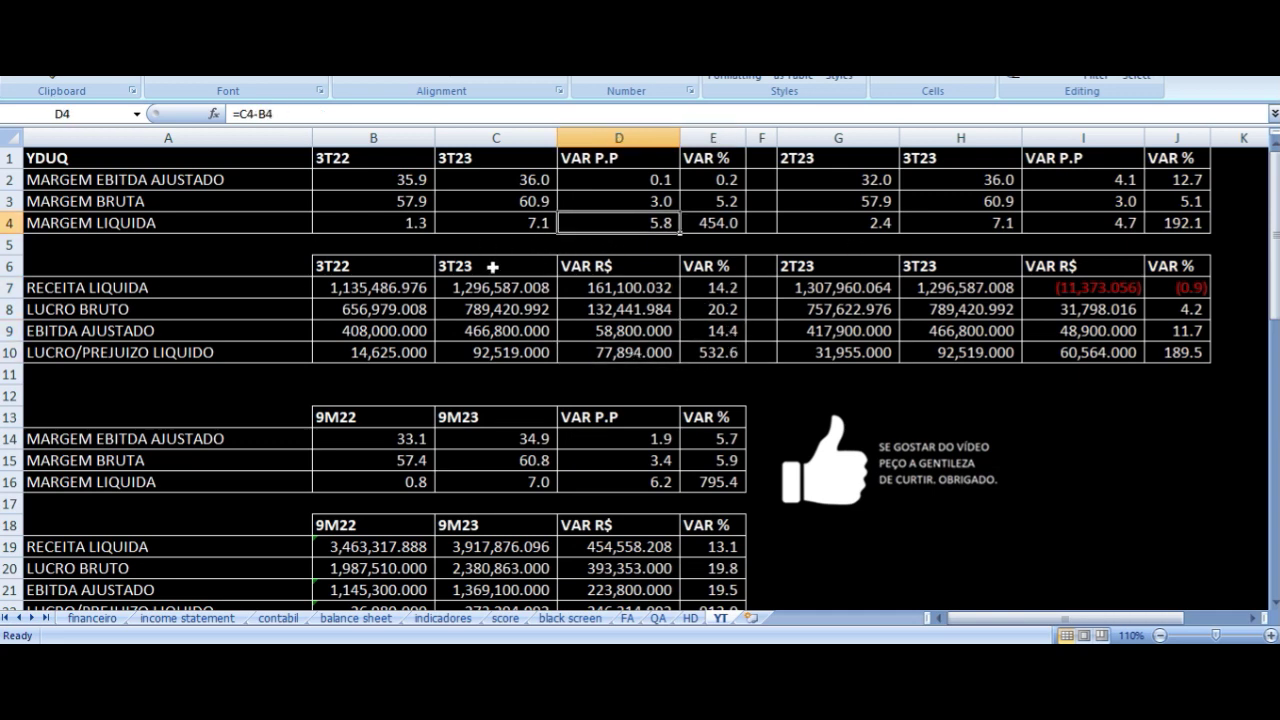
{"action": "left_click", "coordinate": [400, 220]}
{"action": "left_click", "coordinate": [519, 223]}
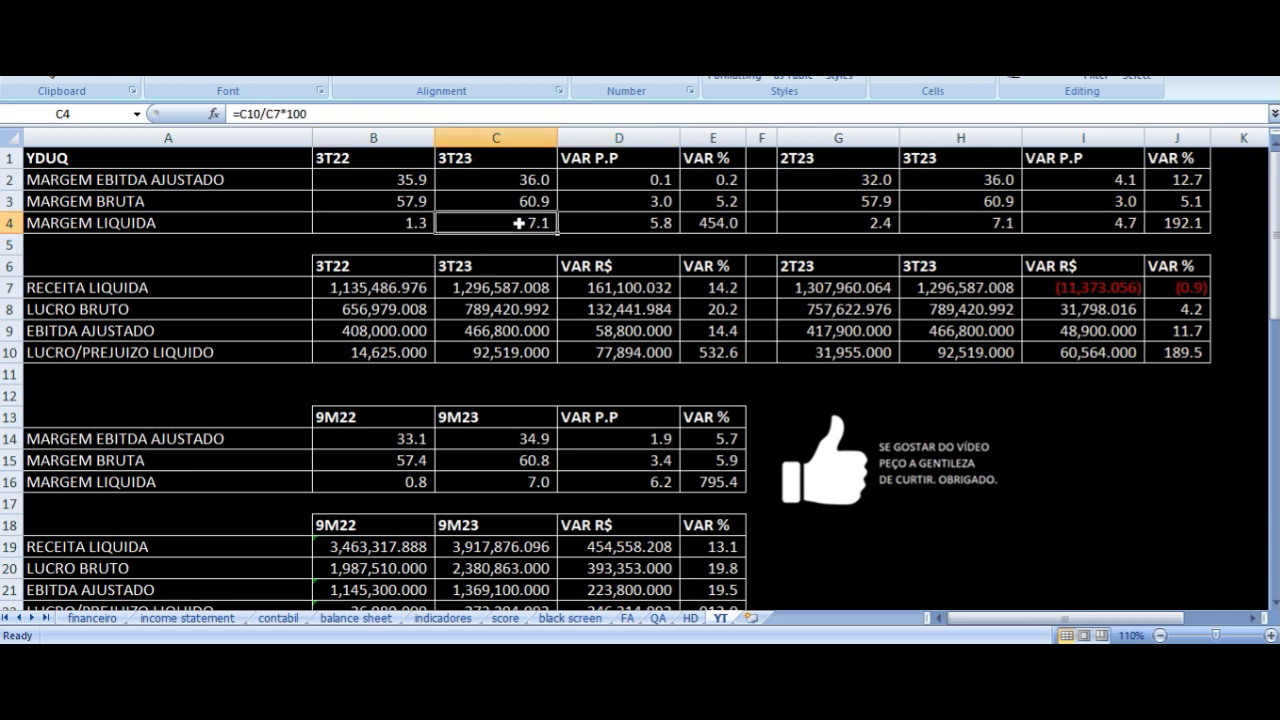
Step: Review MARGEM EBITDA AJUSTADO in row 2 from 2T23 to 3T23, through to its VAR P.P cell
{"action": "left_click", "coordinate": [838, 163]}
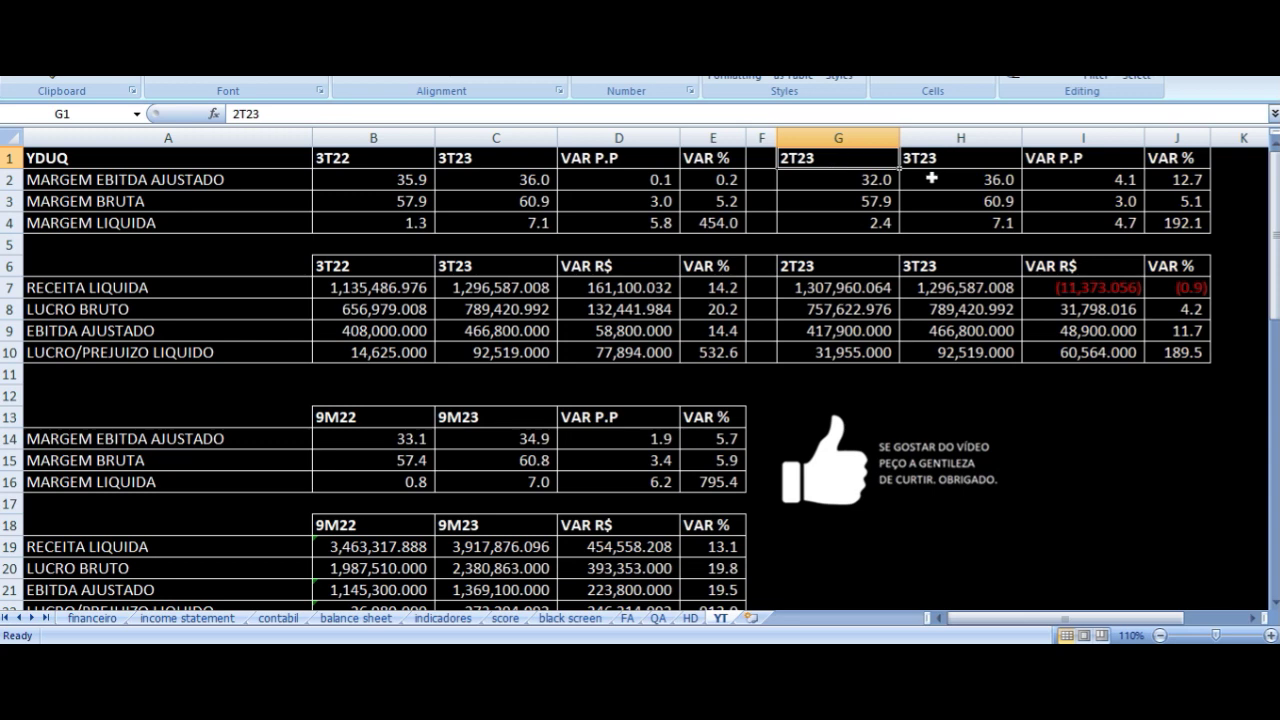
{"action": "left_click", "coordinate": [870, 182]}
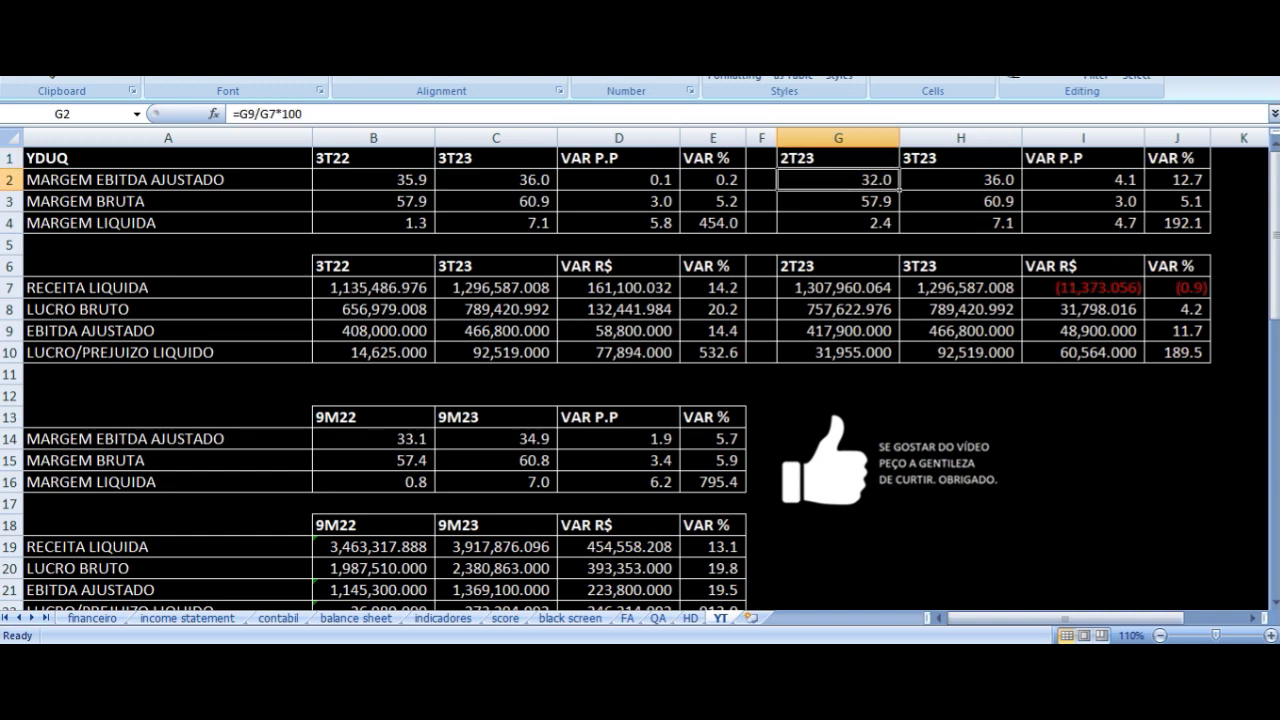
{"action": "left_click", "coordinate": [960, 180]}
{"action": "left_click", "coordinate": [1082, 180]}
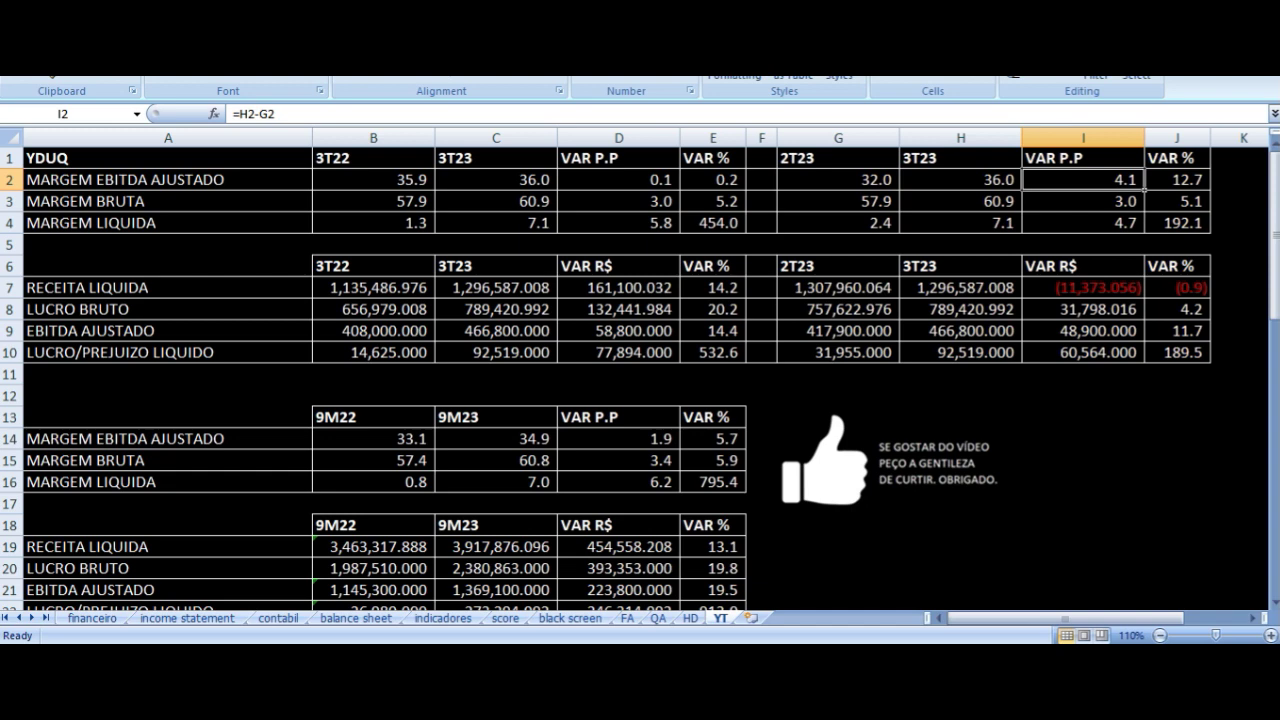
Step: Review MARGEM BRUTA and MARGEM LIQUIDA in rows 3 and 4, comparing 2T23 with 3T23 and their VAR P.P cells
{"action": "left_click", "coordinate": [838, 201]}
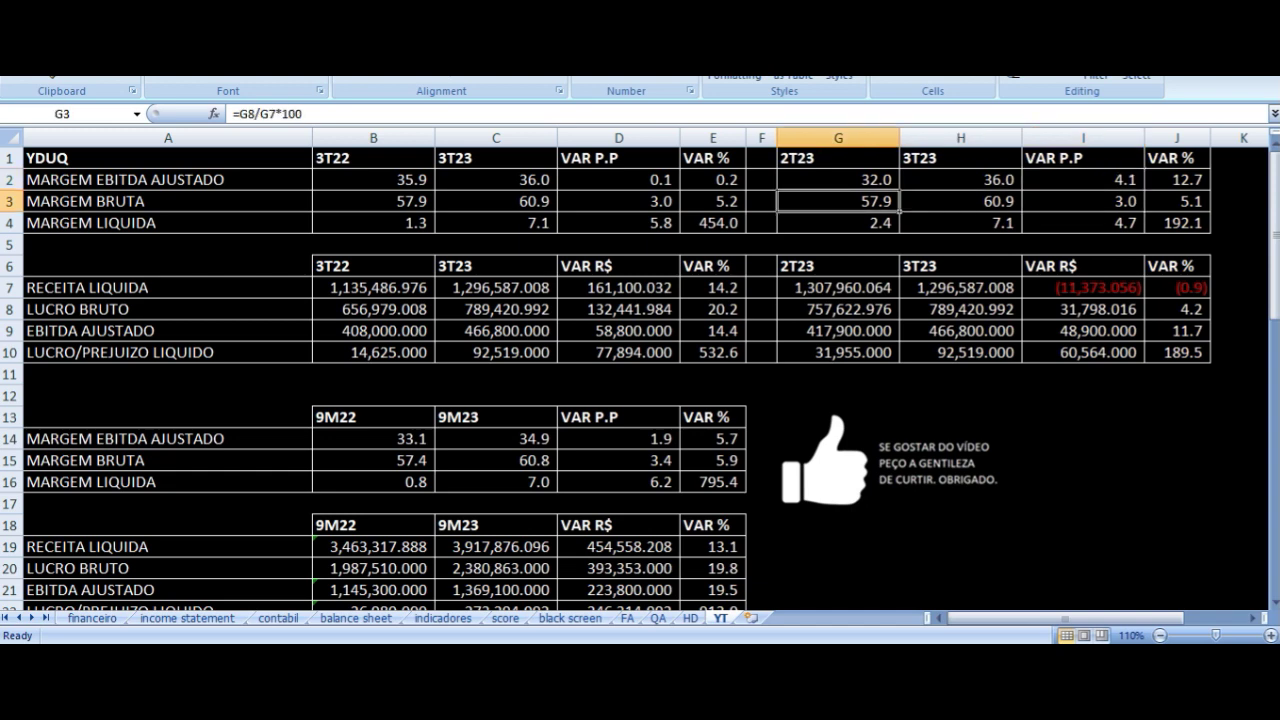
{"action": "left_click", "coordinate": [960, 201]}
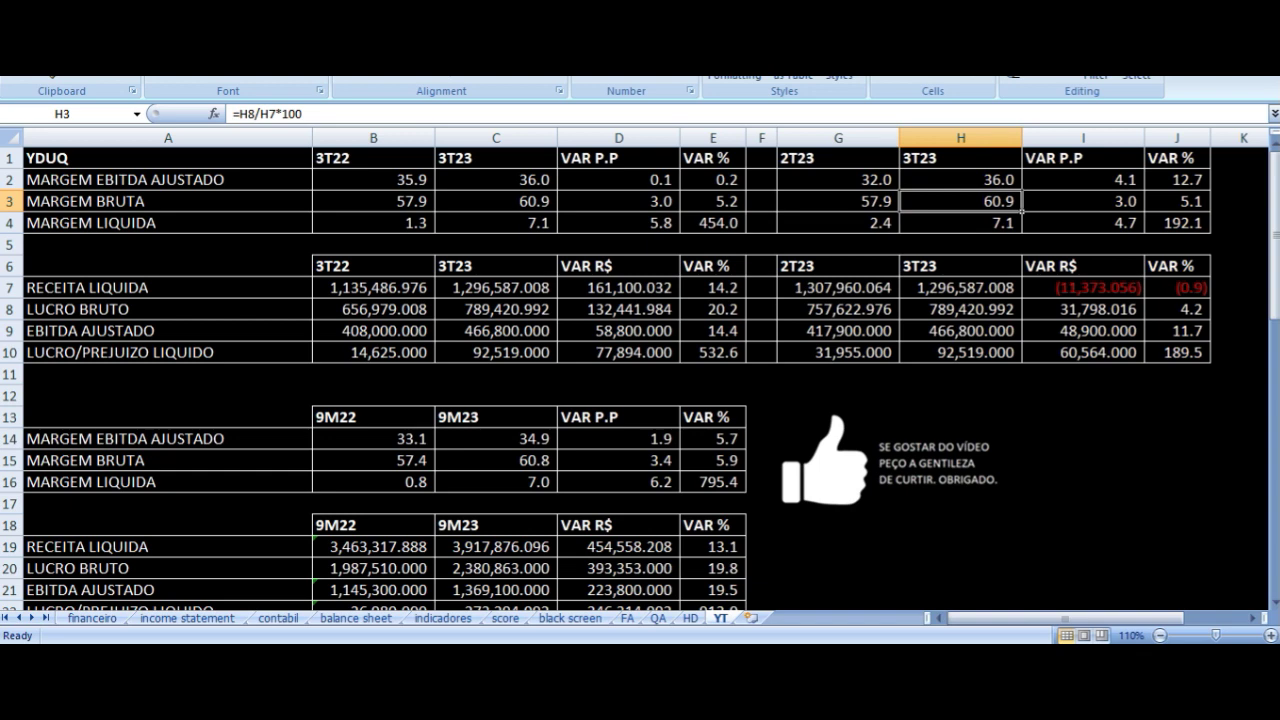
{"action": "left_click", "coordinate": [1082, 201]}
{"action": "left_click", "coordinate": [838, 223]}
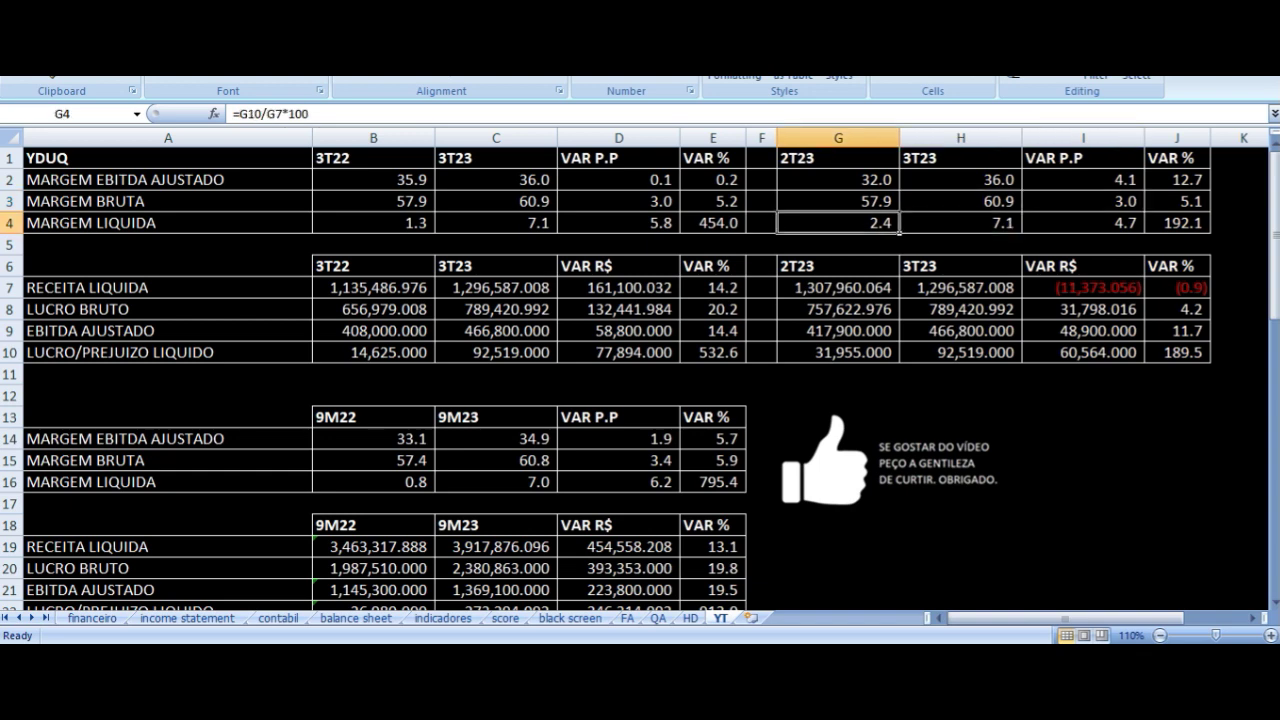
{"action": "left_click", "coordinate": [960, 223]}
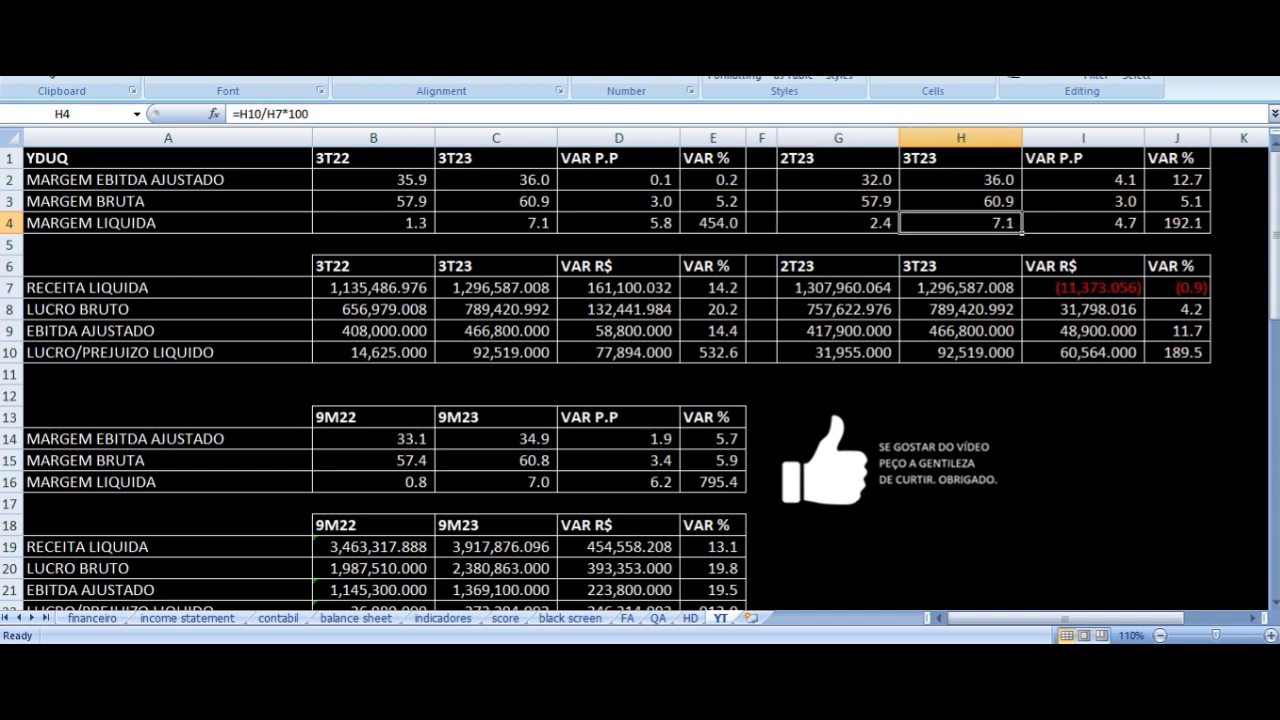
{"action": "left_click", "coordinate": [1082, 223]}
Step: Review RECEITA LIQUIDA in row 7 for 2T23 and 3T23, ending on its VAR % cell
{"action": "key", "text": "Down"}
{"action": "key", "text": "Down"}
{"action": "key", "text": "Down"}
{"action": "key", "text": "Left"}
{"action": "key", "text": "Left"}
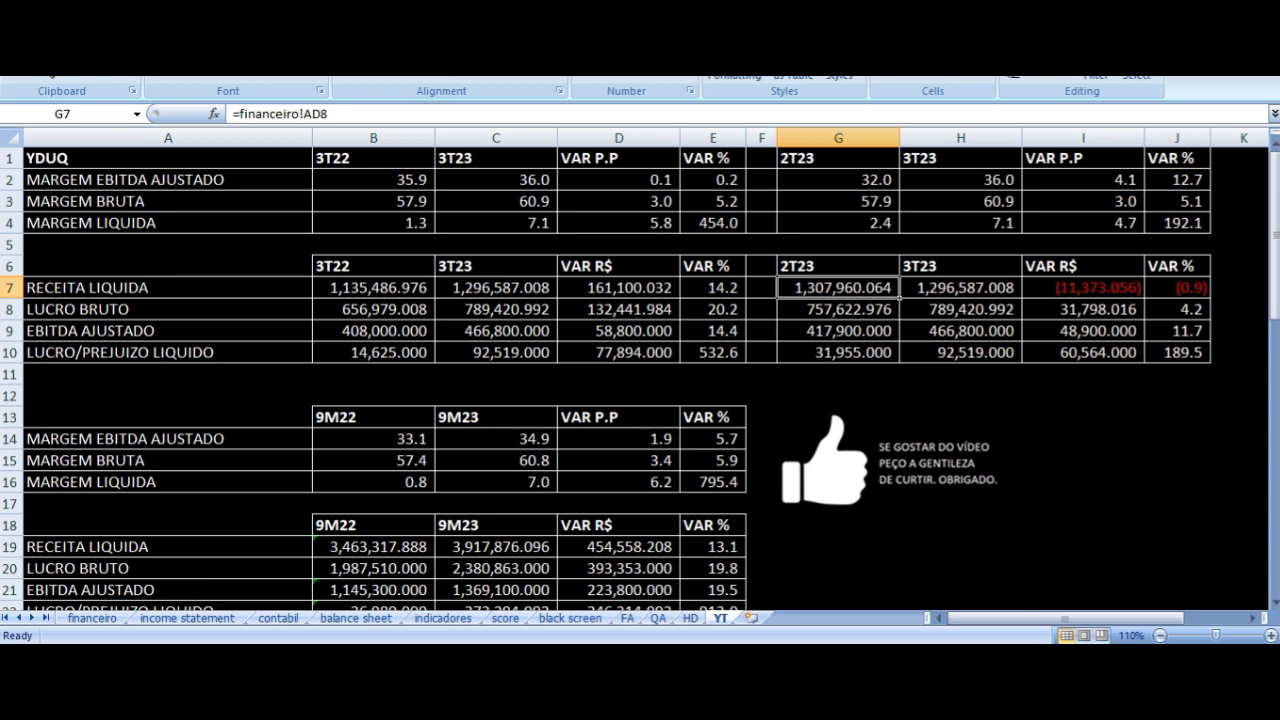
{"action": "key", "text": "Right"}
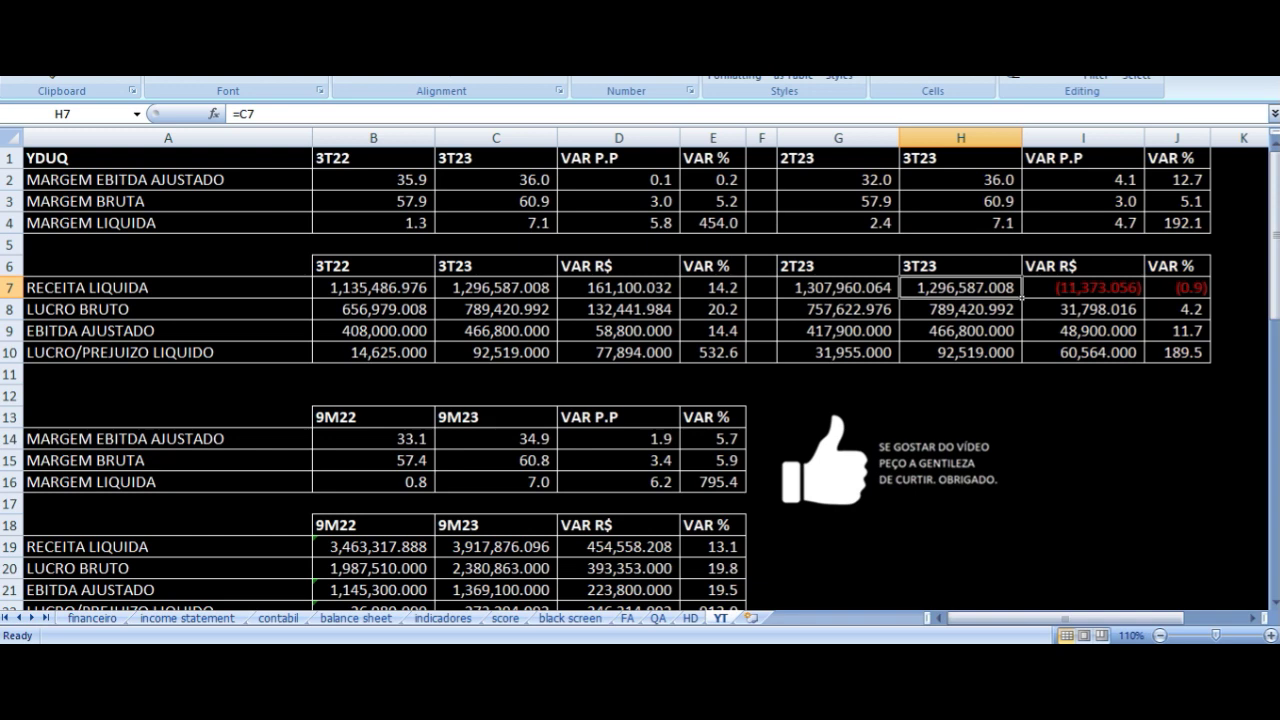
{"action": "key", "text": "Right"}
{"action": "key", "text": "Right"}
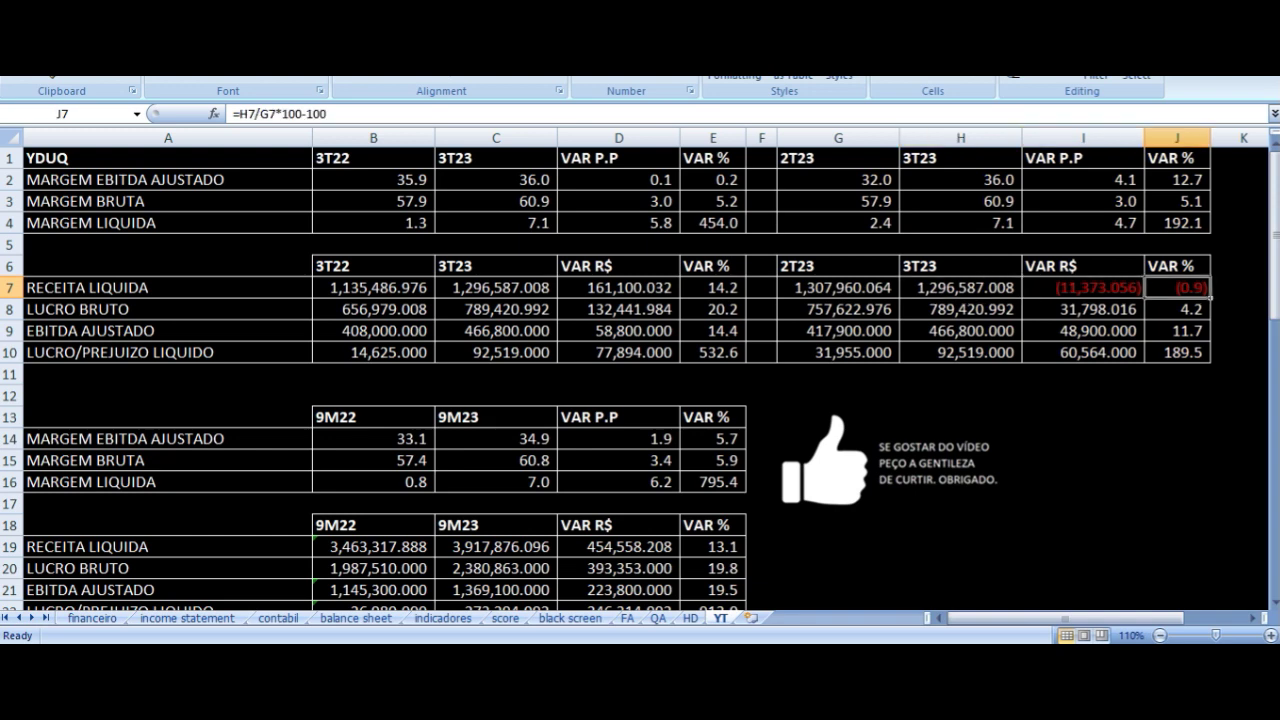
Step: Review LUCRO BRUTO in row 8 from 2T23 to 3T23, through to its percentage variation
{"action": "key", "text": "Down"}
{"action": "key", "text": "Left"}
{"action": "key", "text": "Left"}
{"action": "key", "text": "Left"}
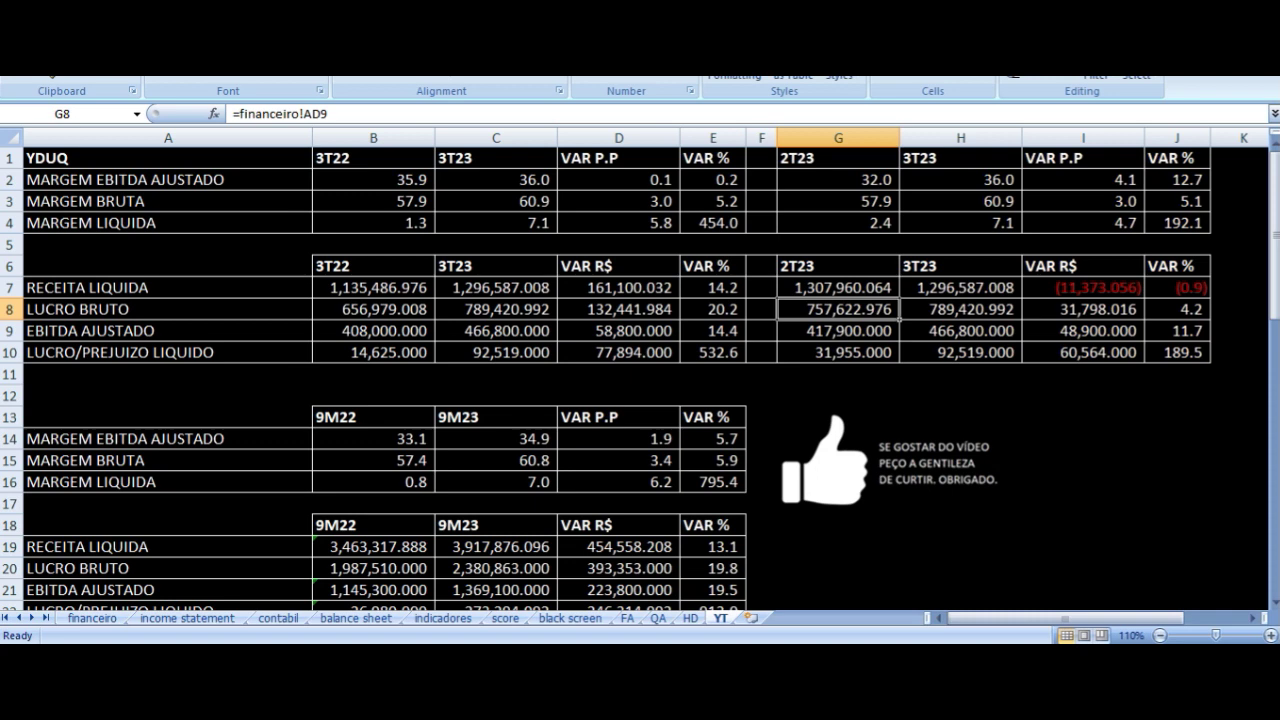
{"action": "key", "text": "Right"}
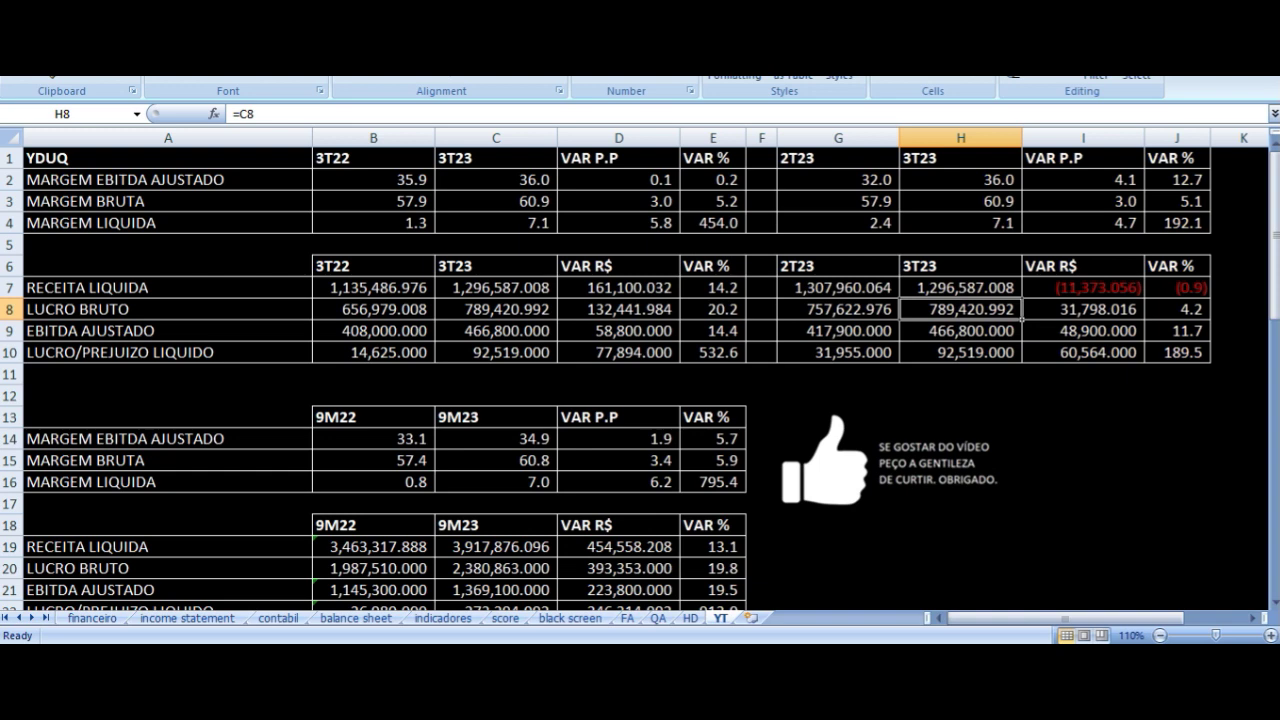
{"action": "key", "text": "Right"}
{"action": "key", "text": "Right"}
Step: Review EBITDA AJUSTADO in row 9, comparing 2T23 with 3T23 and its percentage variation
{"action": "key", "text": "Down"}
{"action": "key", "text": "Left"}
{"action": "key", "text": "Left"}
{"action": "key", "text": "Left"}
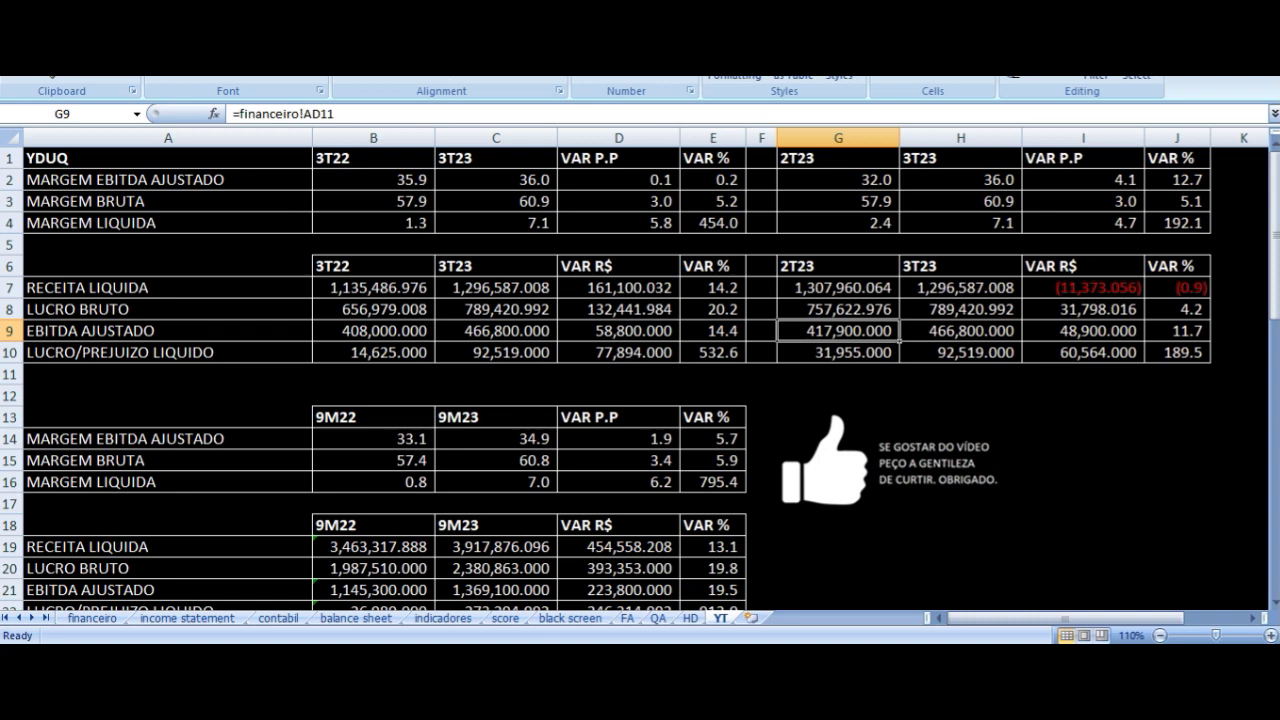
{"action": "key", "text": "Right"}
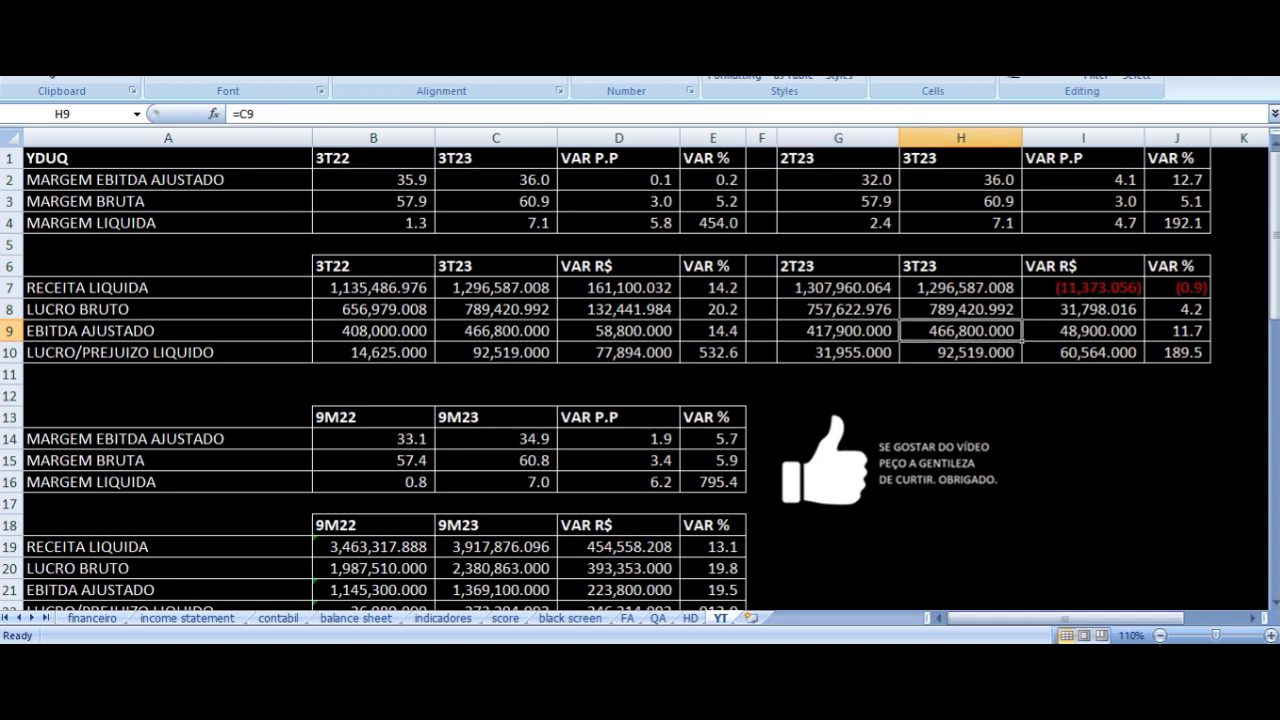
{"action": "key", "text": "Right"}
{"action": "key", "text": "Right"}
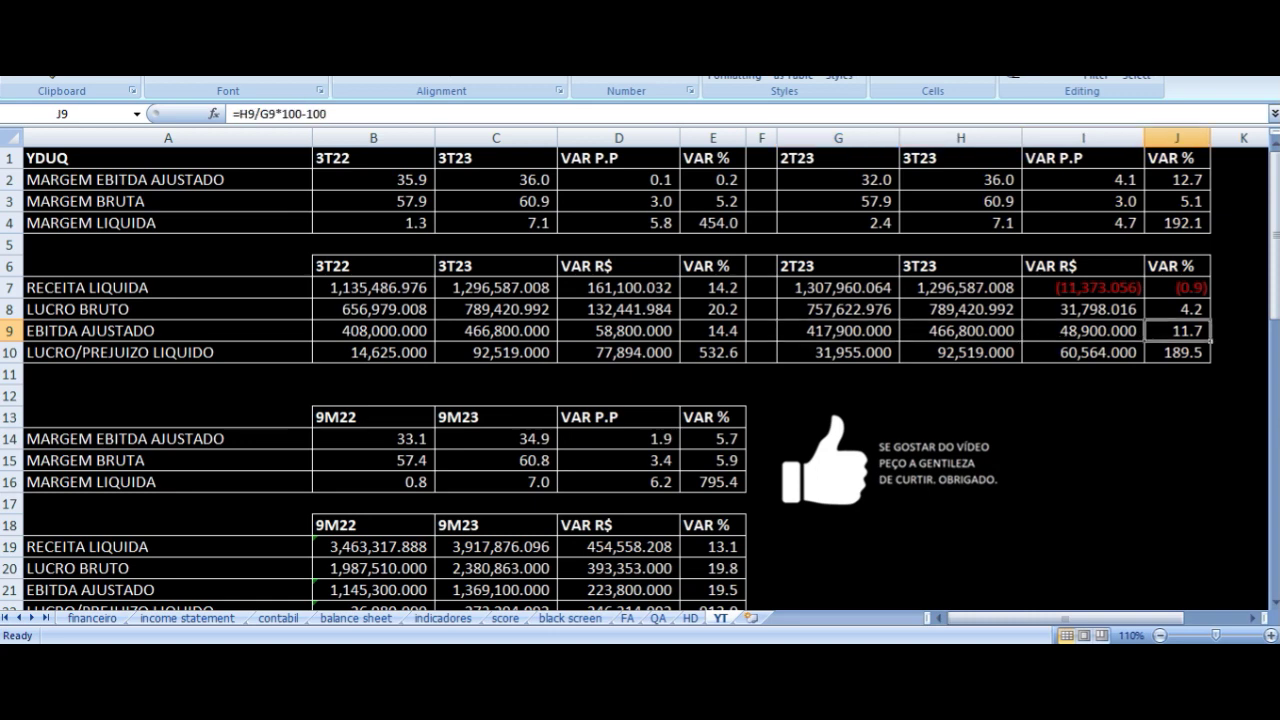
Step: Review LUCRO/PREJUIZO LIQUIDO in row 10 for 2T23 and 3T23, through to its VAR % cell
{"action": "key", "text": "Down"}
{"action": "key", "text": "Left"}
{"action": "key", "text": "Left"}
{"action": "key", "text": "Left"}
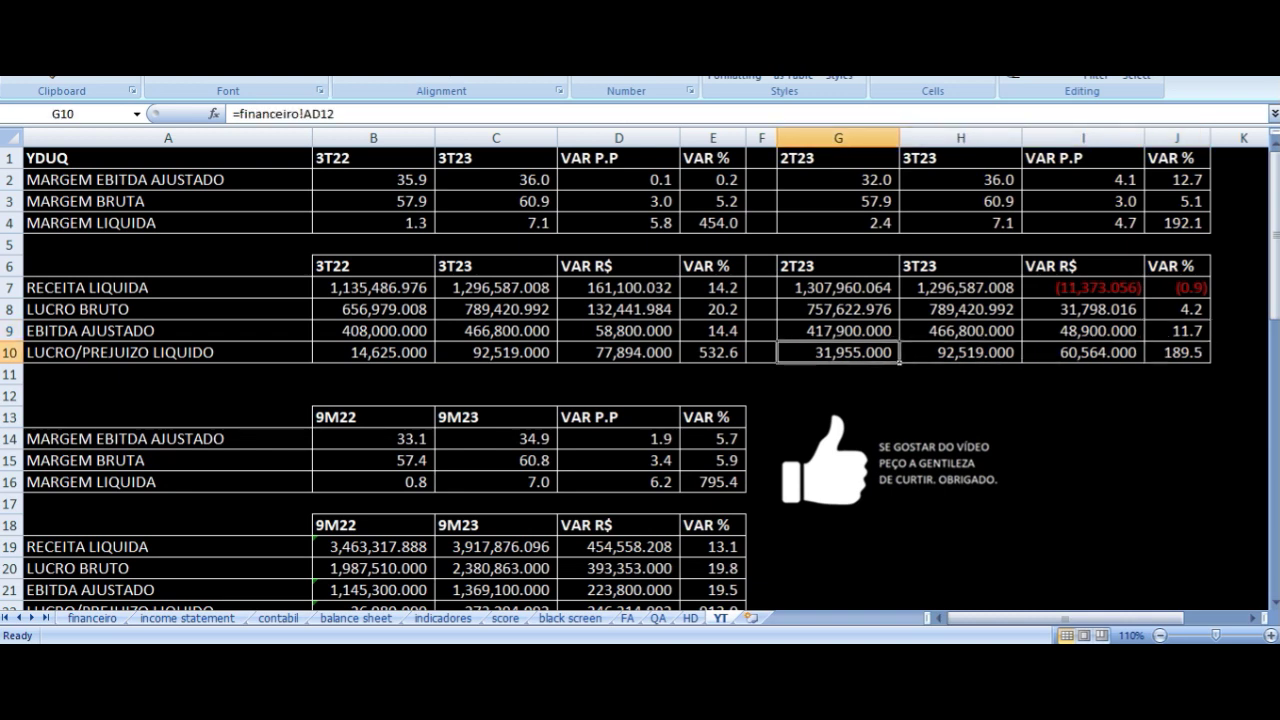
{"action": "key", "text": "Right"}
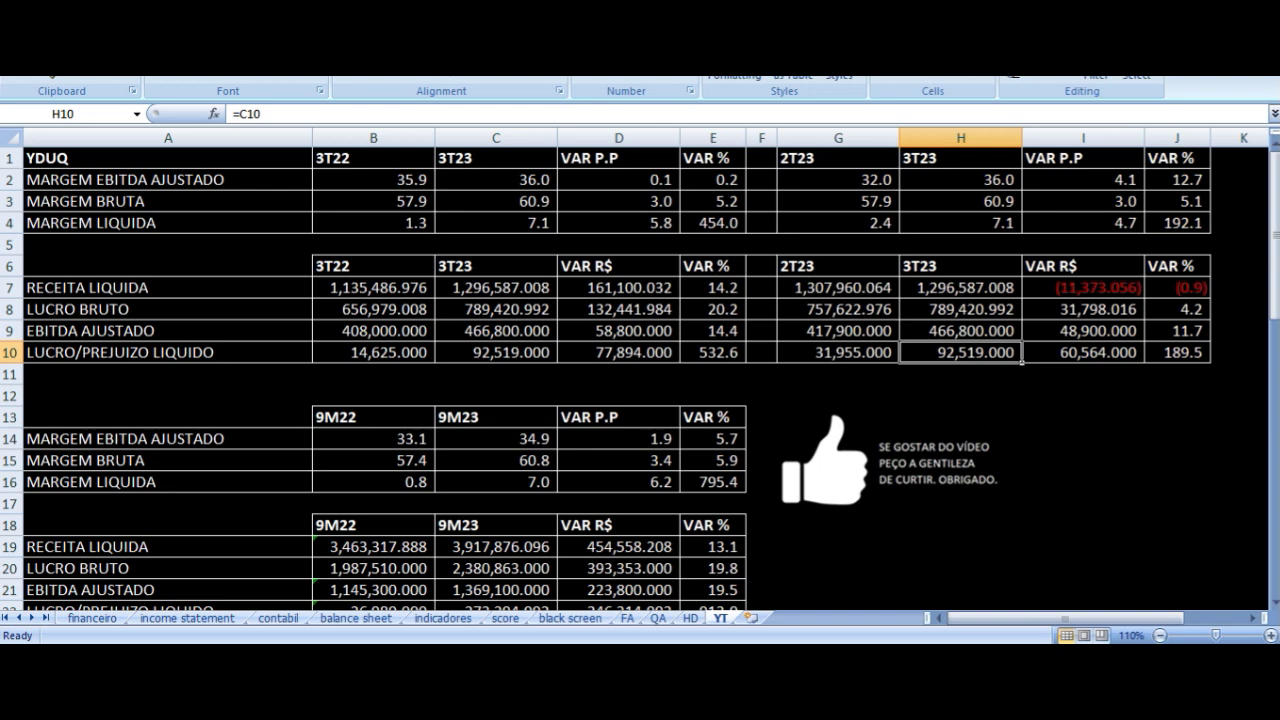
{"action": "key", "text": "Right"}
{"action": "key", "text": "Right"}
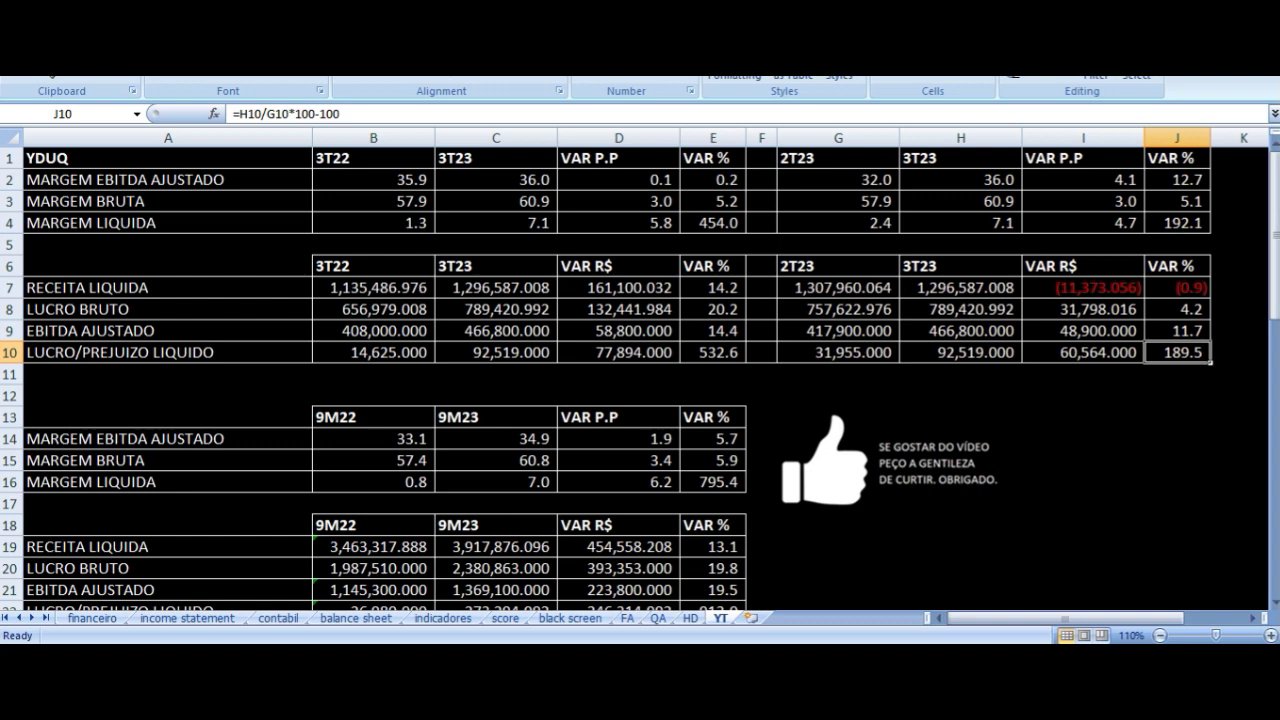
Step: Select the whole 2T23 to 3T23 comparison block G1:J10, then revisit RECEITA LIQUIDA's VAR % in J7
{"action": "left_click_drag", "start_coordinate": [834, 155], "coordinate": [1163, 352]}
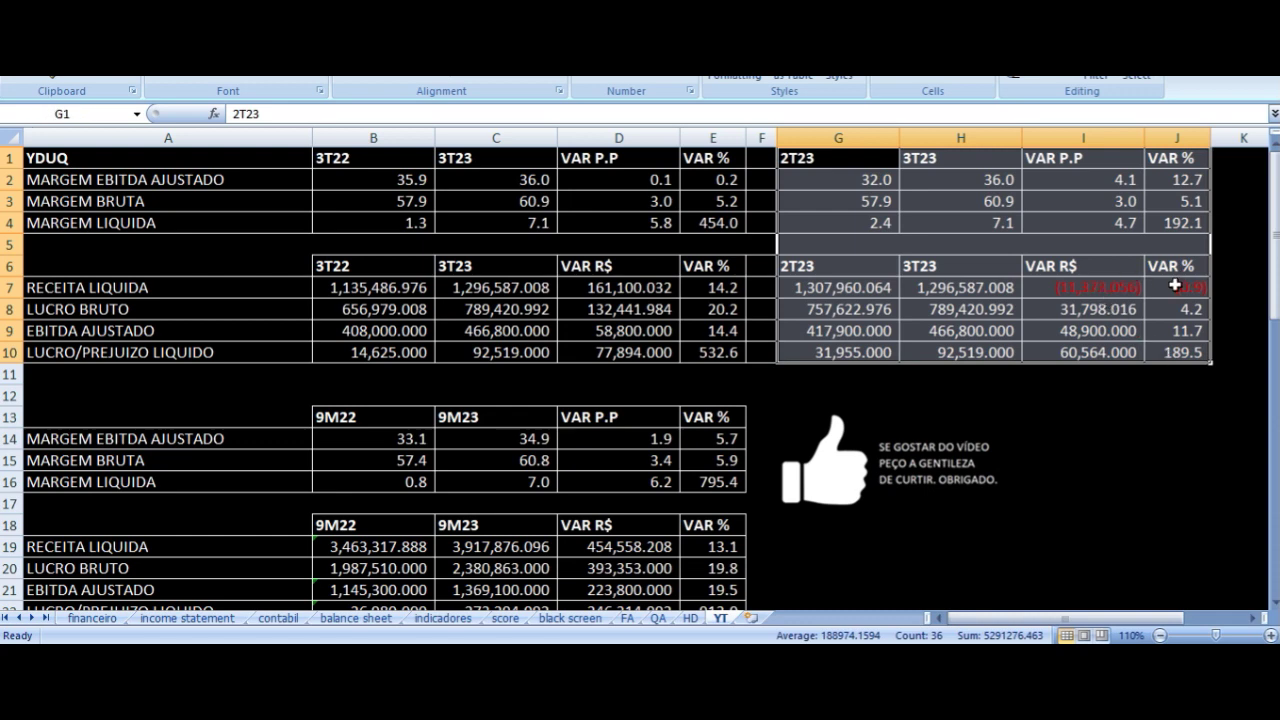
{"action": "left_click", "coordinate": [1180, 284]}
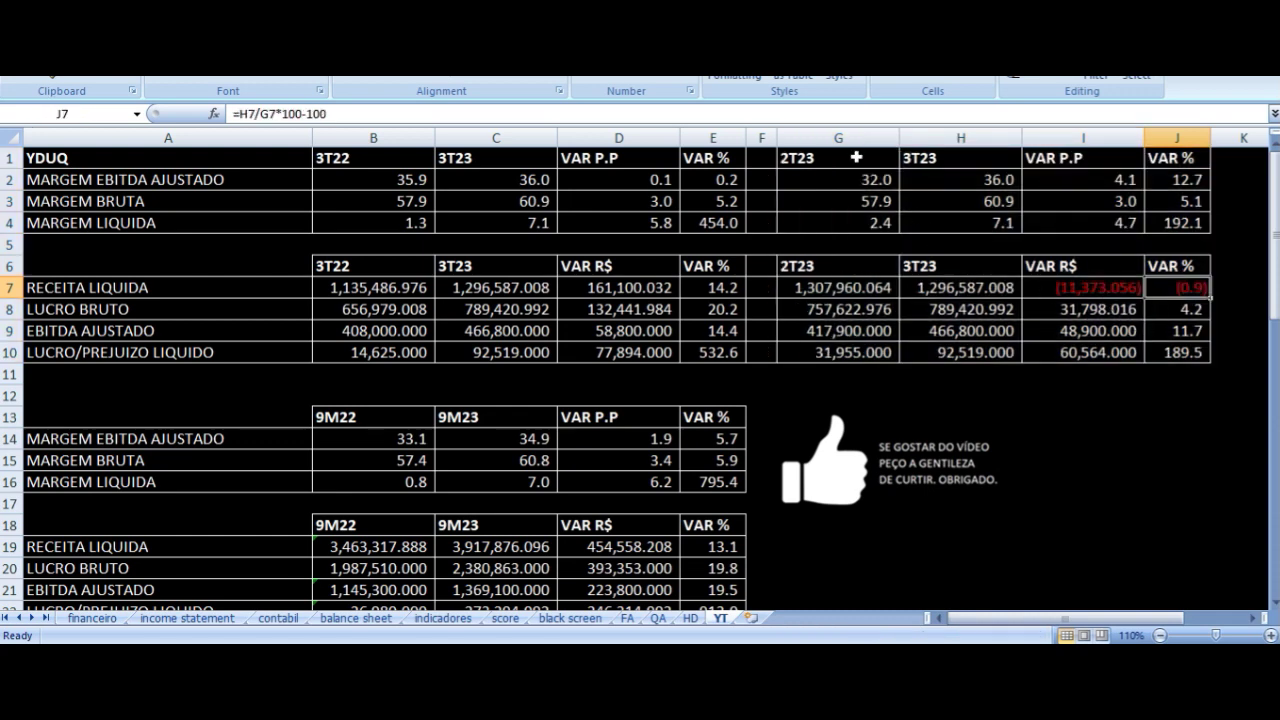
Step: Review MARGEM EBITDA AJUSTADO in row 14 for 9M22 and 9M23, through to its VAR P.P cell
{"action": "scroll", "coordinate": [767, 414], "scroll_direction": "down", "scroll_amount": 3}
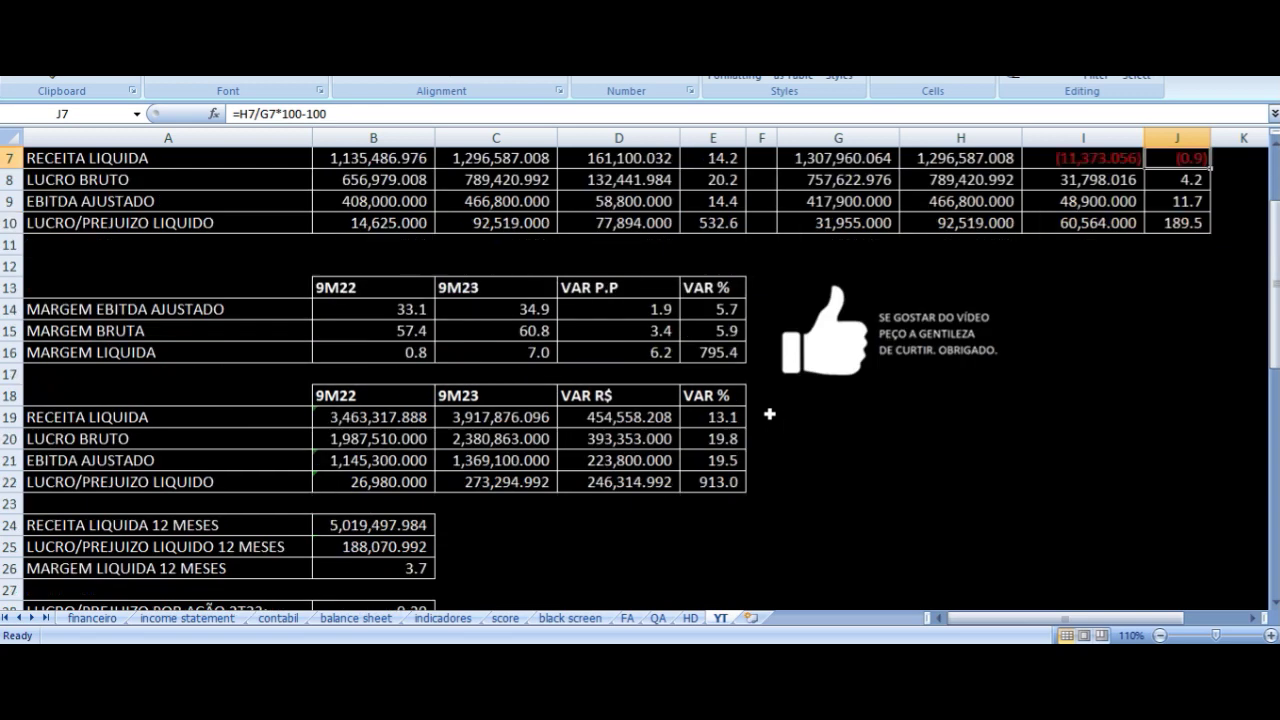
{"action": "scroll", "coordinate": [767, 414], "scroll_direction": "down", "scroll_amount": 1}
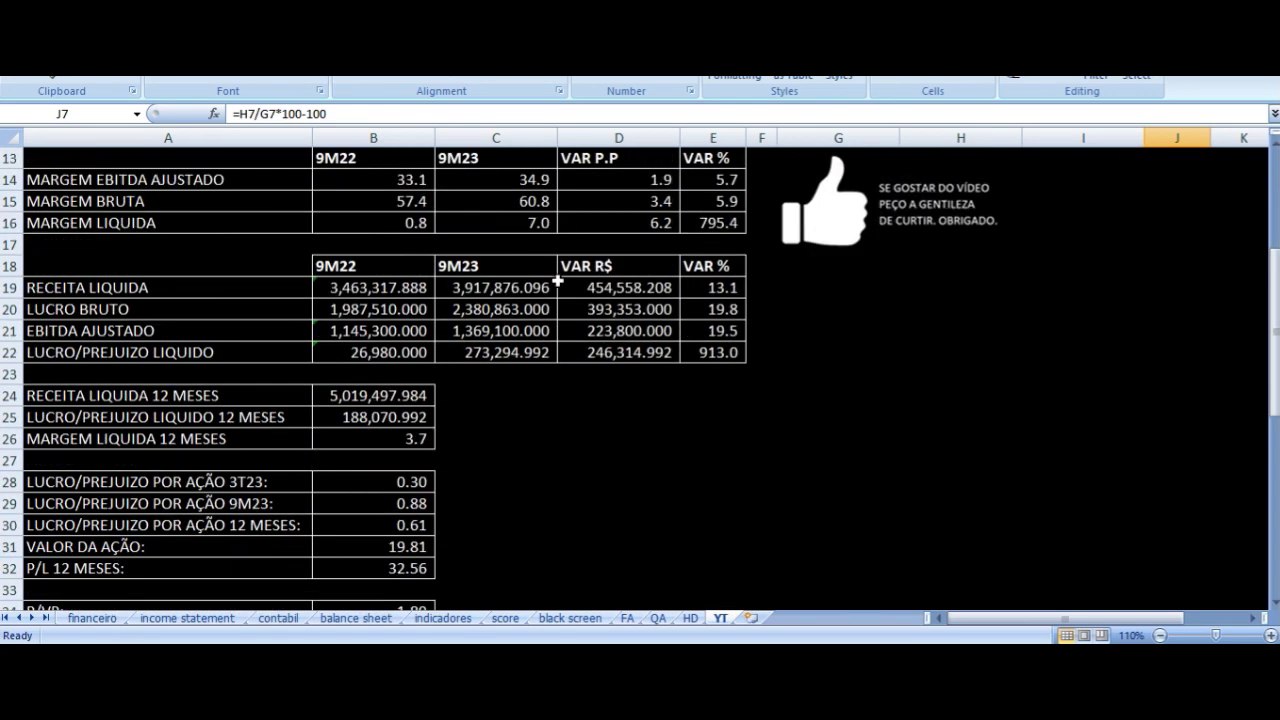
{"action": "left_click", "coordinate": [401, 180]}
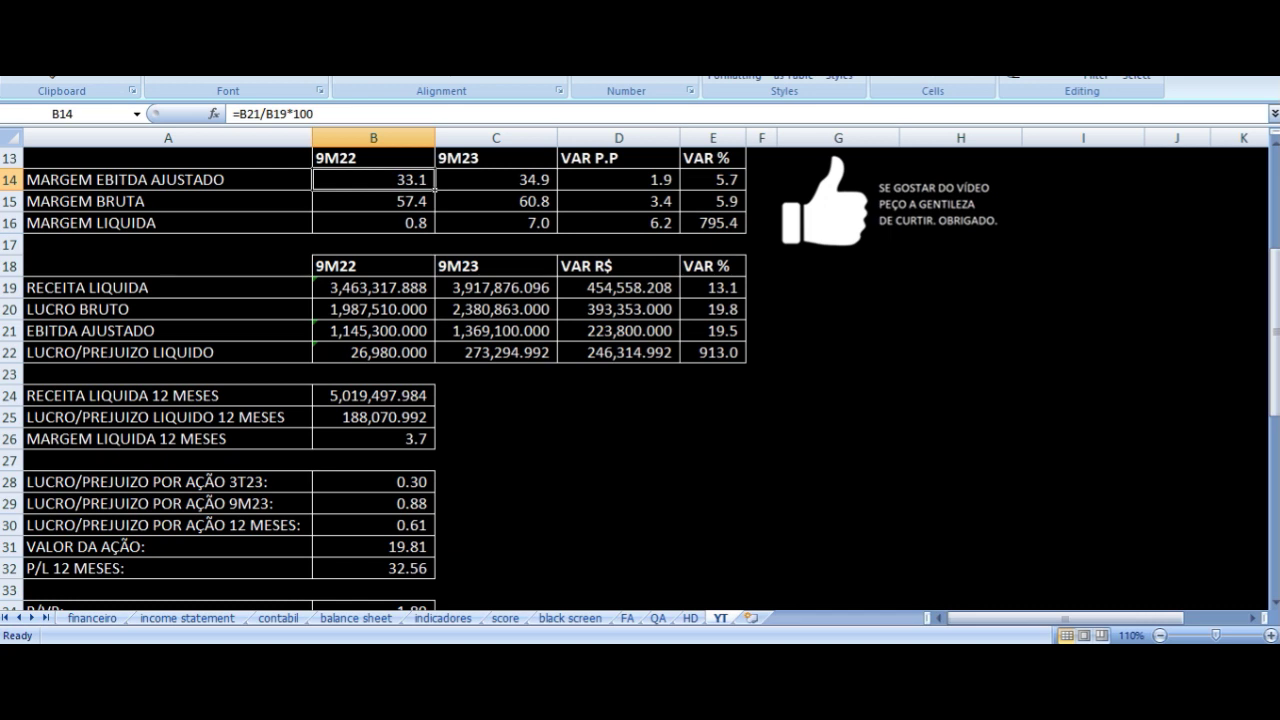
{"action": "left_click", "coordinate": [167, 179]}
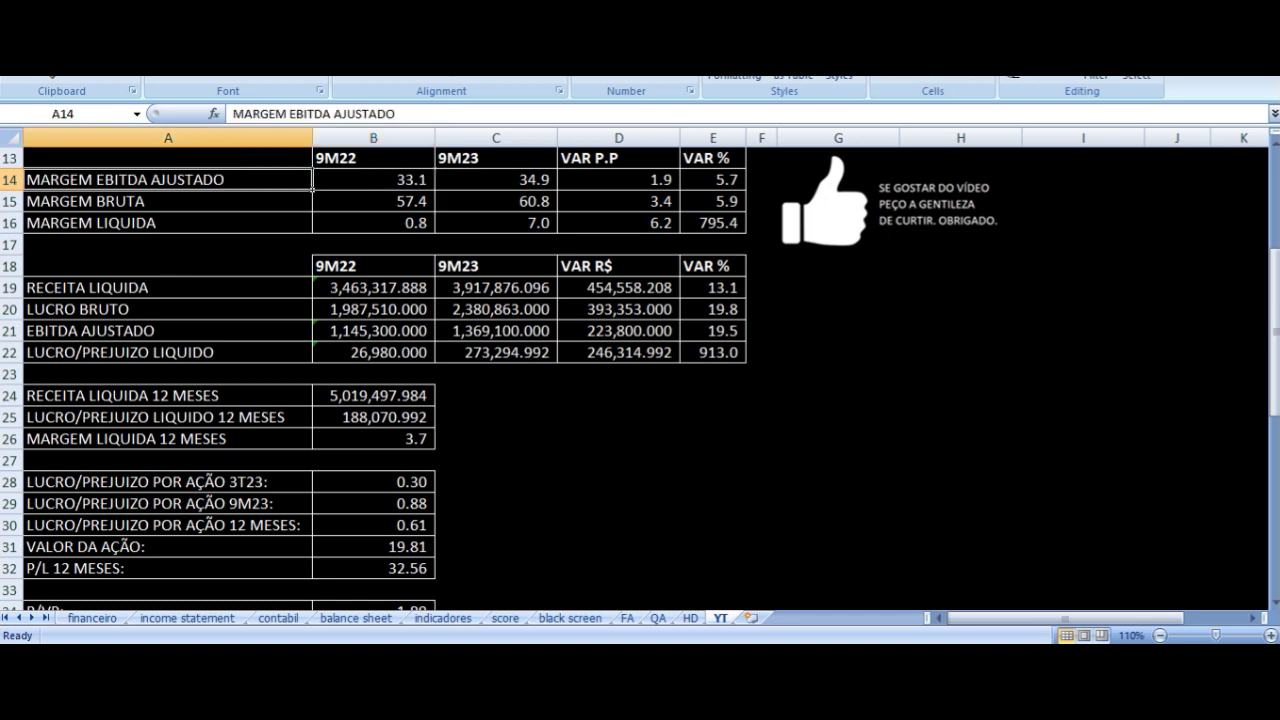
{"action": "left_click", "coordinate": [373, 179]}
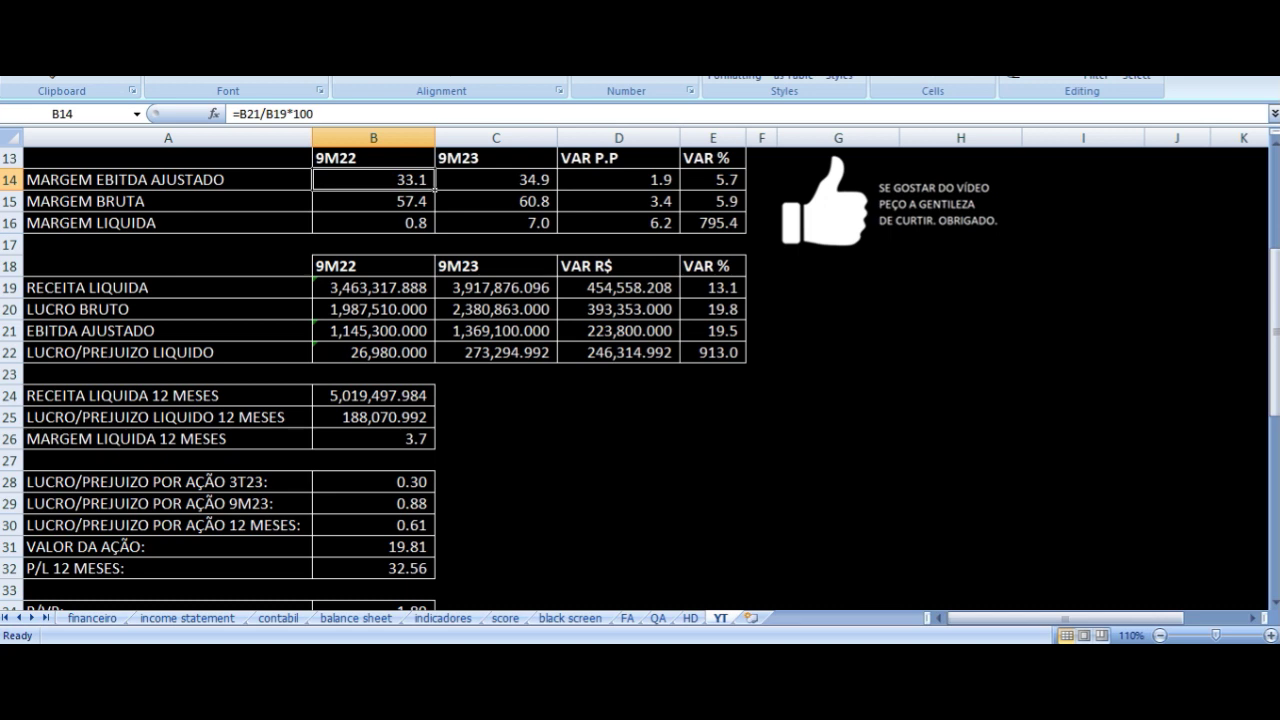
{"action": "left_click", "coordinate": [495, 179]}
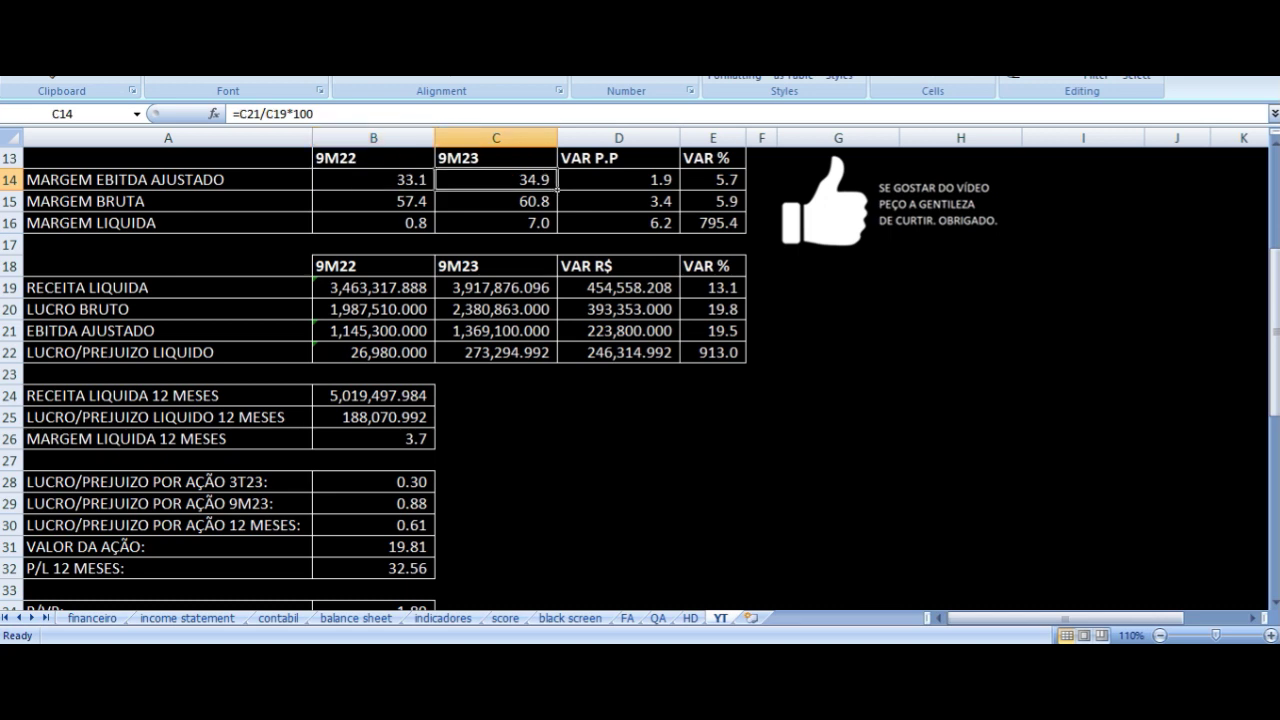
{"action": "left_click", "coordinate": [618, 179]}
Step: Review MARGEM BRUTA in row 15 from 9M22 to 9M23, ending on its VAR P.P cell
{"action": "left_click", "coordinate": [618, 201]}
{"action": "left_click", "coordinate": [167, 201]}
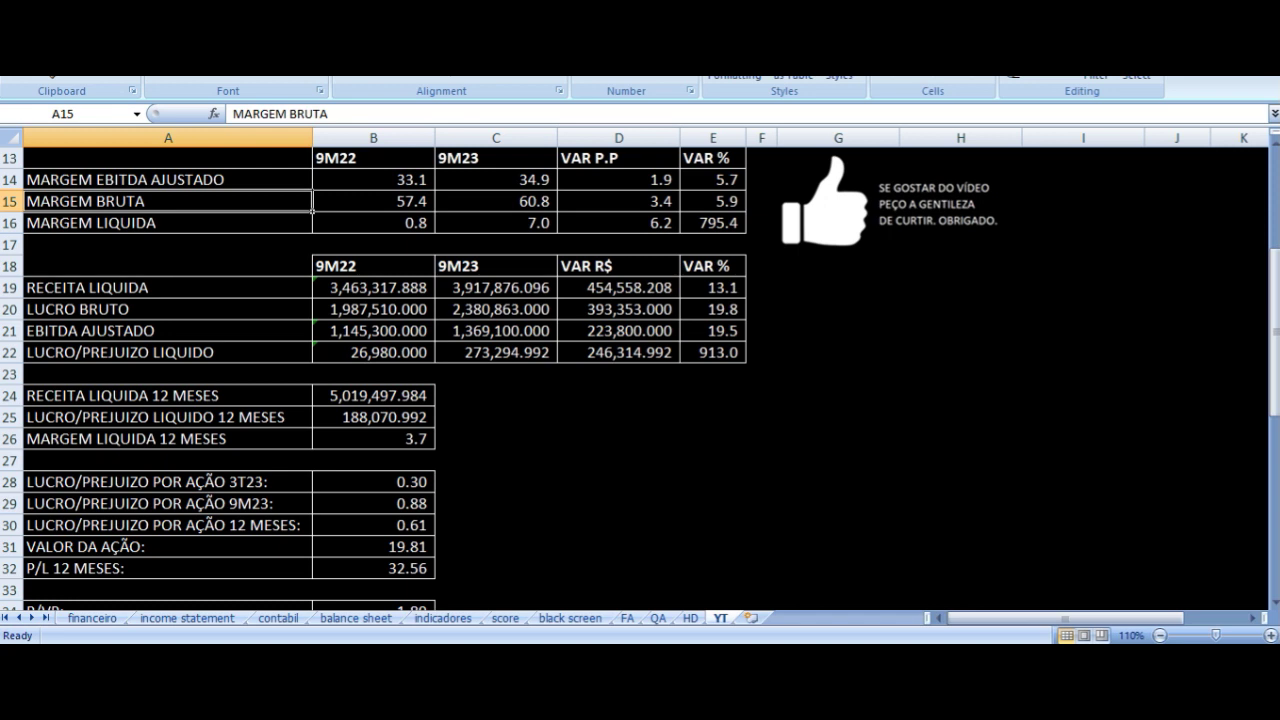
{"action": "left_click", "coordinate": [373, 201]}
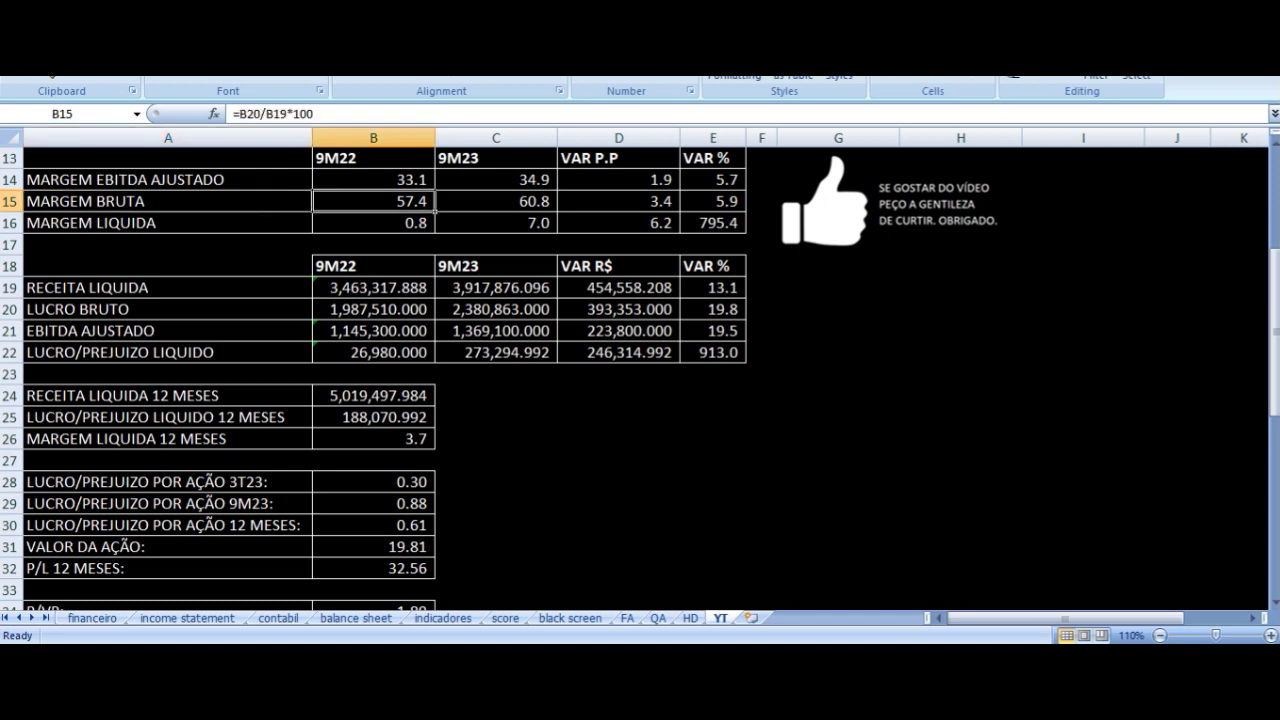
{"action": "left_click", "coordinate": [495, 201]}
{"action": "left_click", "coordinate": [618, 201]}
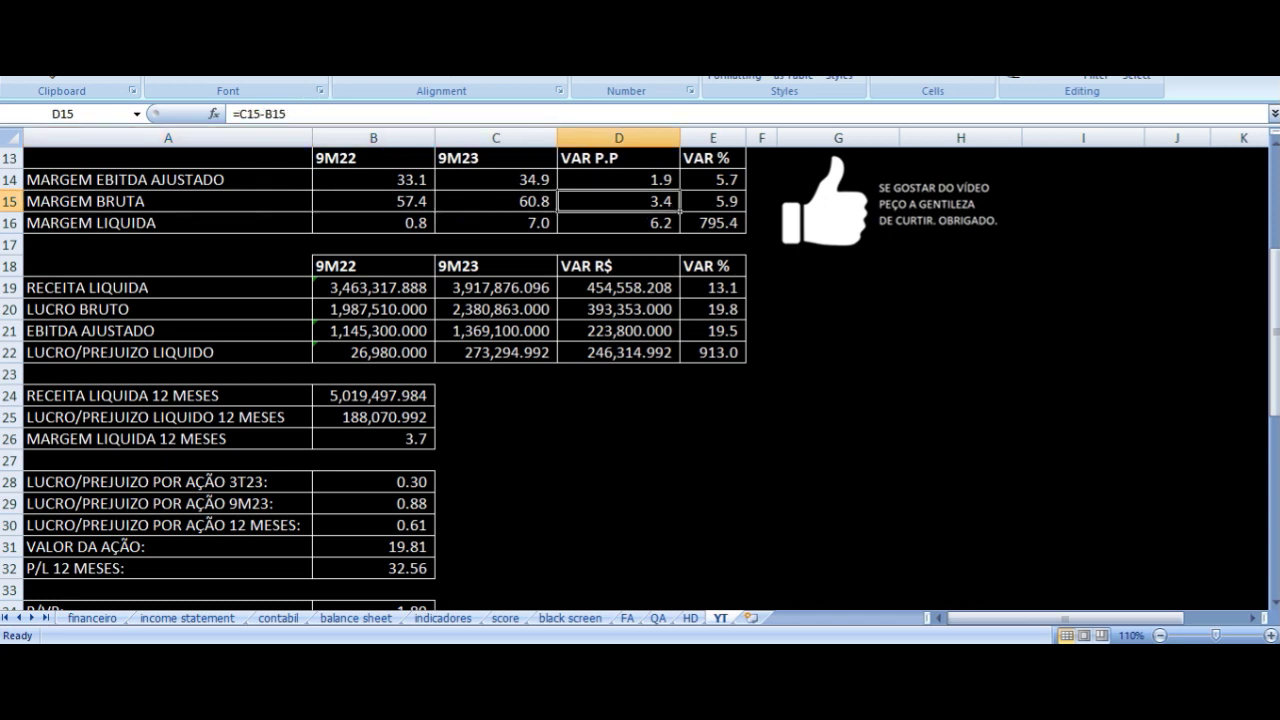
Step: Review MARGEM LIQUIDA in row 16 for 9M22 and 9M23, ending on its VAR P.P cell
{"action": "key", "text": "Down"}
{"action": "key", "text": "Left"}
{"action": "key", "text": "Left"}
{"action": "key", "text": "Left"}
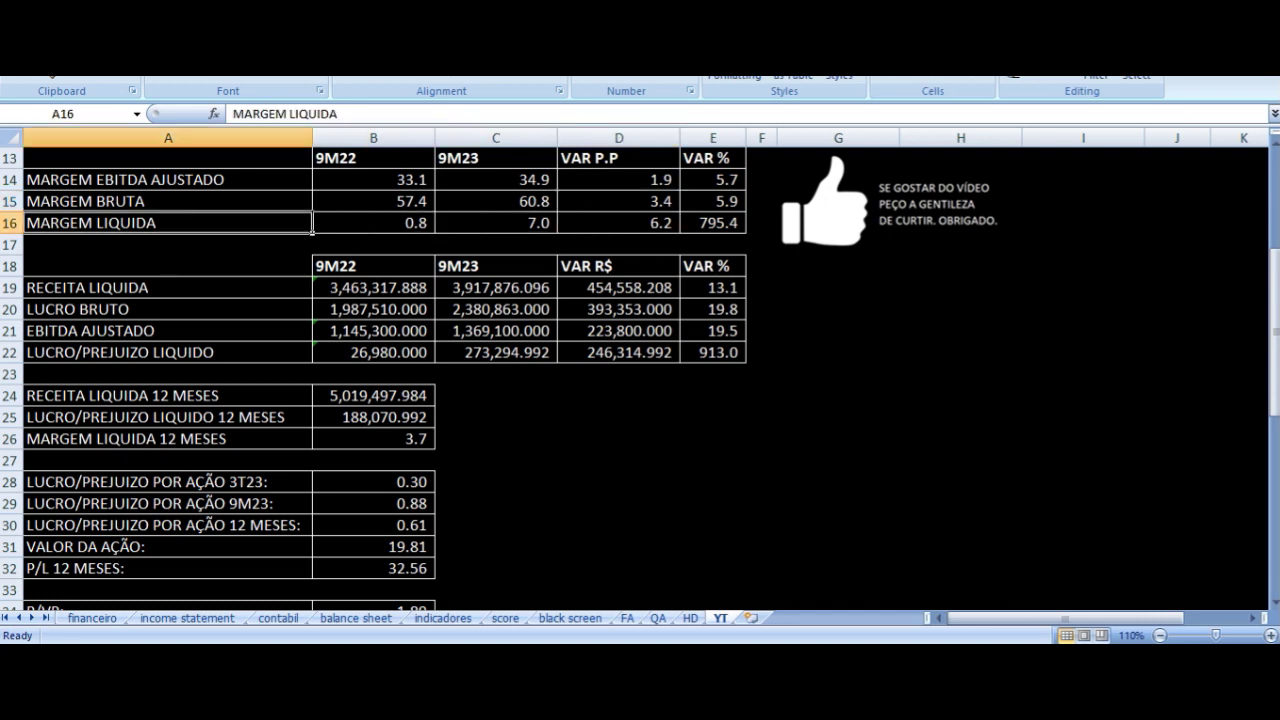
{"action": "left_click", "coordinate": [373, 222]}
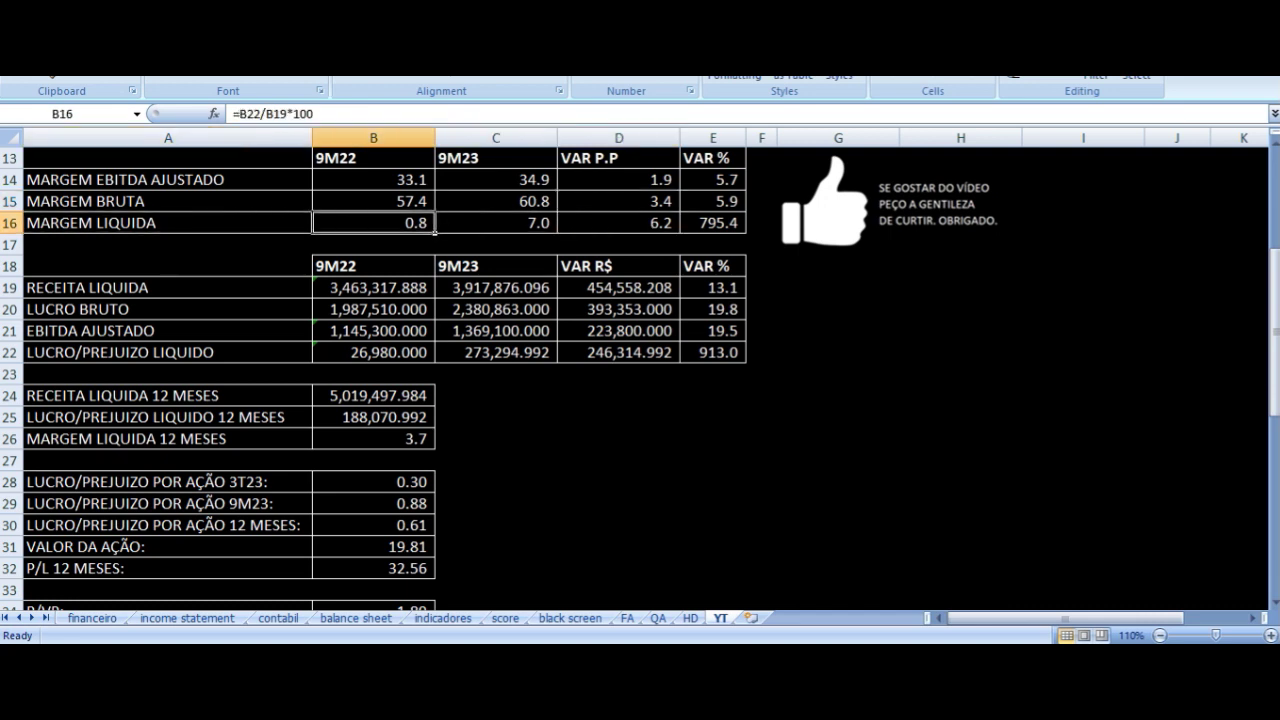
{"action": "left_click", "coordinate": [495, 222]}
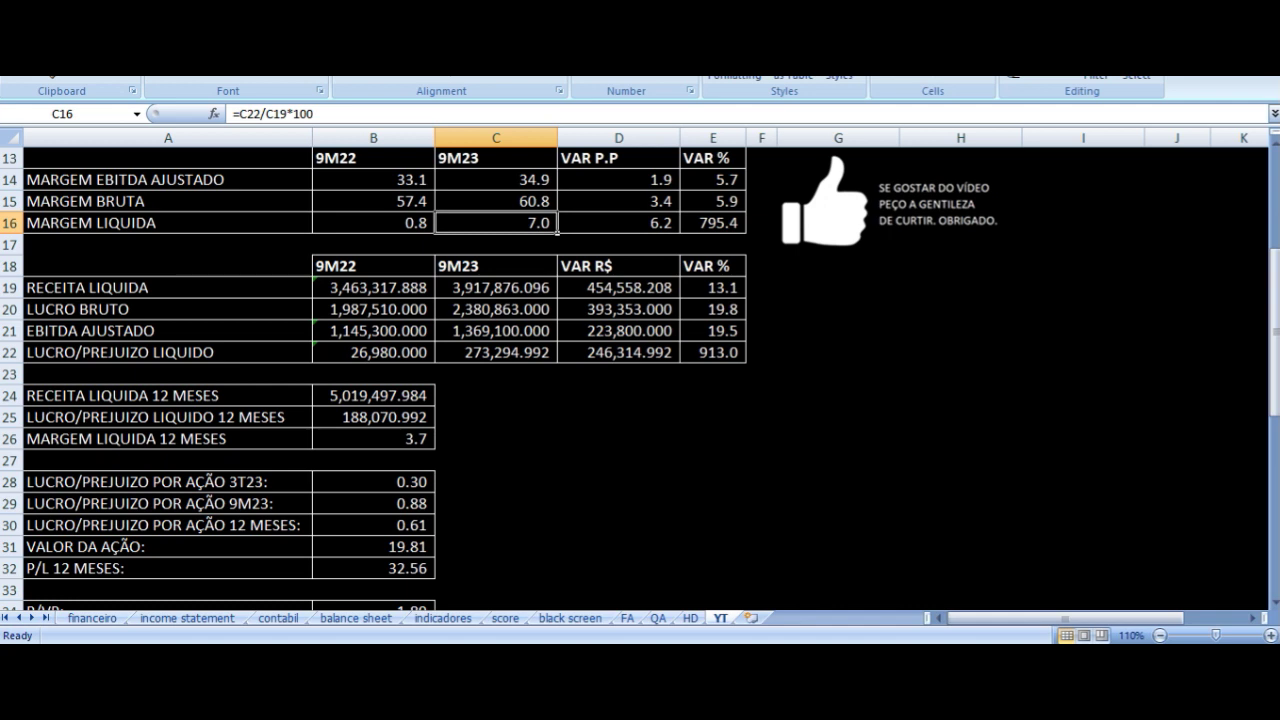
{"action": "left_click", "coordinate": [618, 222]}
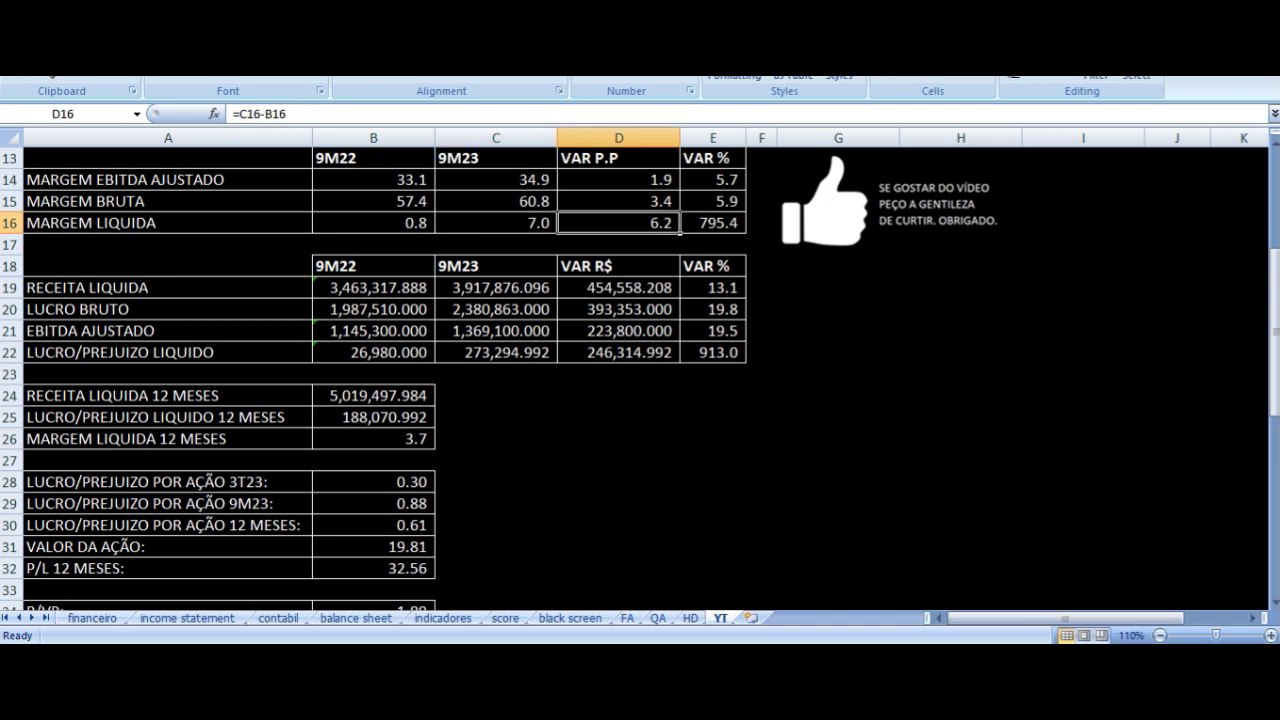
Step: Review RECEITA LIQUIDA in row 19 for 9M22 and 9M23, through to its VAR % cell
{"action": "key", "text": "Down"}
{"action": "key", "text": "Down"}
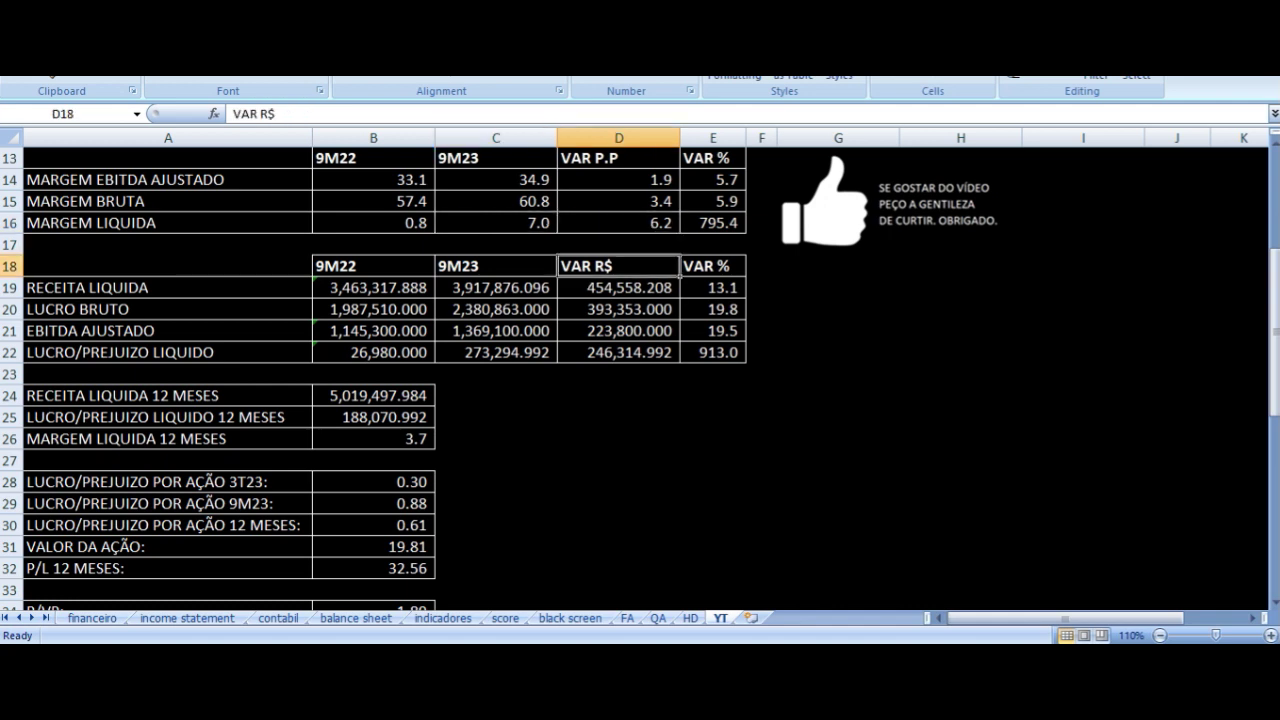
{"action": "key", "text": "Down"}
{"action": "key", "text": "Left"}
{"action": "key", "text": "Left"}
{"action": "key", "text": "Left"}
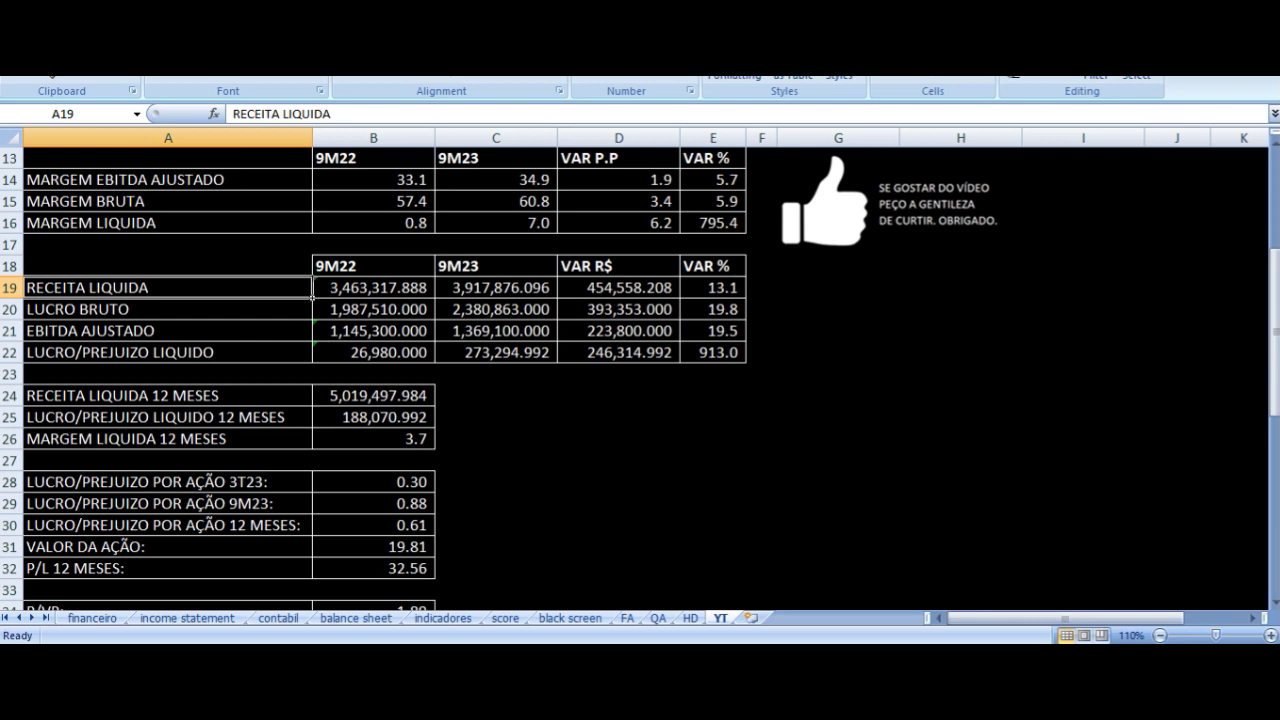
{"action": "left_click", "coordinate": [373, 287]}
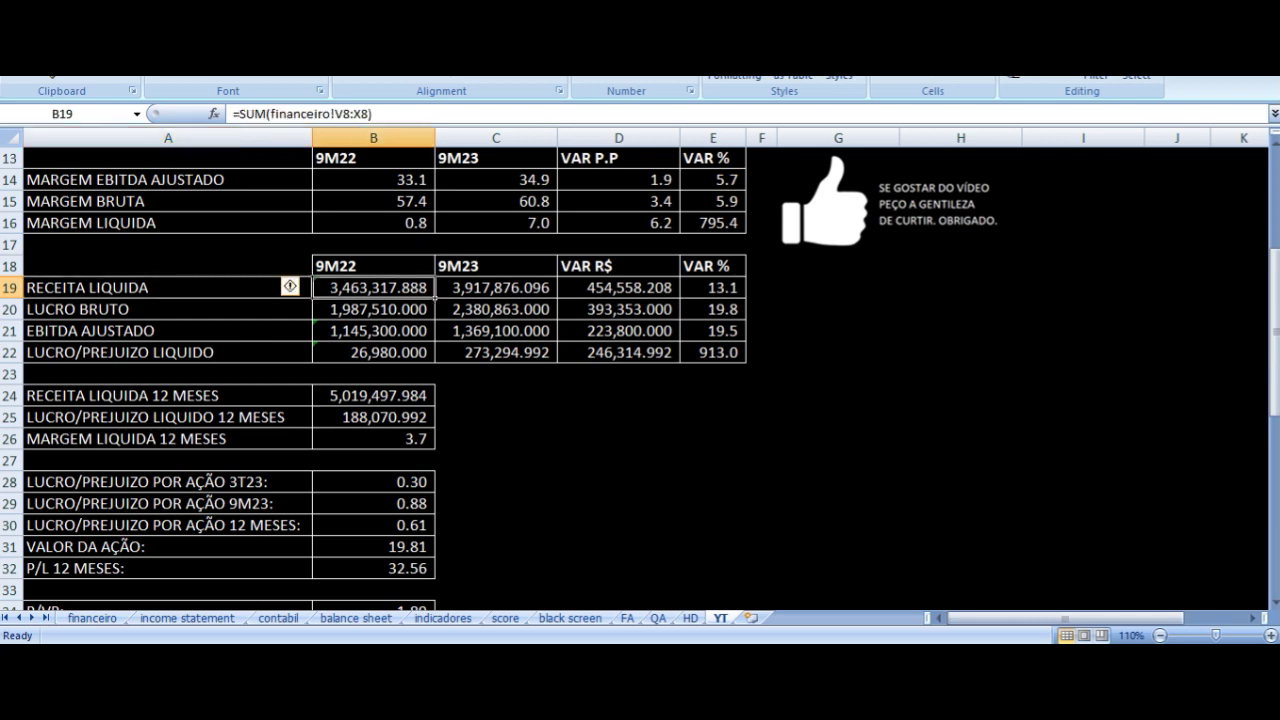
{"action": "left_click", "coordinate": [495, 287]}
{"action": "key", "text": "Right"}
{"action": "key", "text": "Right"}
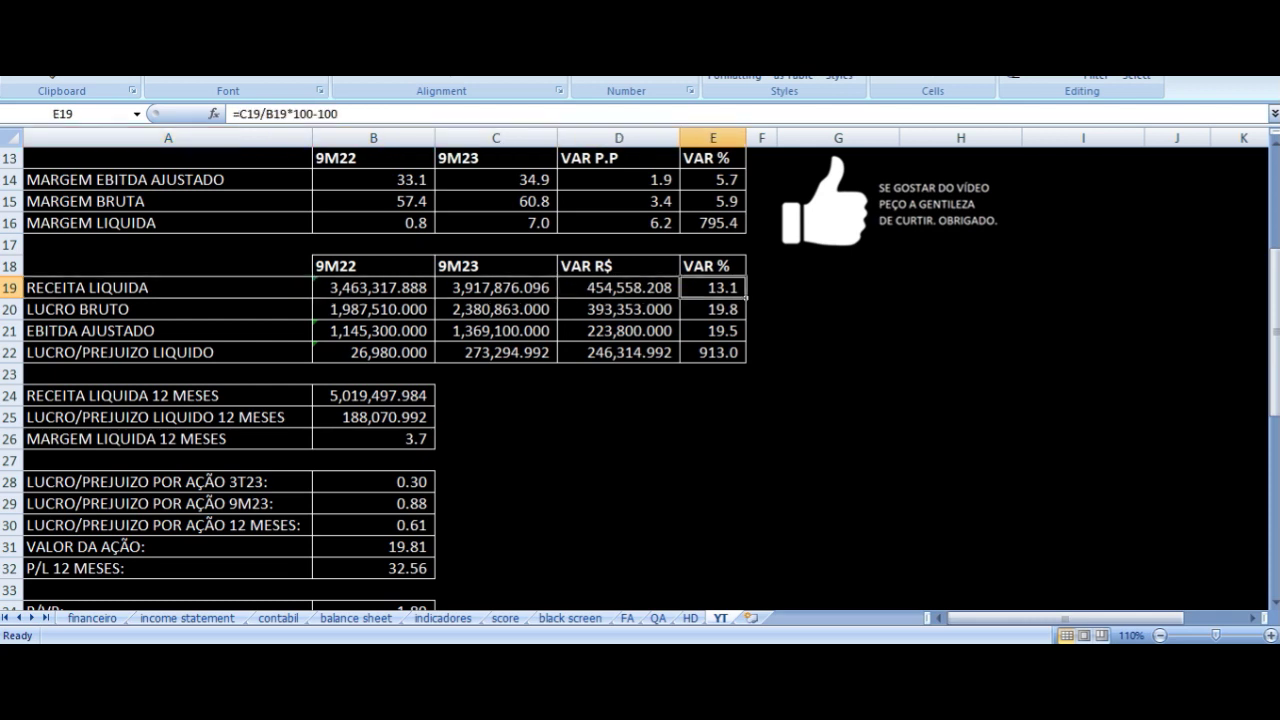
Step: Review LUCRO BRUTO in row 20 from 9M22 to 9M23, ending on its VAR % cell
{"action": "key", "text": "Down"}
{"action": "key", "text": "Left"}
{"action": "key", "text": "Left"}
{"action": "key", "text": "Left"}
{"action": "key", "text": "Left"}
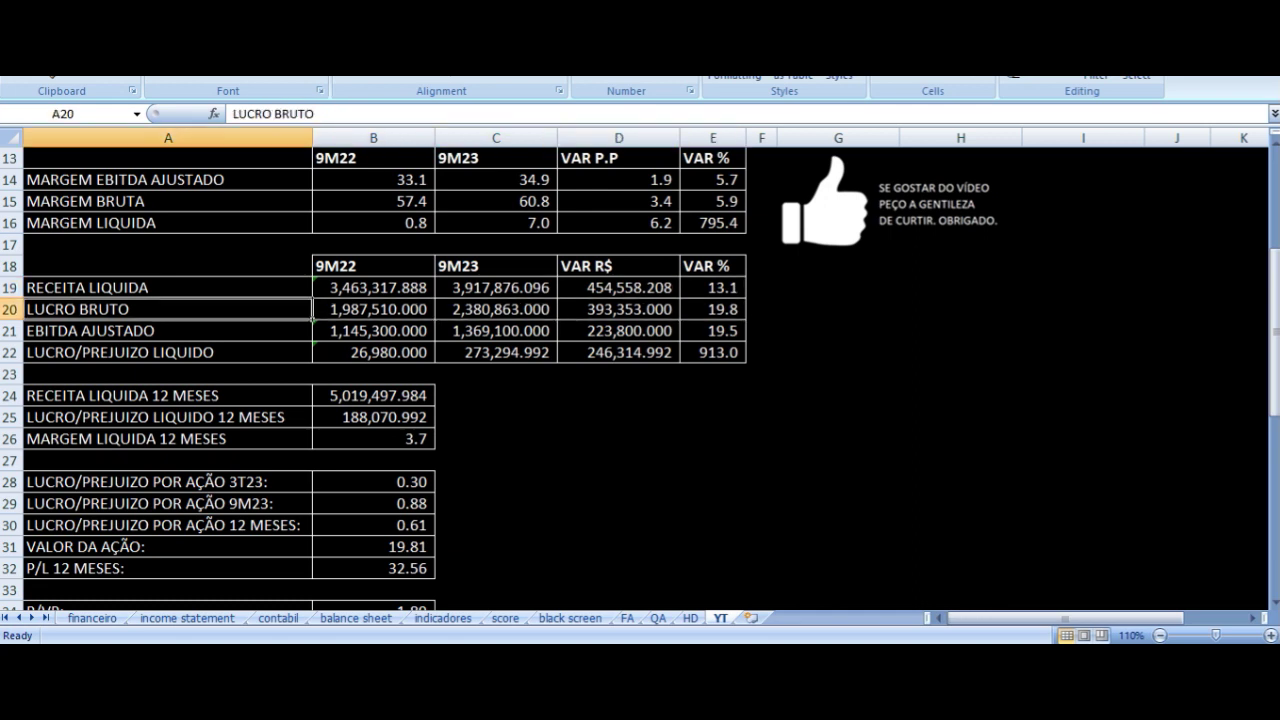
{"action": "key", "text": "Right"}
{"action": "key", "text": "Right"}
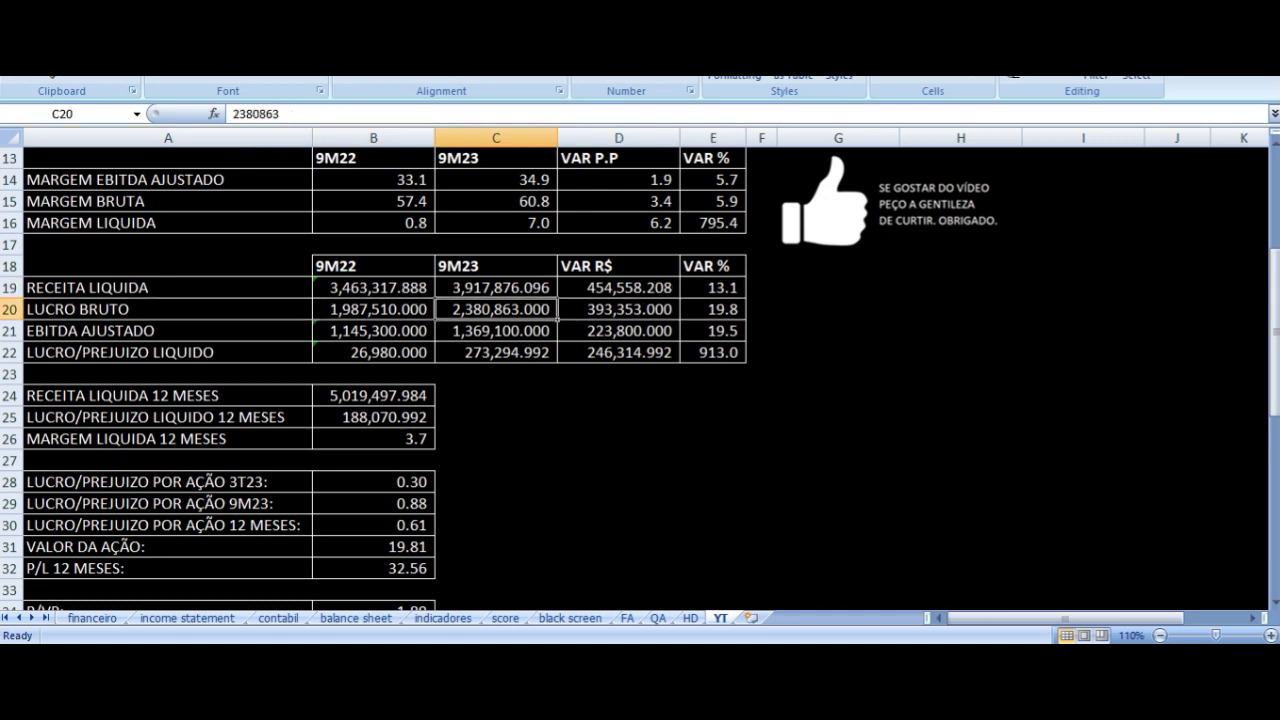
{"action": "key", "text": "Right"}
{"action": "key", "text": "Right"}
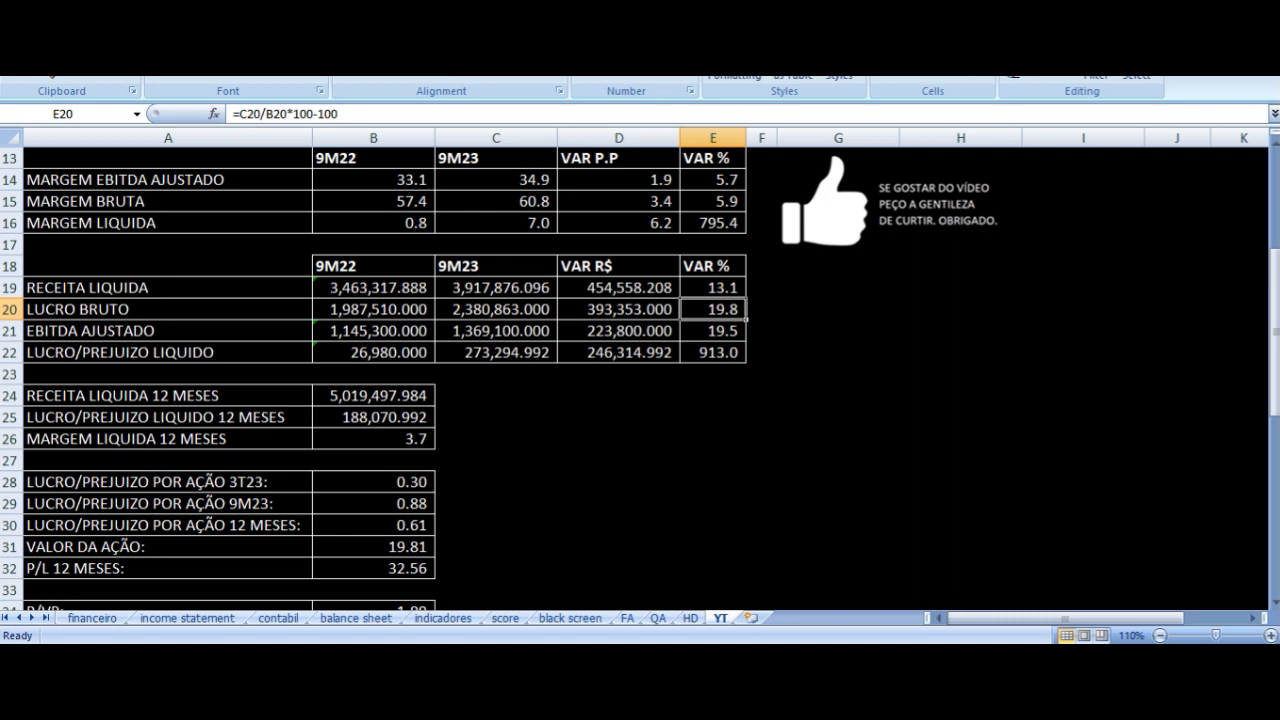
Step: Review EBITDA AJUSTADO in row 21 for 9M22 and 9M23, through to its VAR % cell
{"action": "key", "text": "Down"}
{"action": "key", "text": "Left"}
{"action": "key", "text": "Left"}
{"action": "key", "text": "Left"}
{"action": "key", "text": "Left"}
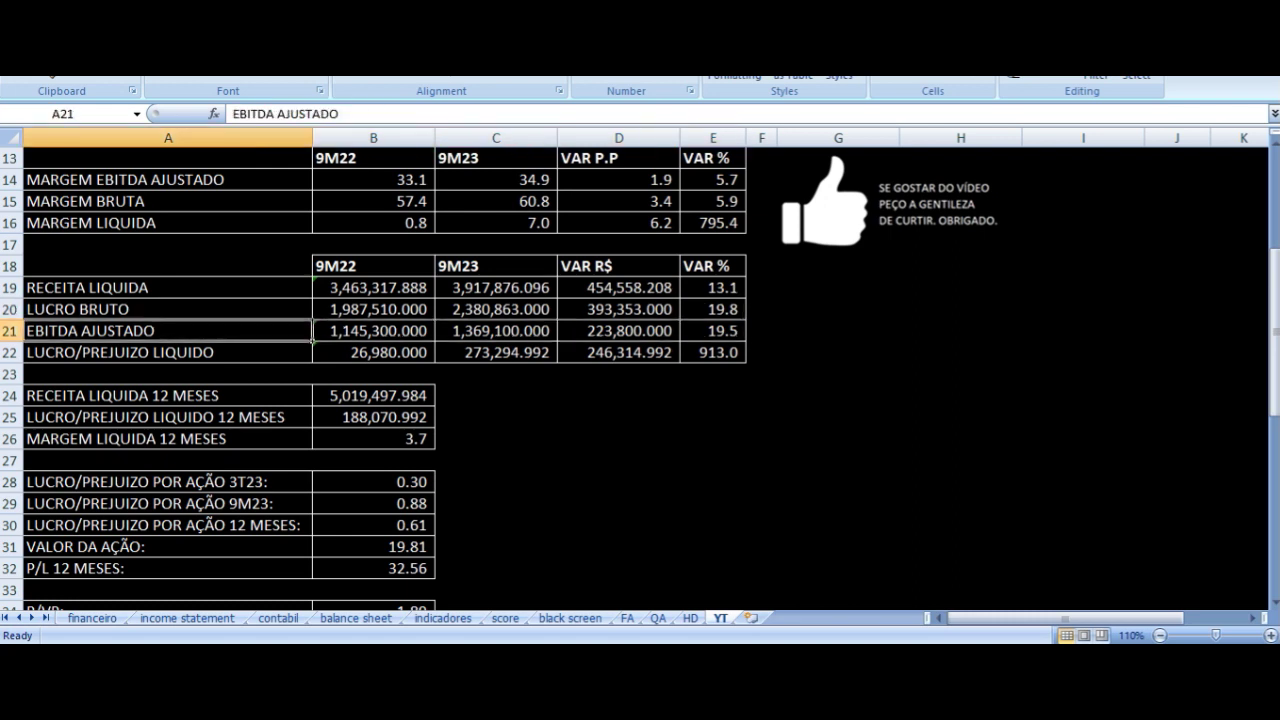
{"action": "key", "text": "Right"}
{"action": "key", "text": "Right"}
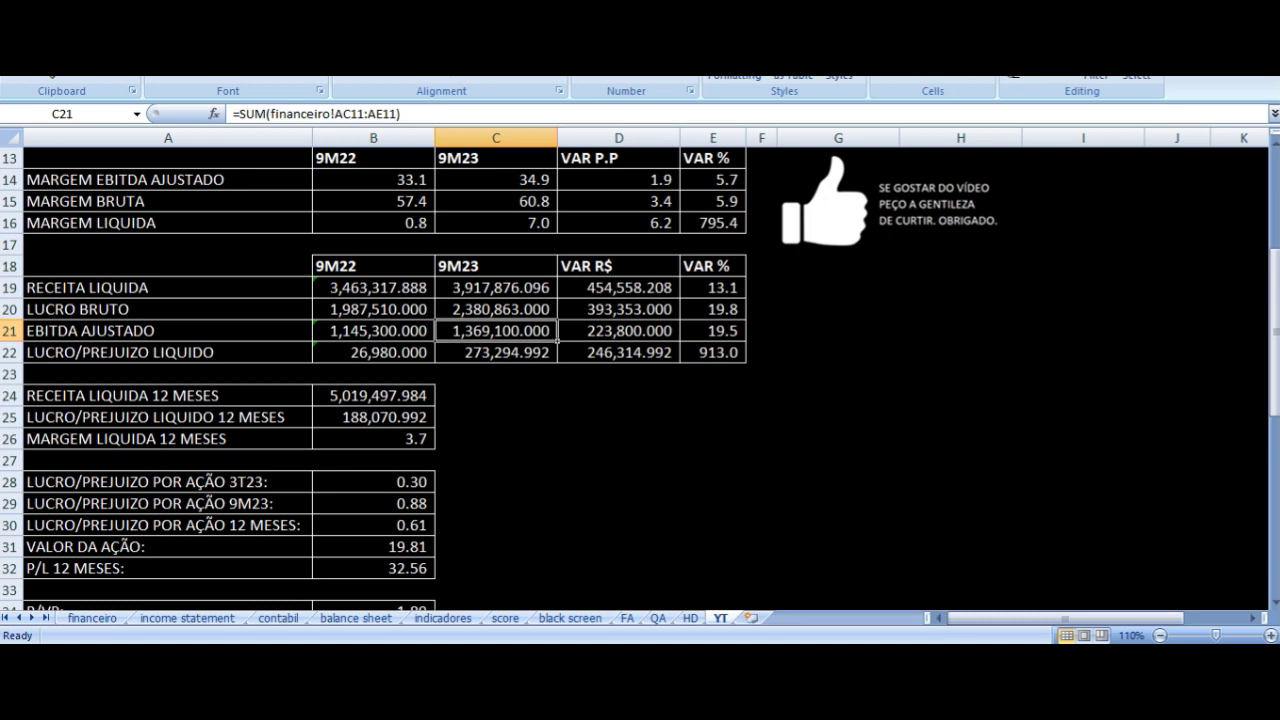
{"action": "key", "text": "Right"}
{"action": "key", "text": "Right"}
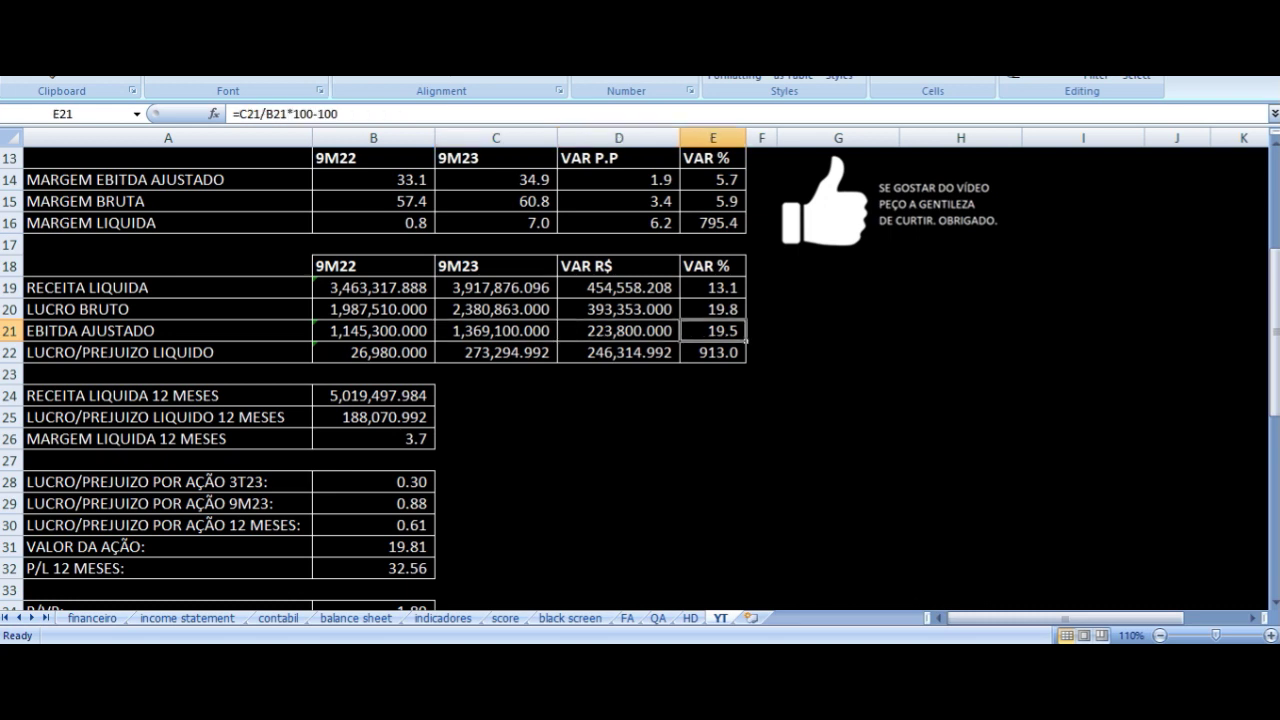
Step: Review LUCRO/PREJUIZO LIQUIDO in row 22 for 9M22 and 9M23, ending on its VAR R$ cell
{"action": "key", "text": "Down"}
{"action": "key", "text": "Left"}
{"action": "key", "text": "Left"}
{"action": "key", "text": "Left"}
{"action": "key", "text": "Left"}
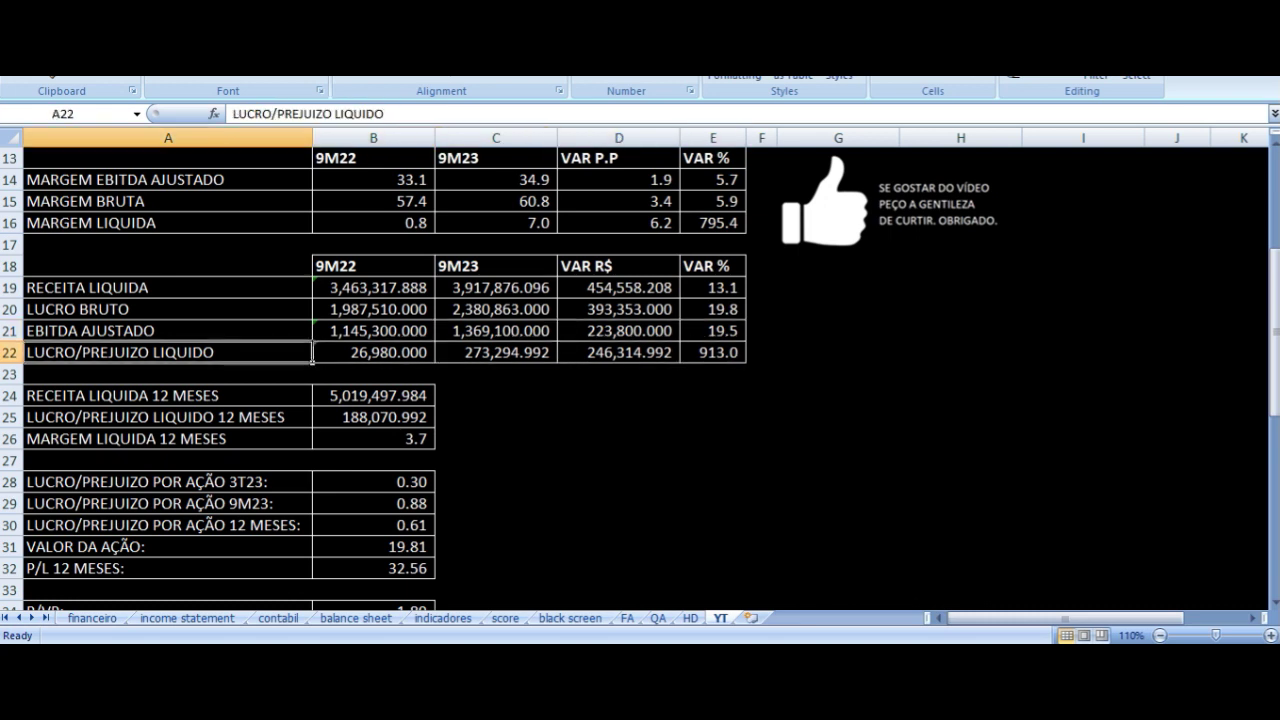
{"action": "key", "text": "Right"}
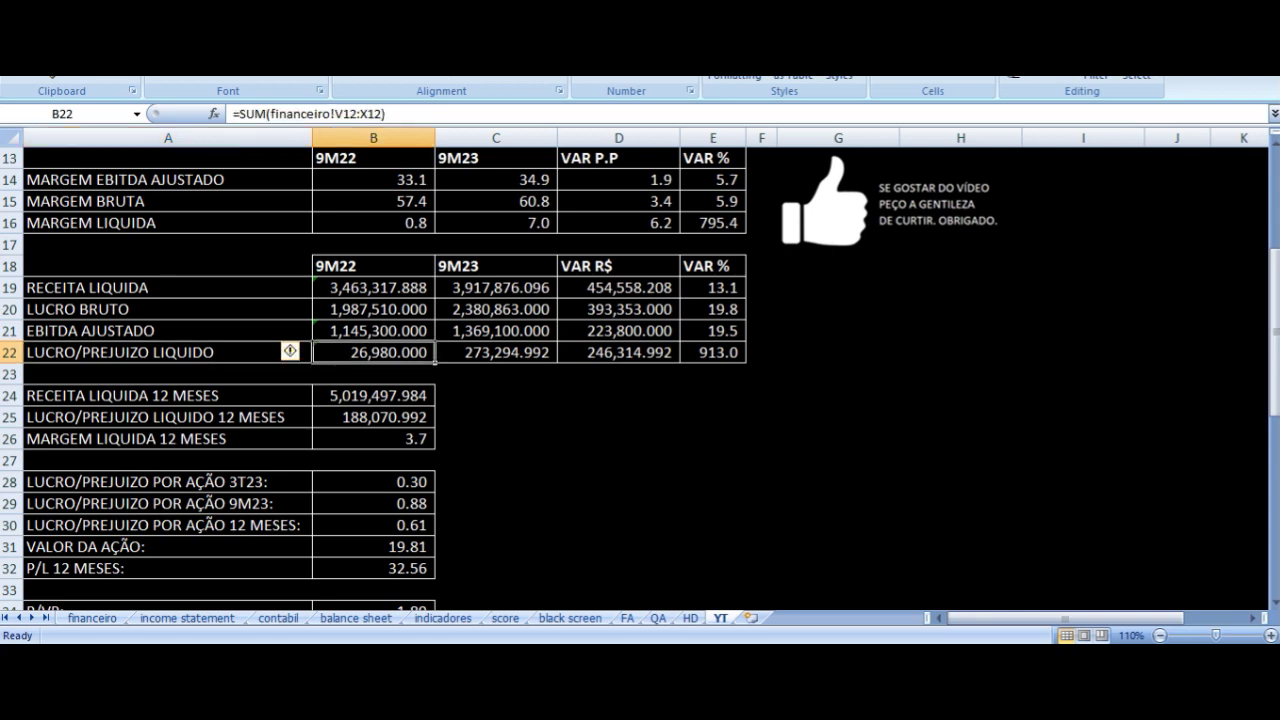
{"action": "key", "text": "Right"}
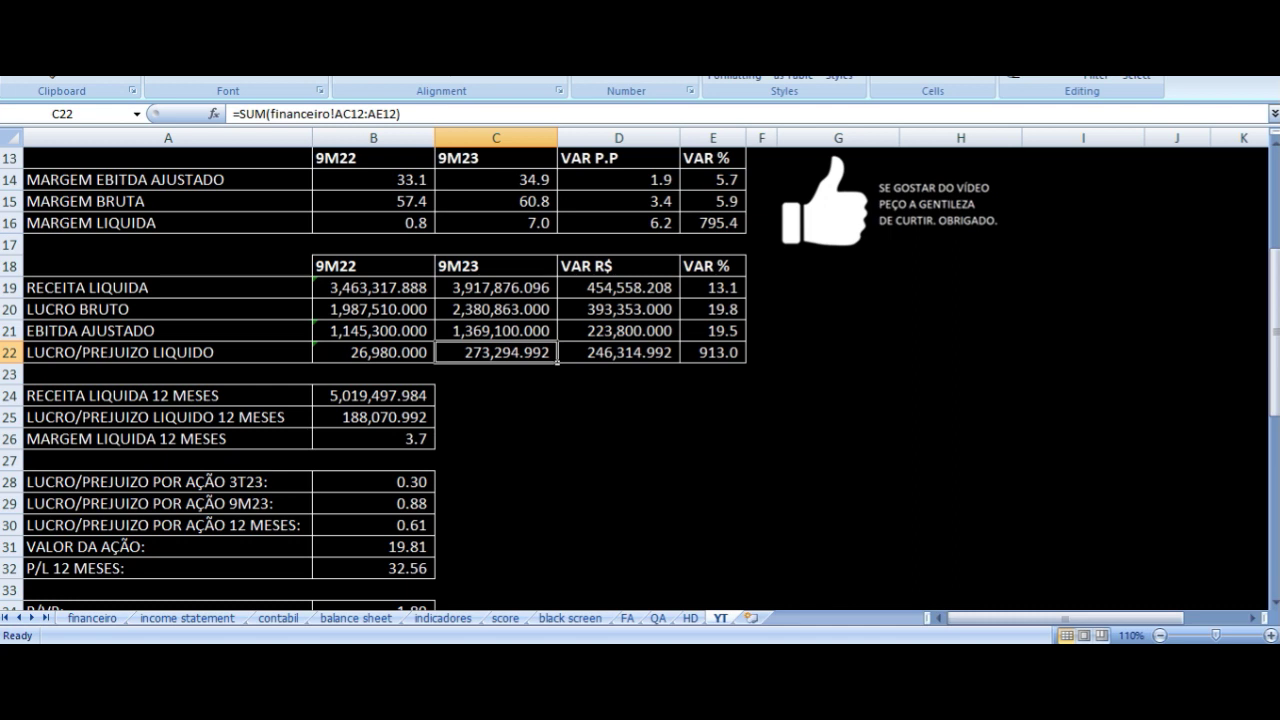
{"action": "key", "text": "Right"}
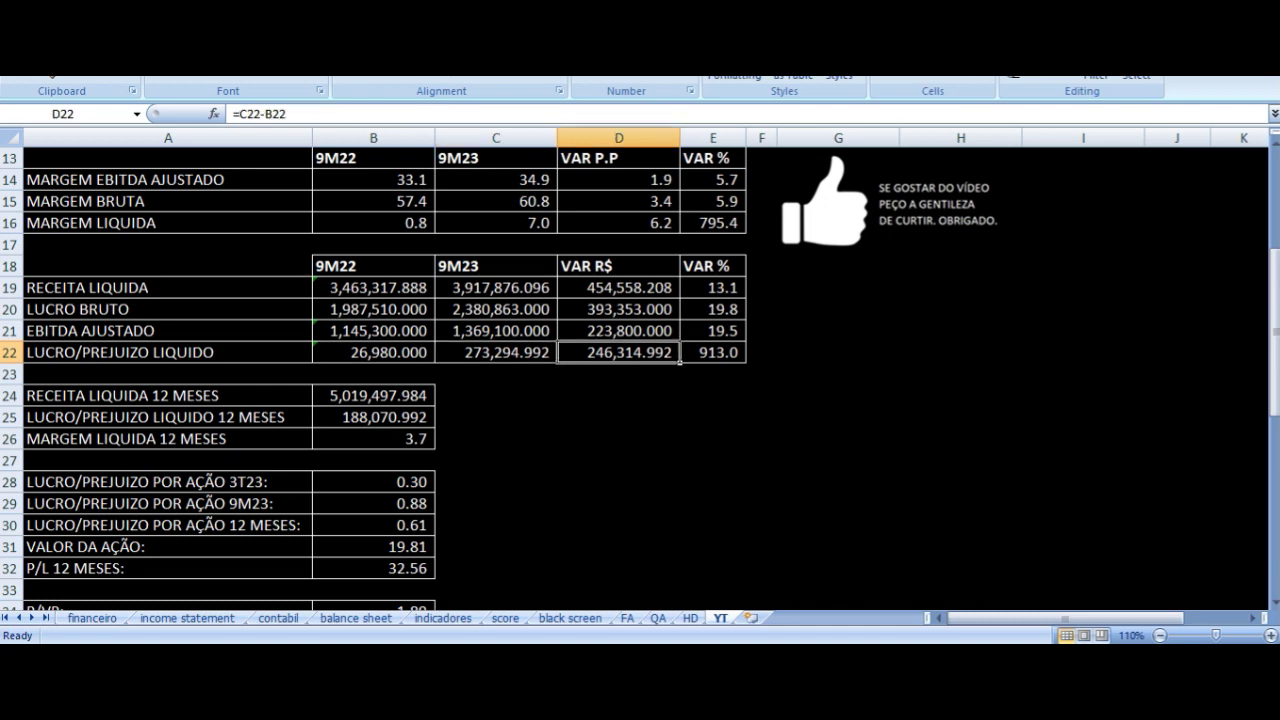
Step: Go over row 22's LUCRO/PREJUIZO LIQUIDO again from its label, this time through to the VAR % cell
{"action": "key", "text": "Left"}
{"action": "key", "text": "Left"}
{"action": "key", "text": "Left"}
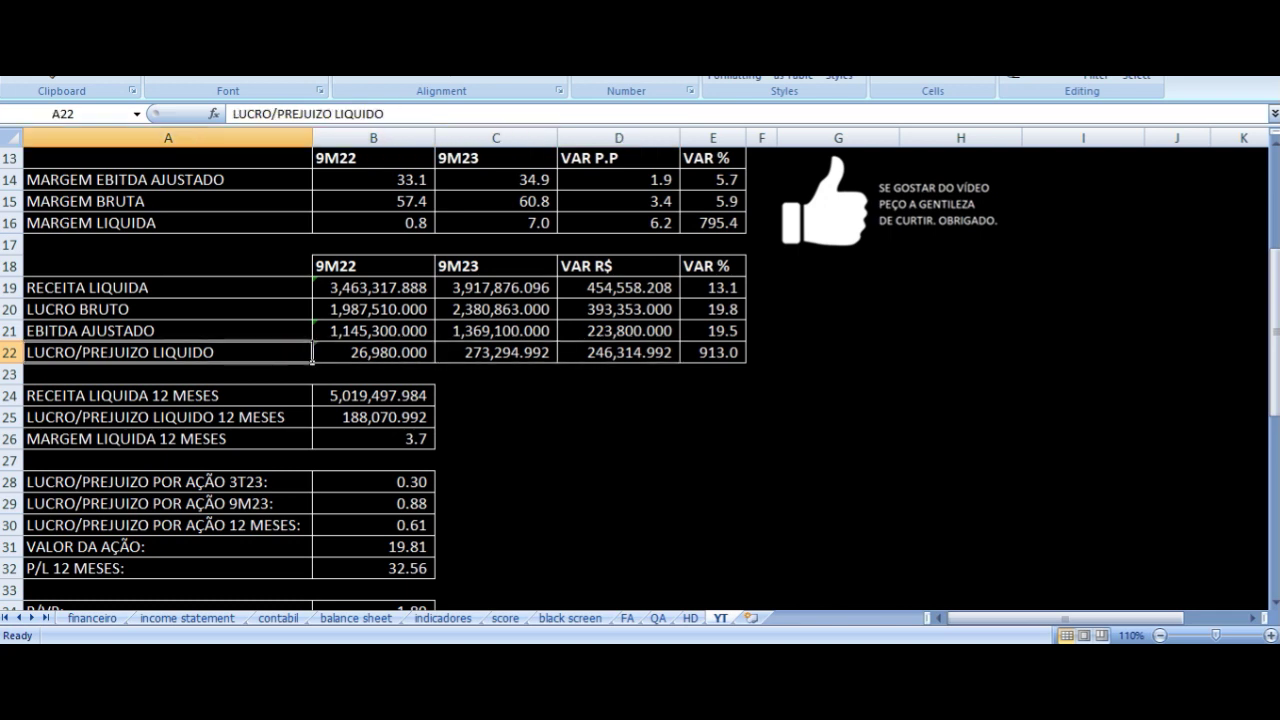
{"action": "key", "text": "Right"}
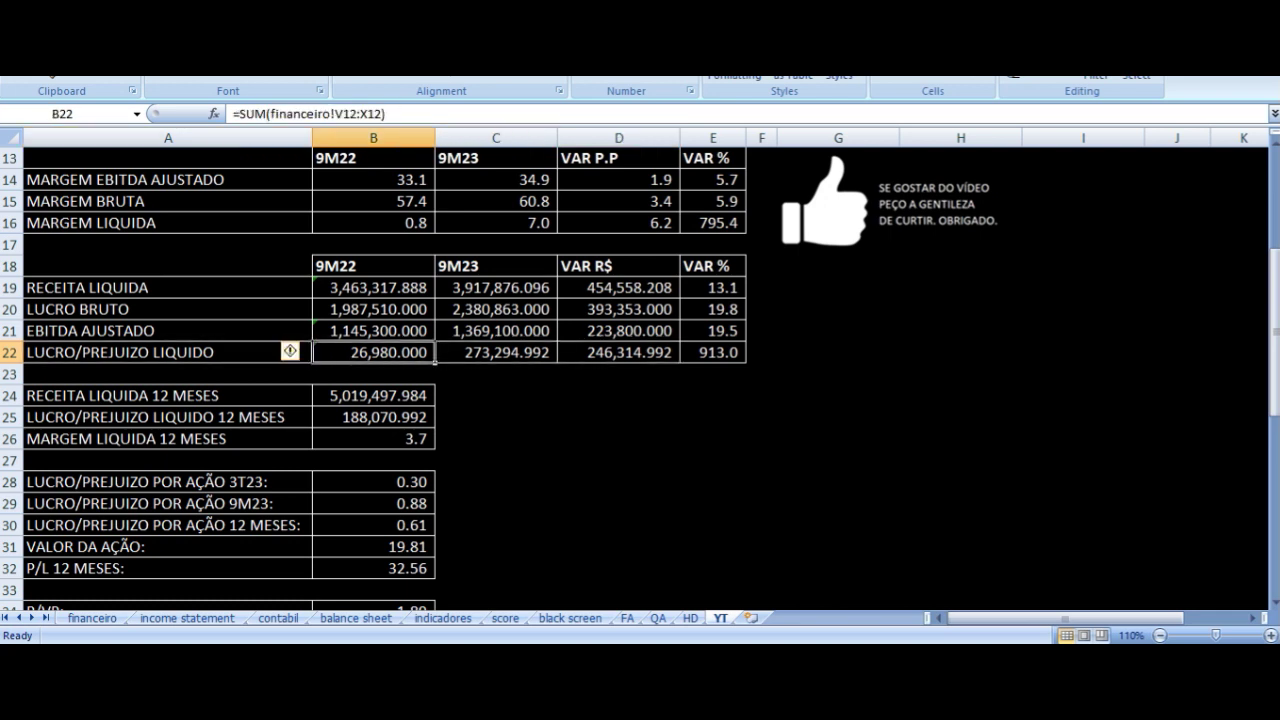
{"action": "key", "text": "Right"}
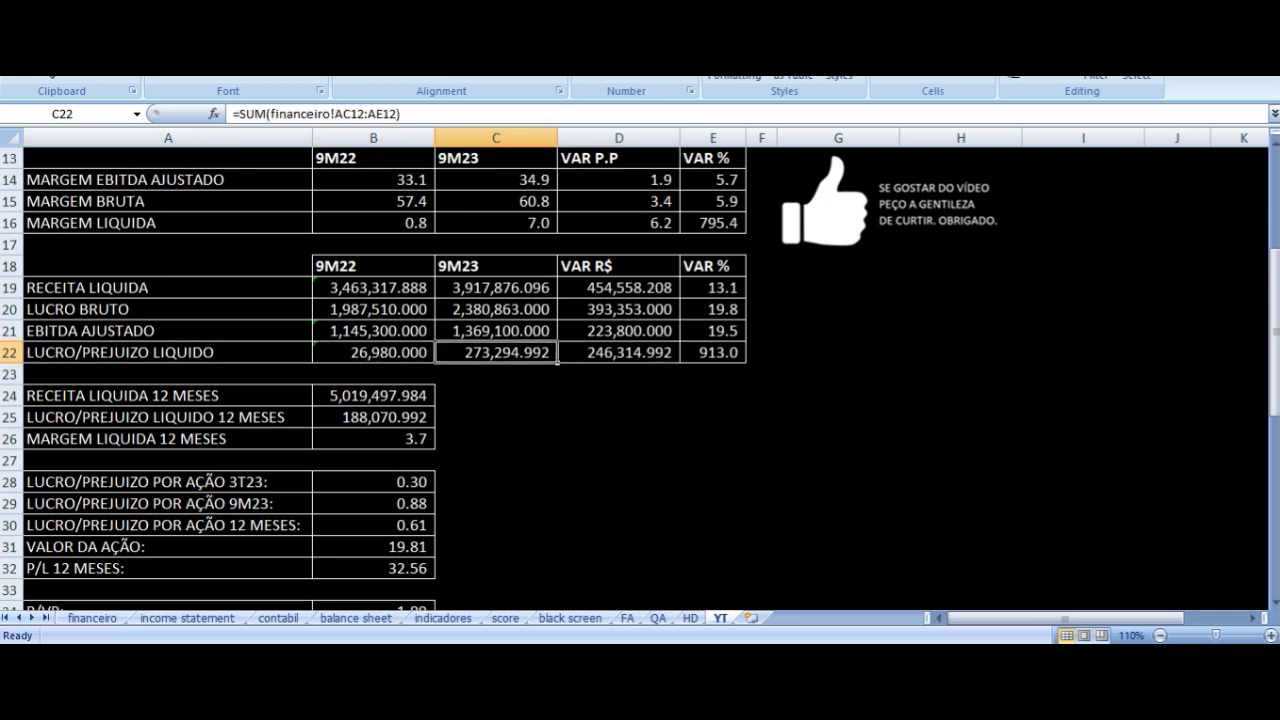
{"action": "key", "text": "Right"}
{"action": "key", "text": "Right"}
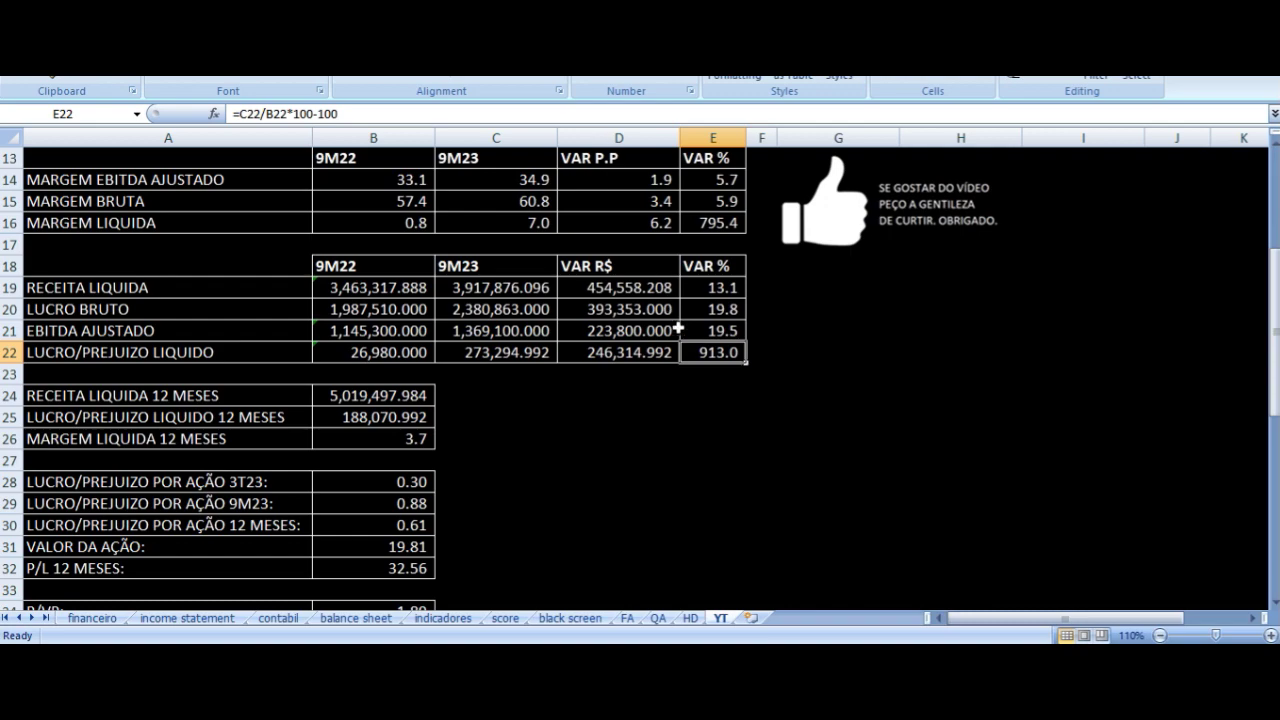
Step: Switch to Yahoo Finance to examine the YDUQ3.SA price chart for 2023, and return to the YT sheet in Excel
{"action": "scroll", "coordinate": [657, 320], "scroll_direction": "up", "scroll_amount": 4}
{"action": "scroll", "coordinate": [657, 320], "scroll_direction": "down", "scroll_amount": 6}
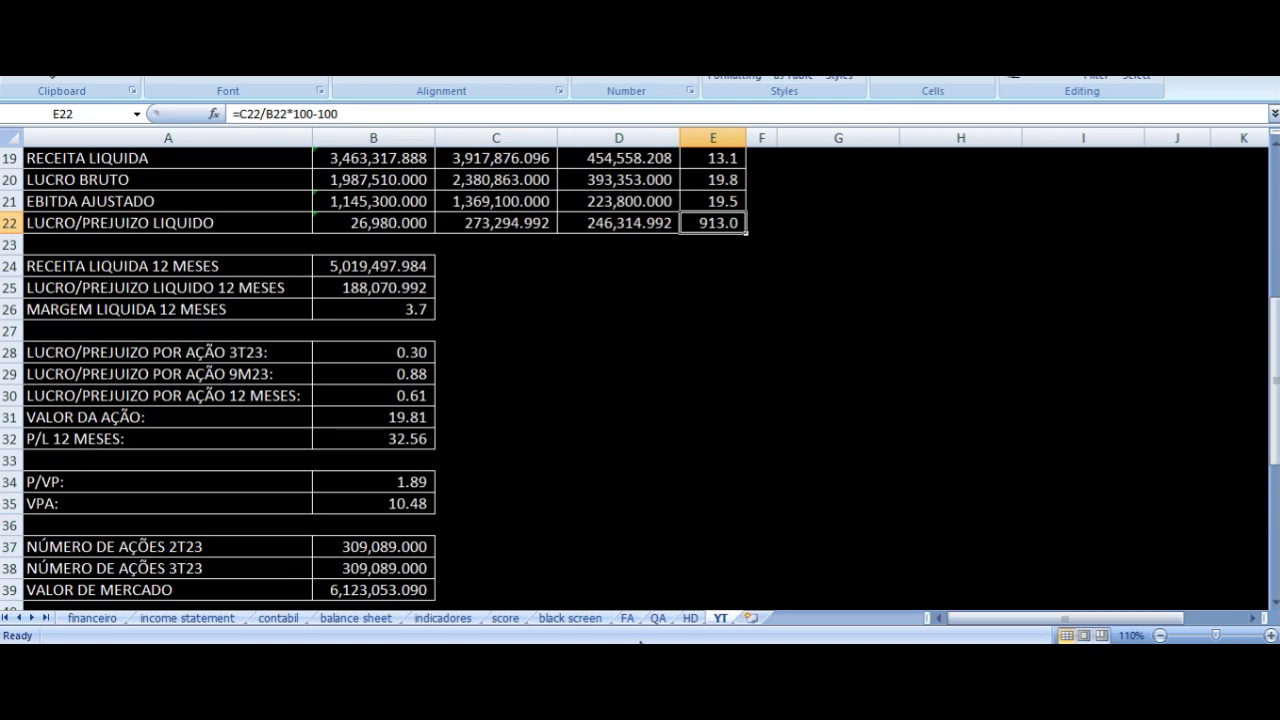
{"action": "key", "text": "alt+Tab"}
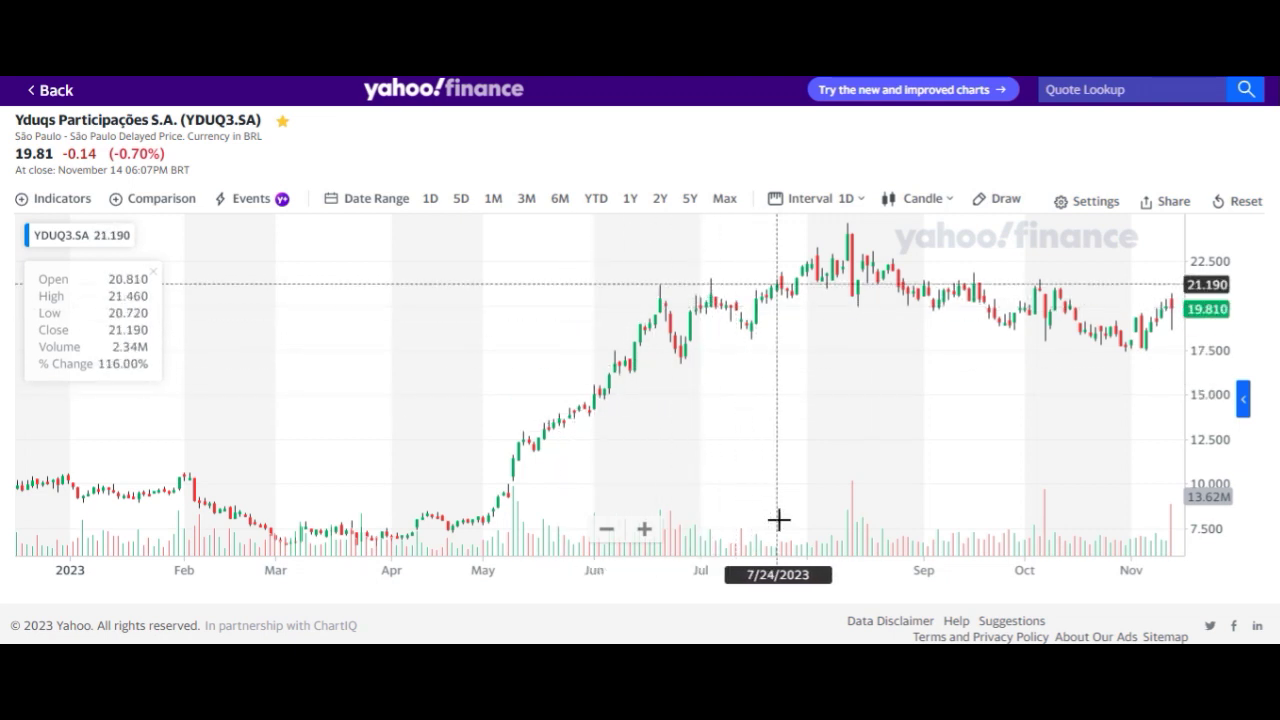
{"action": "key", "text": "alt+Tab"}
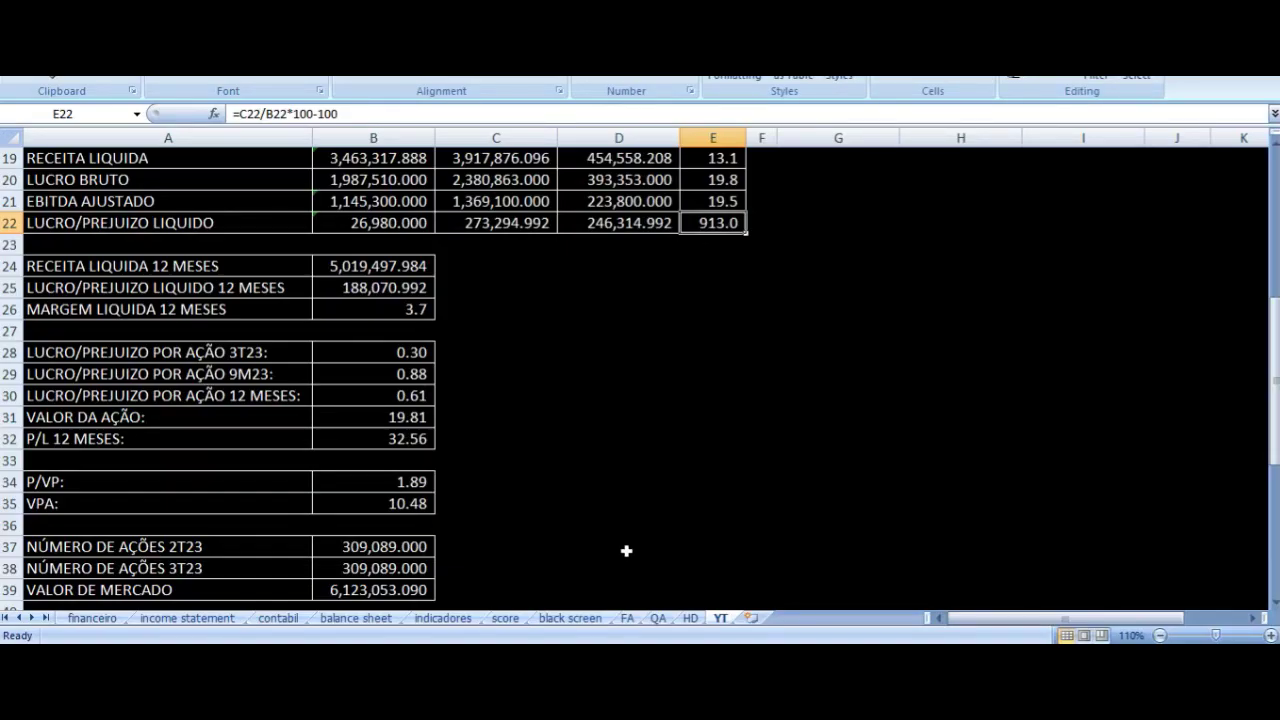
Step: Review the 12 MESES figures in rows 24 to 26: RECEITA LIQUIDA, LUCRO/PREJUIZO LIQUIDO and MARGEM LIQUIDA
{"action": "left_click", "coordinate": [463, 265]}
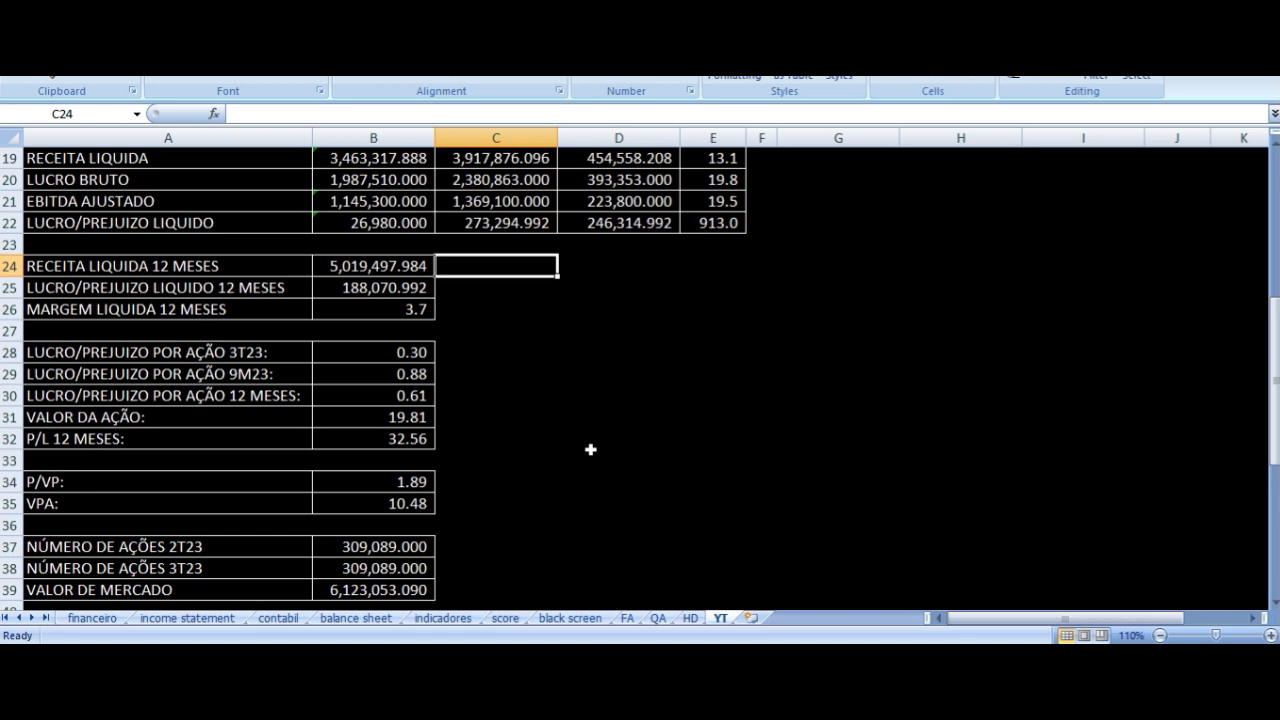
{"action": "key", "text": "Left"}
{"action": "key", "text": "Left"}
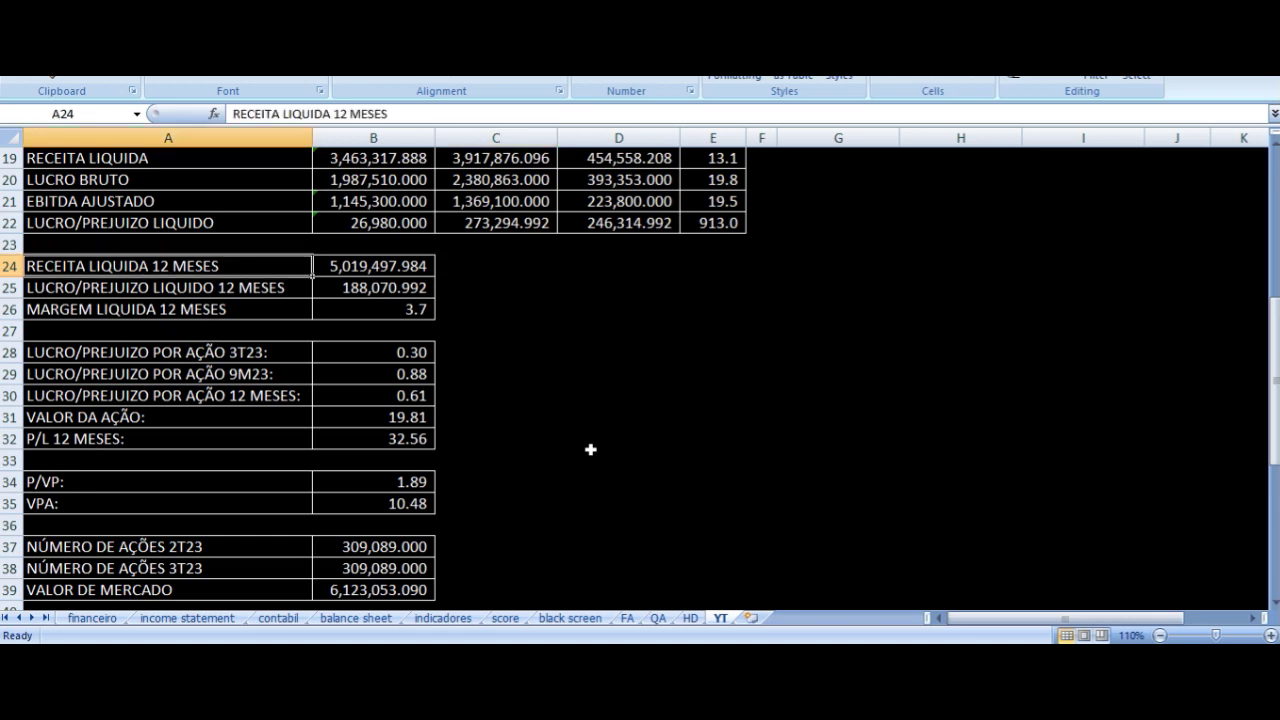
{"action": "key", "text": "Right"}
{"action": "key", "text": "Down"}
{"action": "key", "text": "Left"}
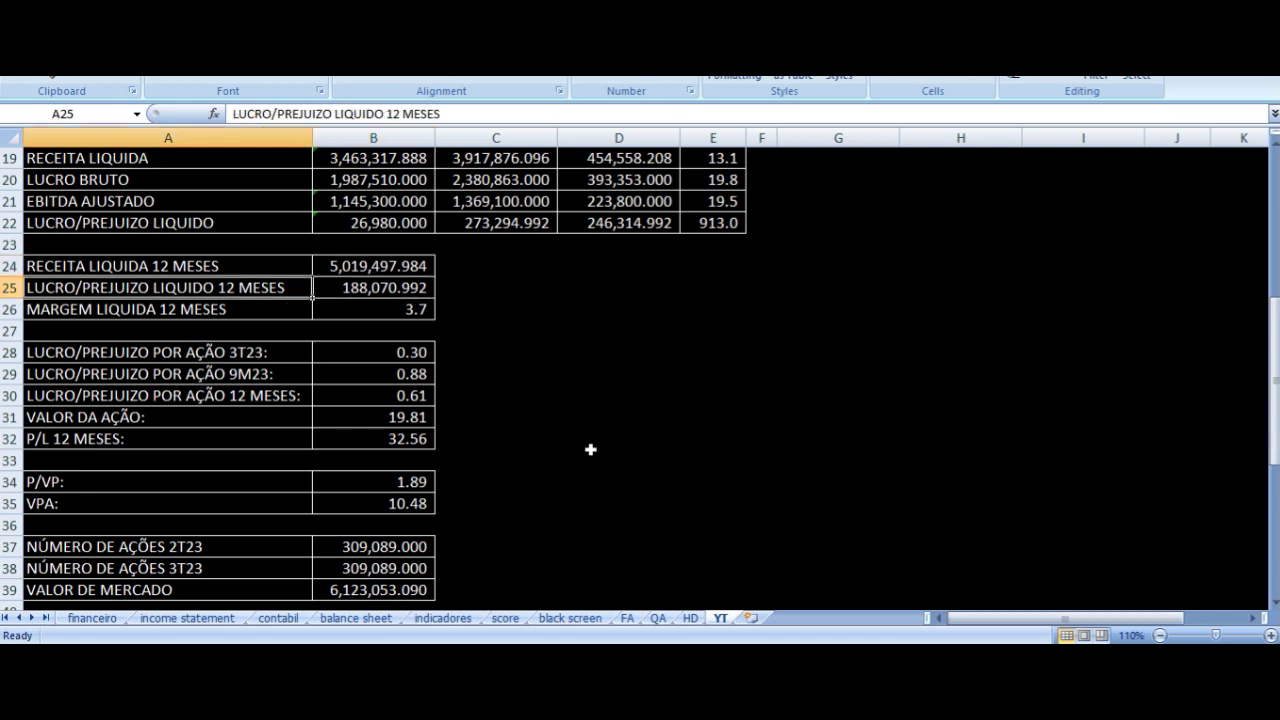
{"action": "key", "text": "Right"}
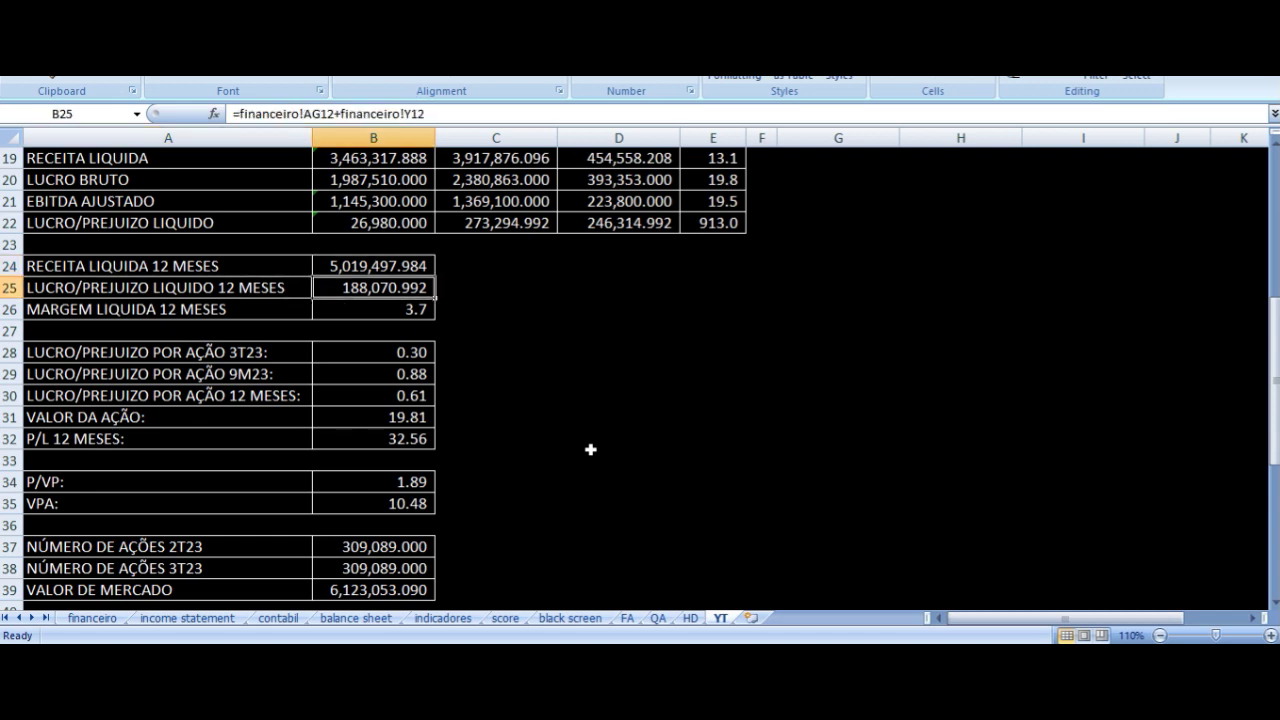
{"action": "key", "text": "Down"}
{"action": "key", "text": "Left"}
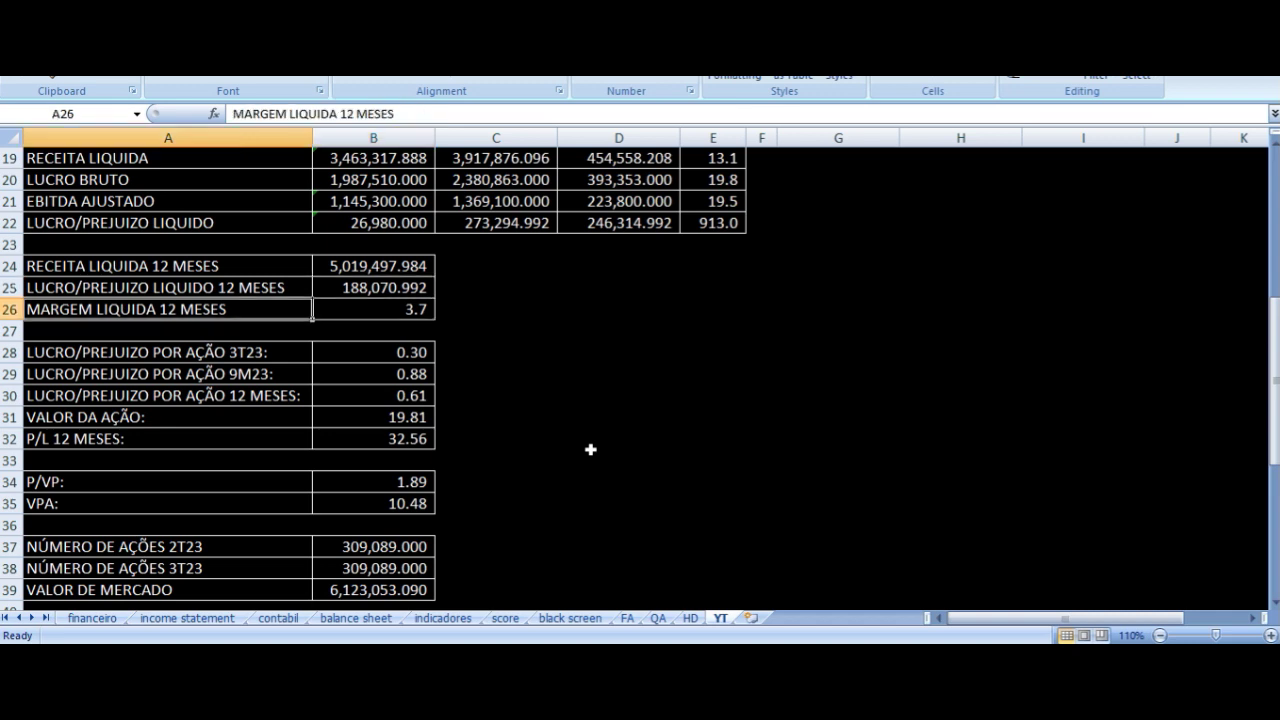
{"action": "key", "text": "Right"}
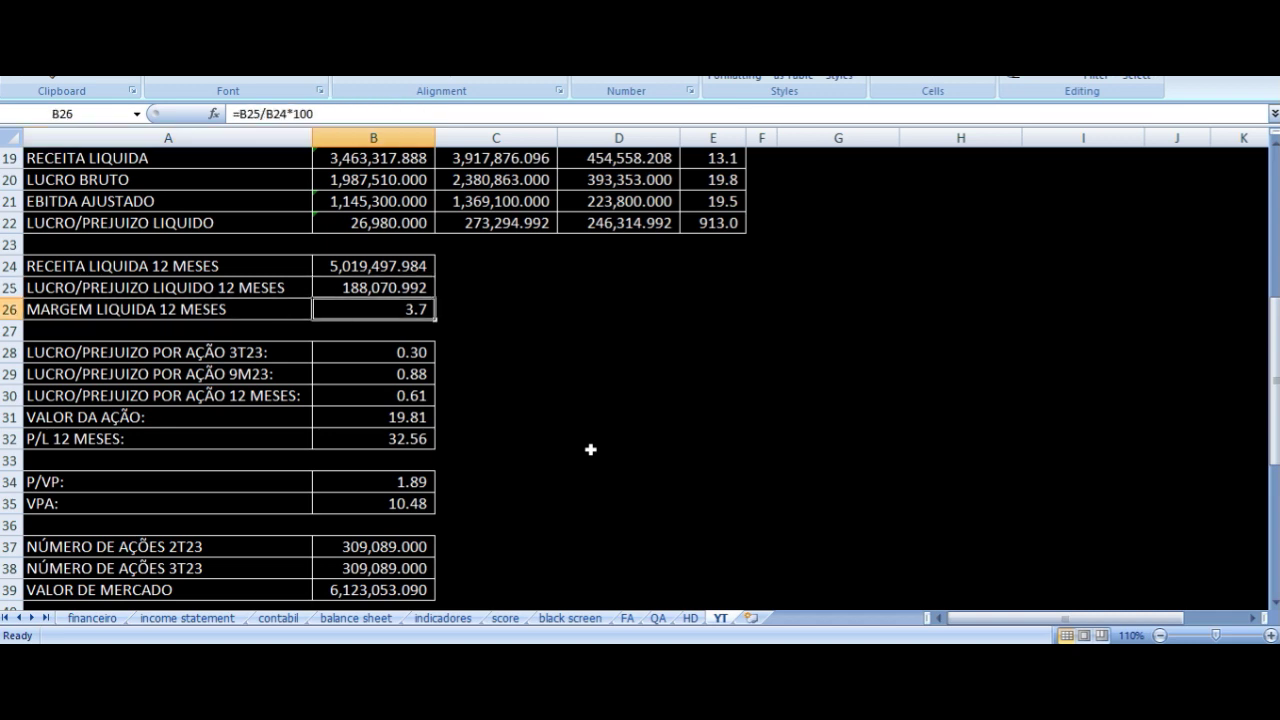
Step: Review the LUCRO/PREJUIZO POR AÇÃO figures for 3T23, 9M23 and 12 MESES in rows 28 to 30
{"action": "key", "text": "Down"}
{"action": "key", "text": "Down"}
{"action": "key", "text": "Left"}
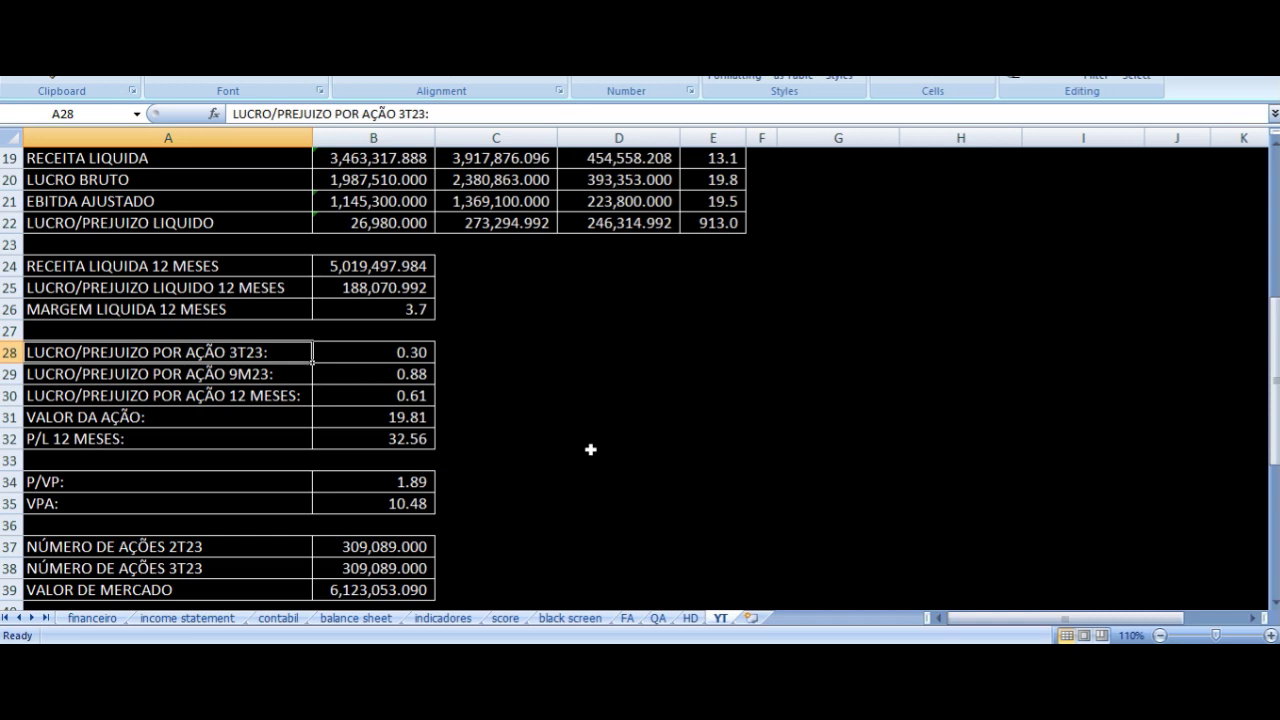
{"action": "key", "text": "Right"}
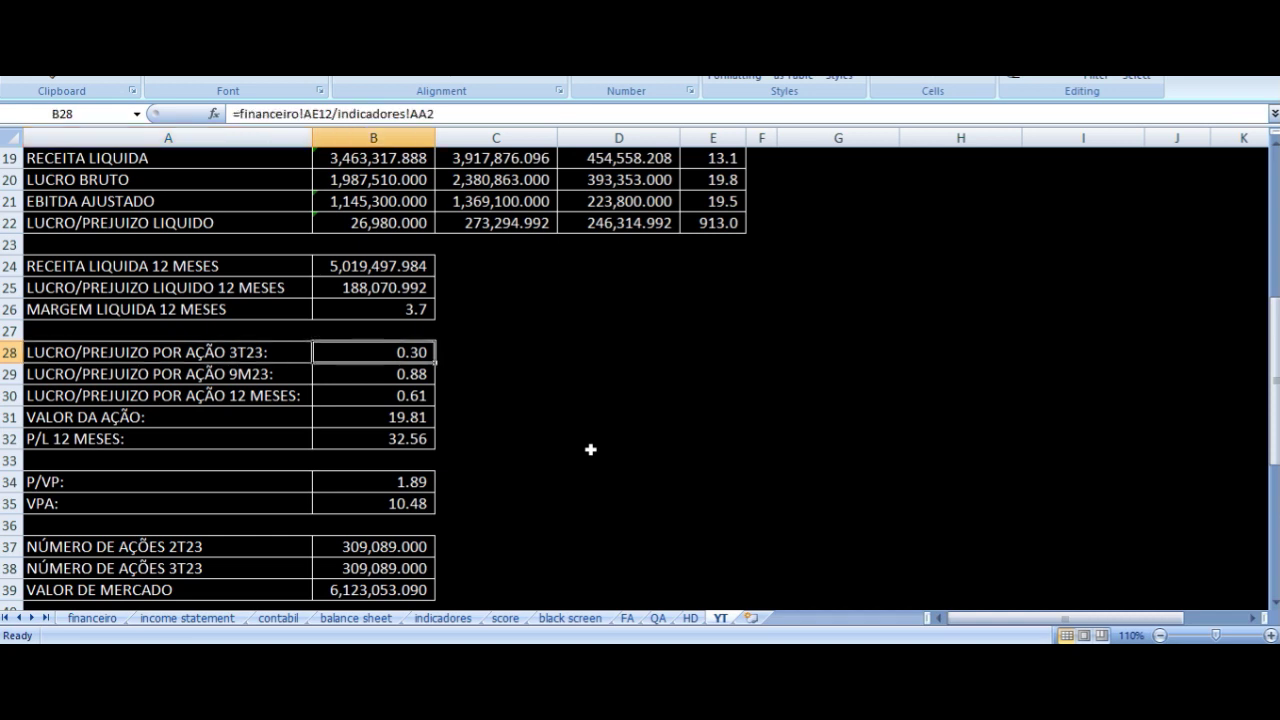
{"action": "key", "text": "Down"}
{"action": "key", "text": "Left"}
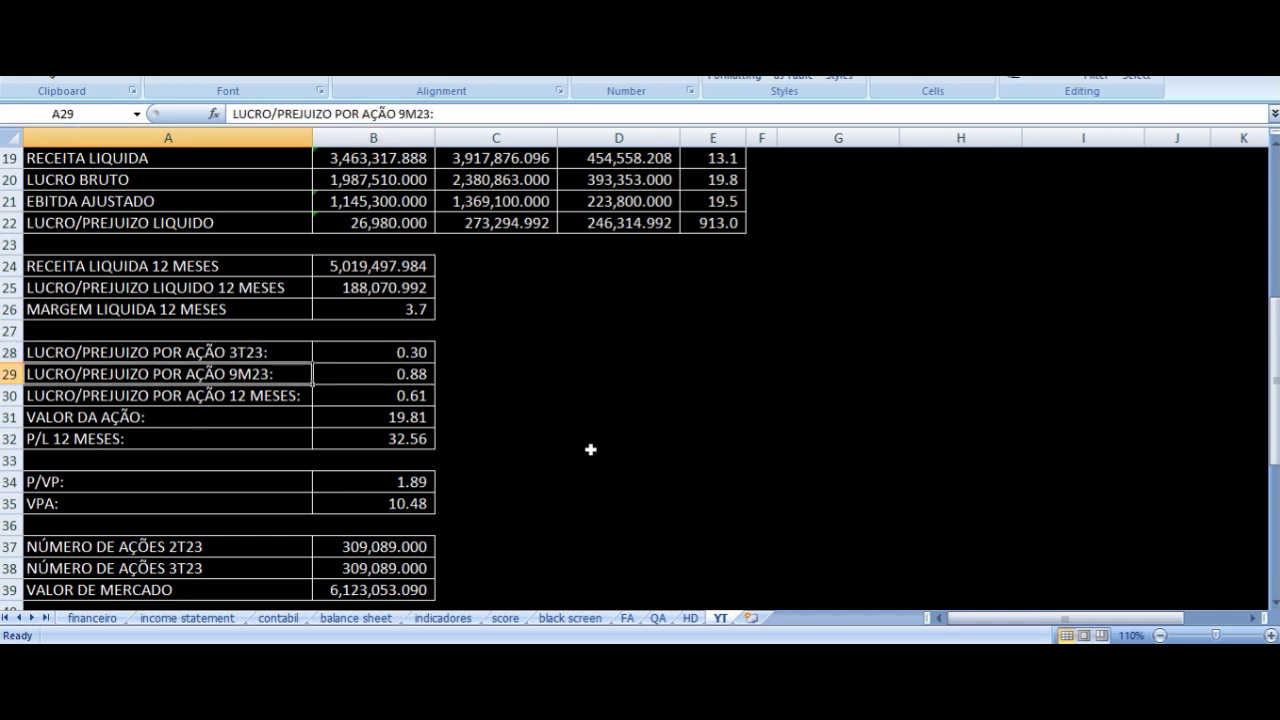
{"action": "key", "text": "Right"}
{"action": "key", "text": "Down"}
{"action": "key", "text": "Left"}
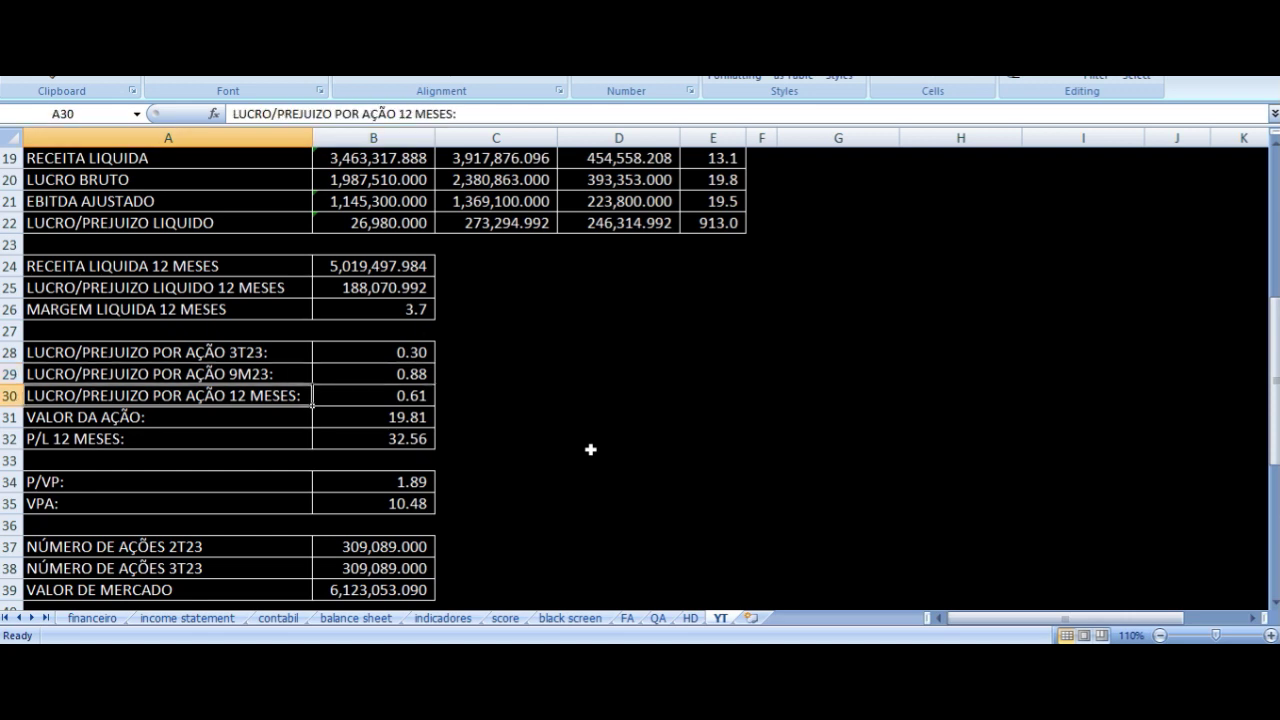
{"action": "key", "text": "Right"}
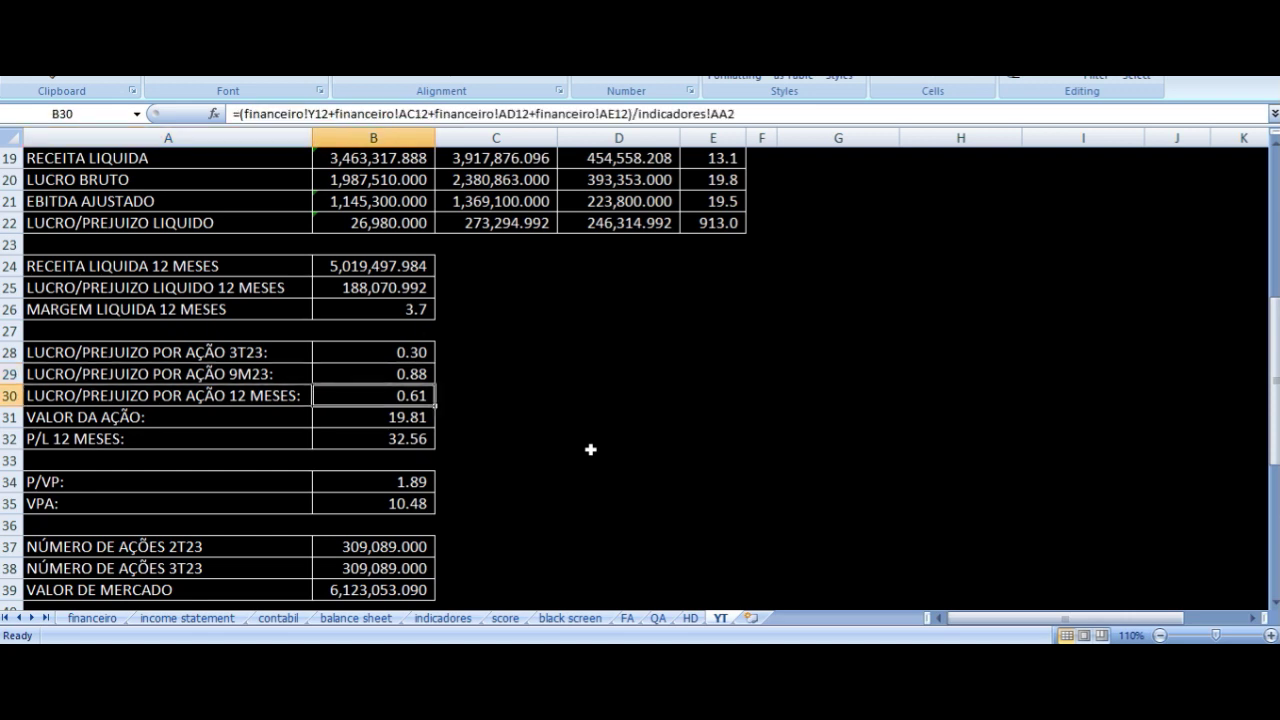
Step: Review VALOR DA AÇÃO in row 31 and P/L 12 MESES in row 32, ending on the P/L value
{"action": "key", "text": "Left"}
{"action": "key", "text": "Down"}
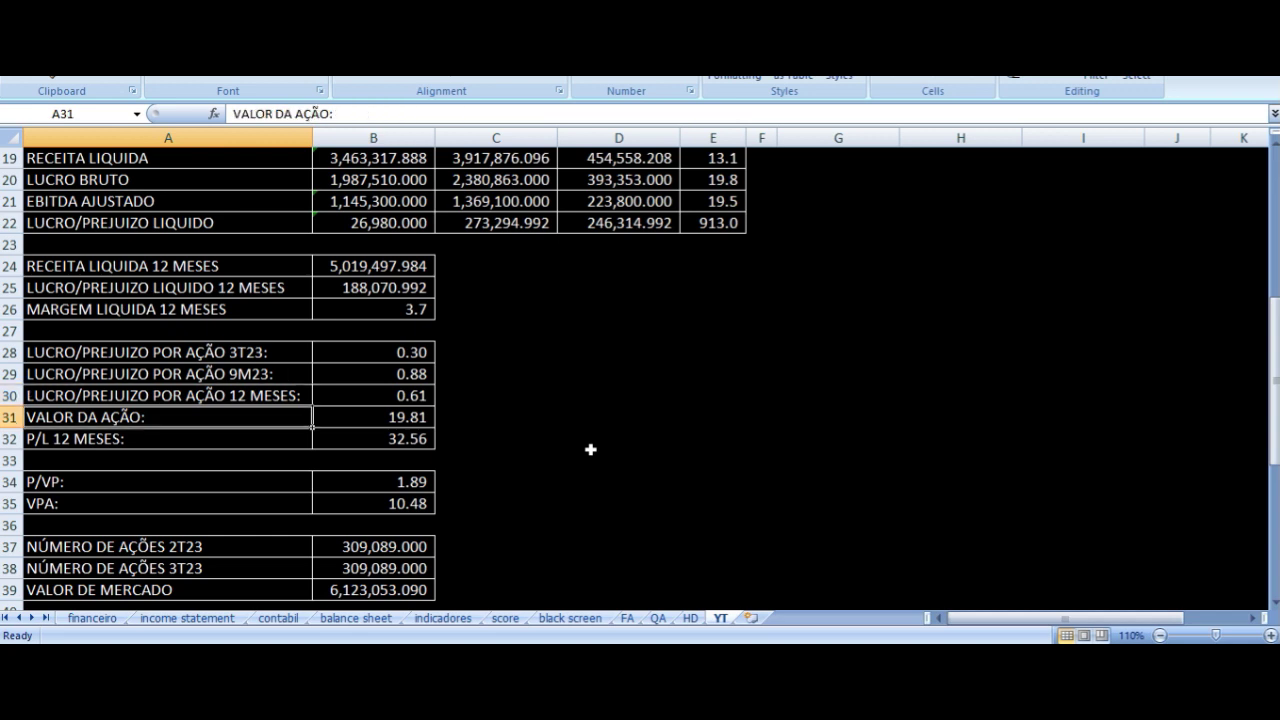
{"action": "key", "text": "Right"}
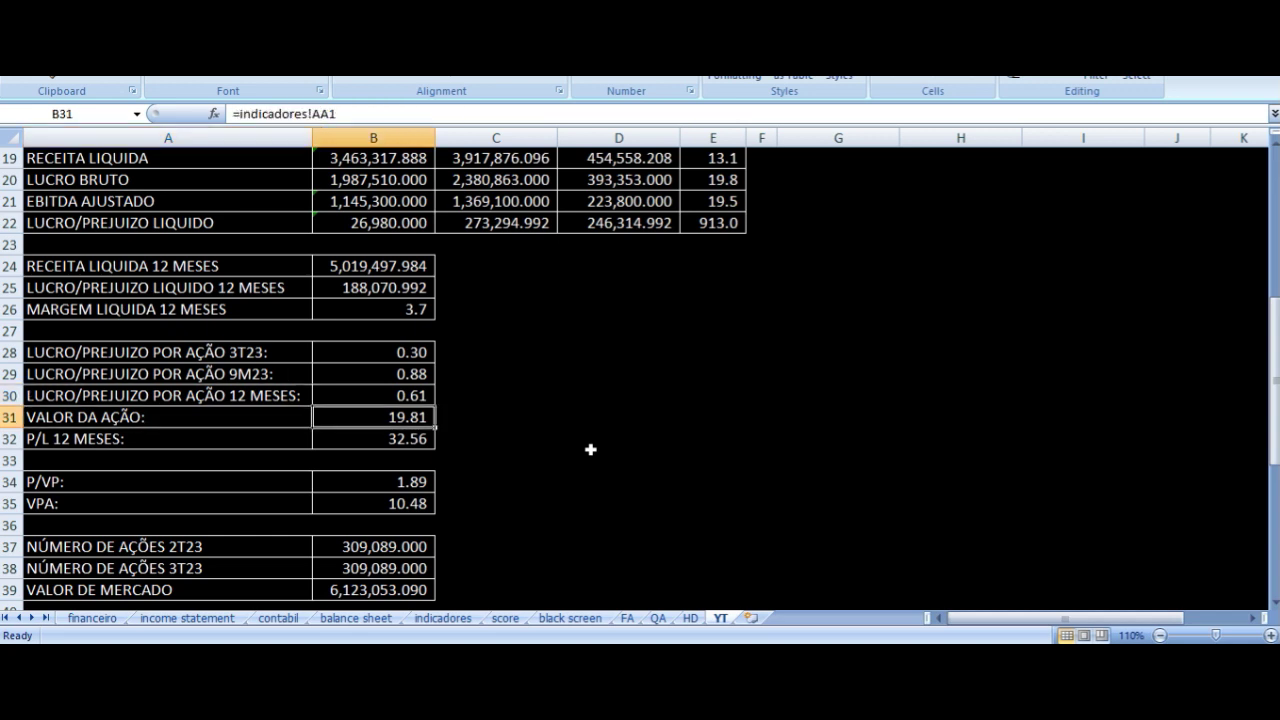
{"action": "key", "text": "Left"}
{"action": "key", "text": "Down"}
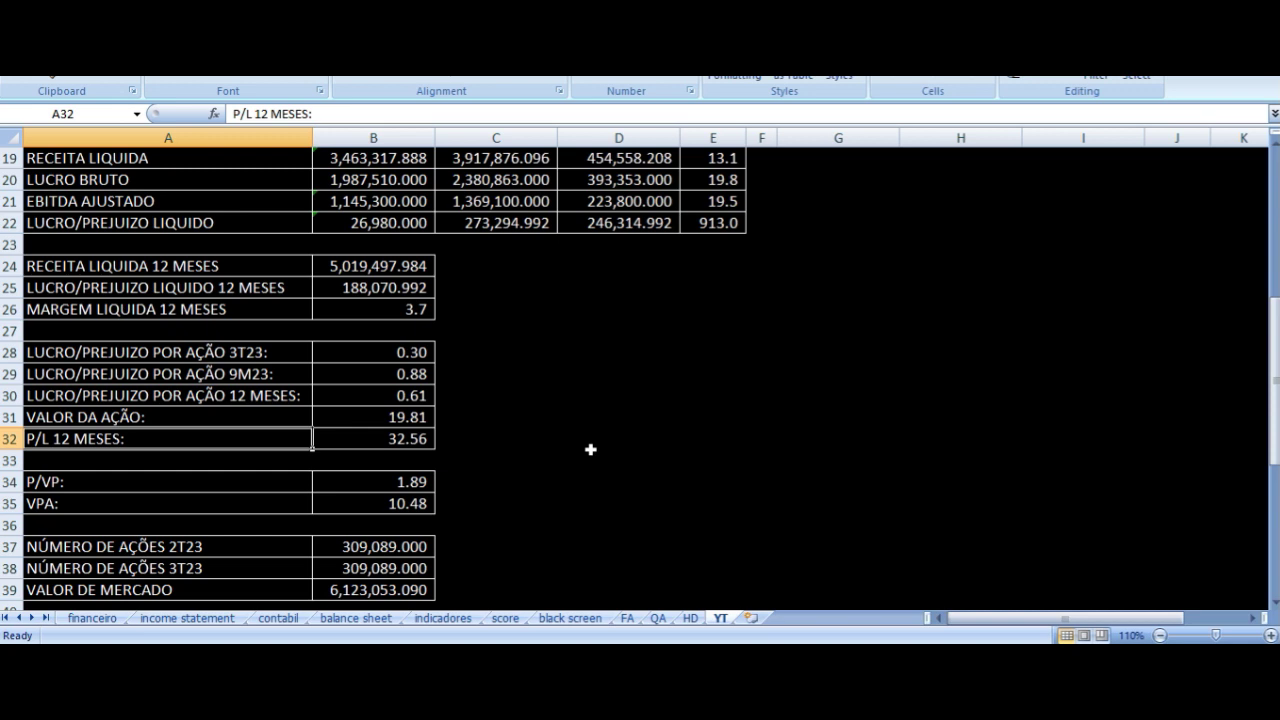
{"action": "key", "text": "Right"}
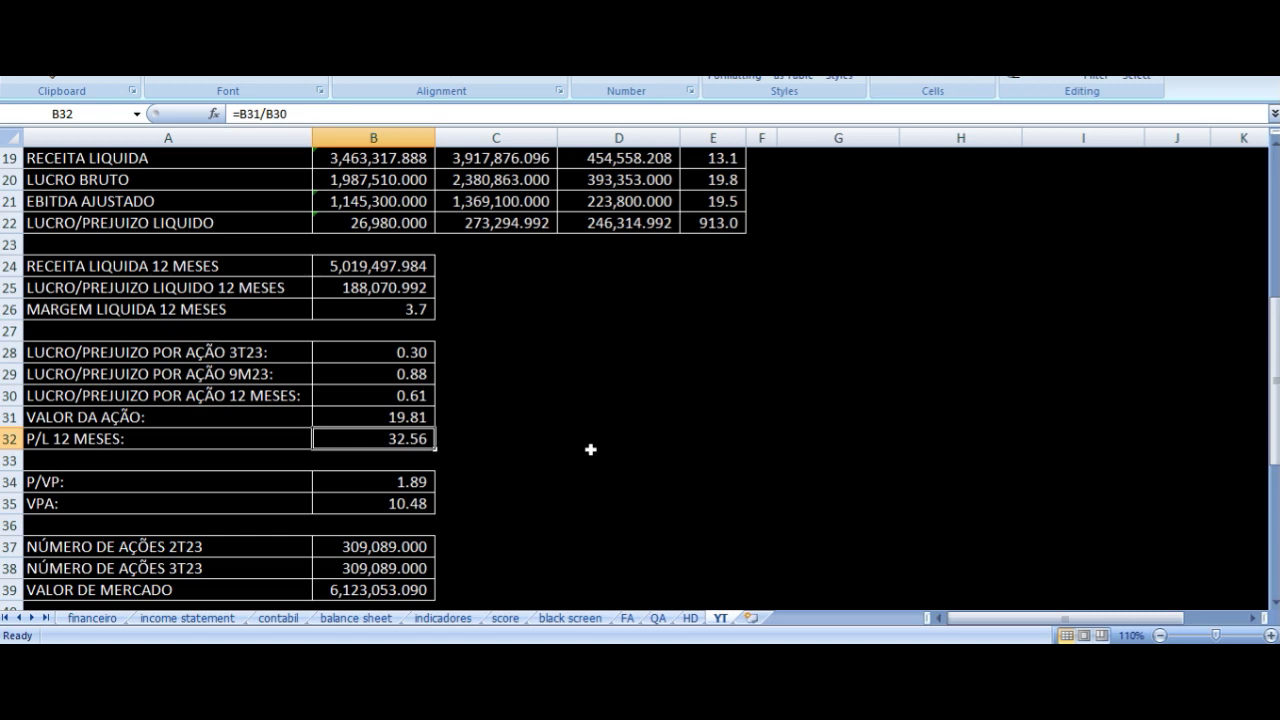
Step: Review P/VP in row 34 and VPA in row 35, going over the VPA label and value twice
{"action": "key", "text": "Down"}
{"action": "key", "text": "Down"}
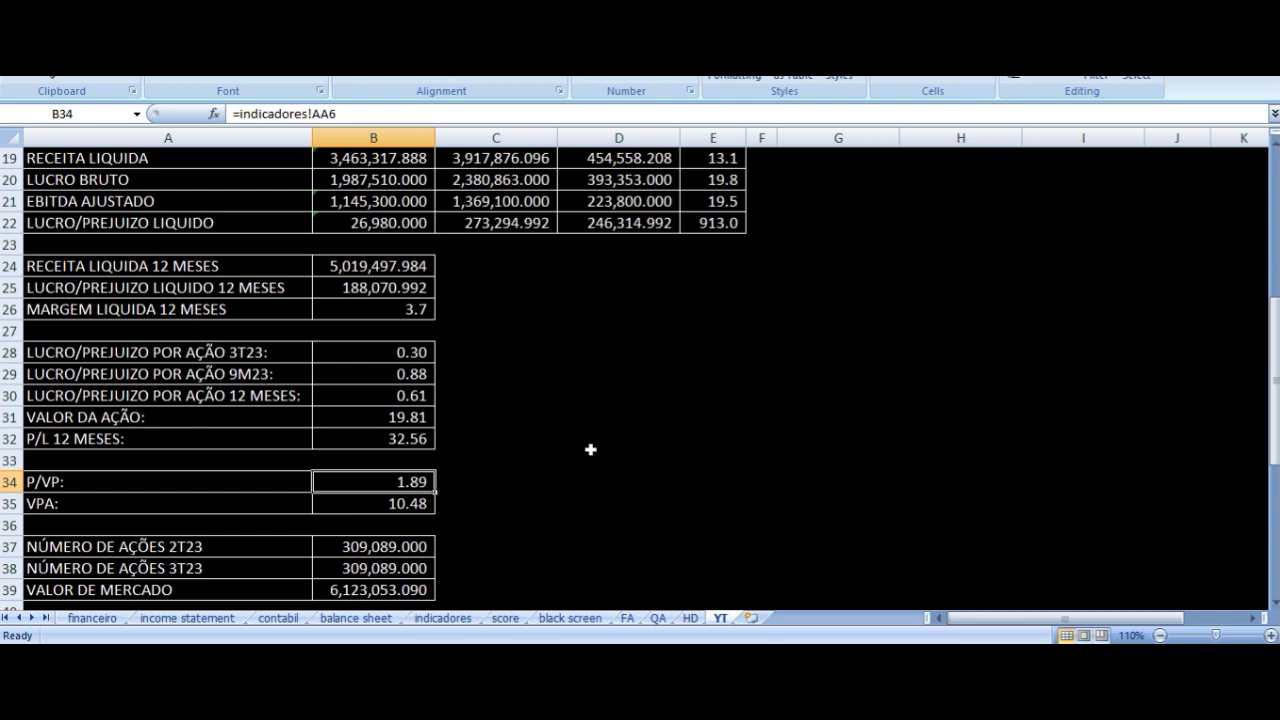
{"action": "scroll", "coordinate": [537, 417], "scroll_direction": "down", "scroll_amount": 2}
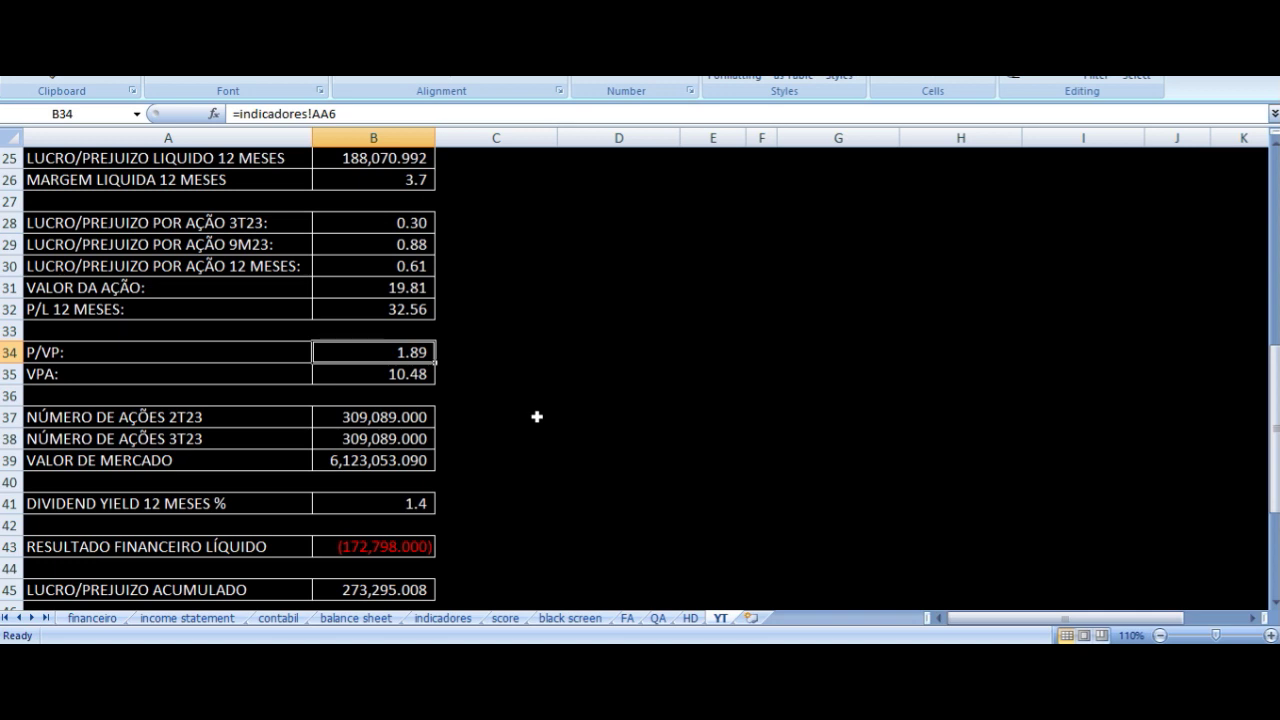
{"action": "key", "text": "Left"}
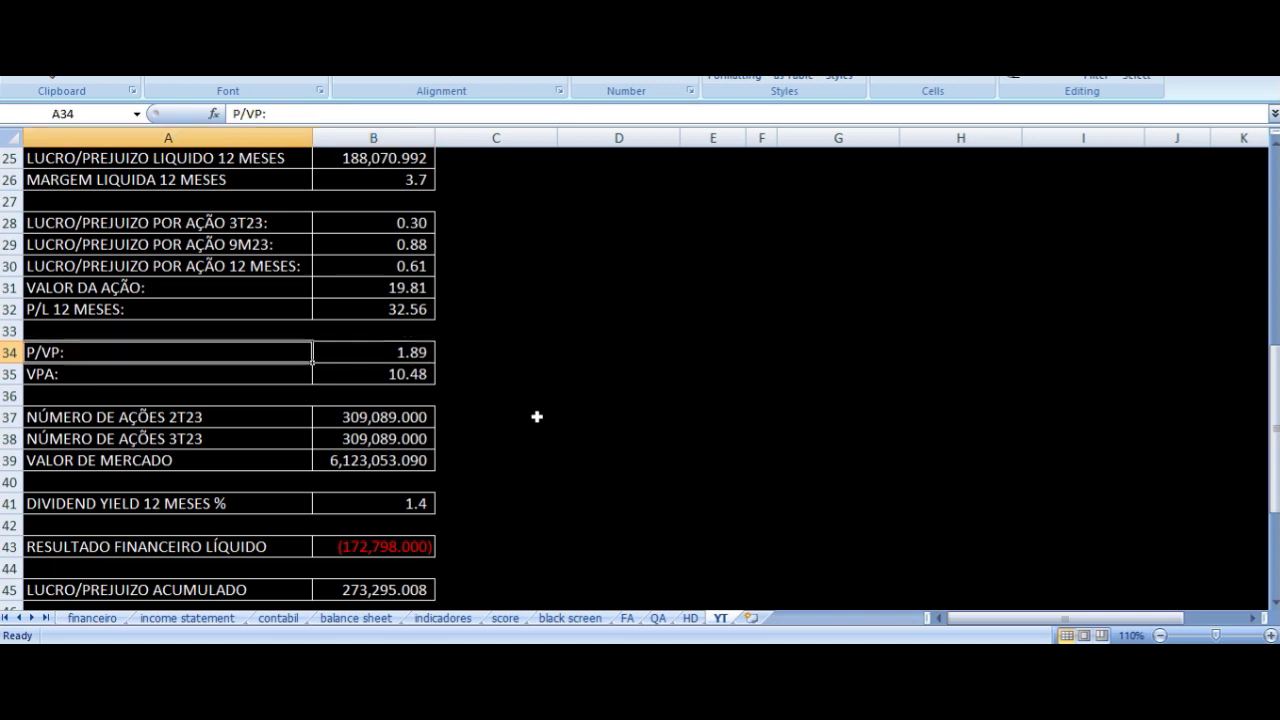
{"action": "key", "text": "Right"}
{"action": "key", "text": "Down"}
{"action": "key", "text": "Left"}
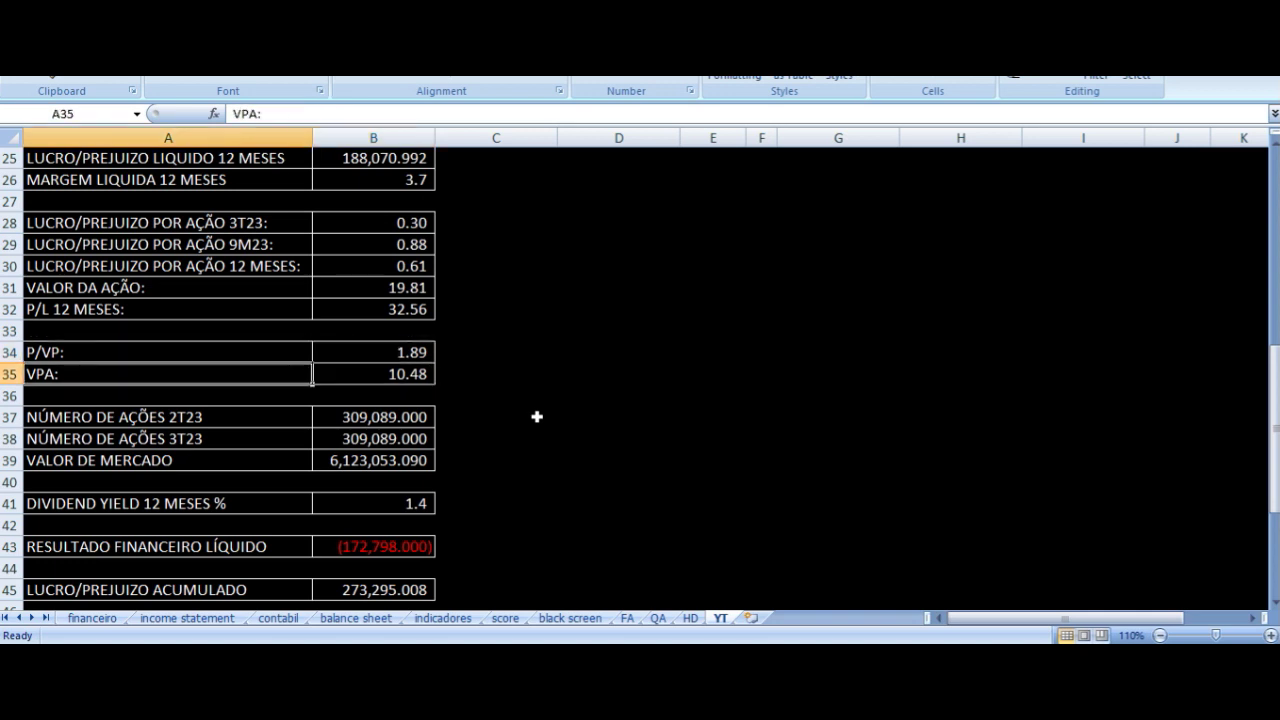
{"action": "key", "text": "Right"}
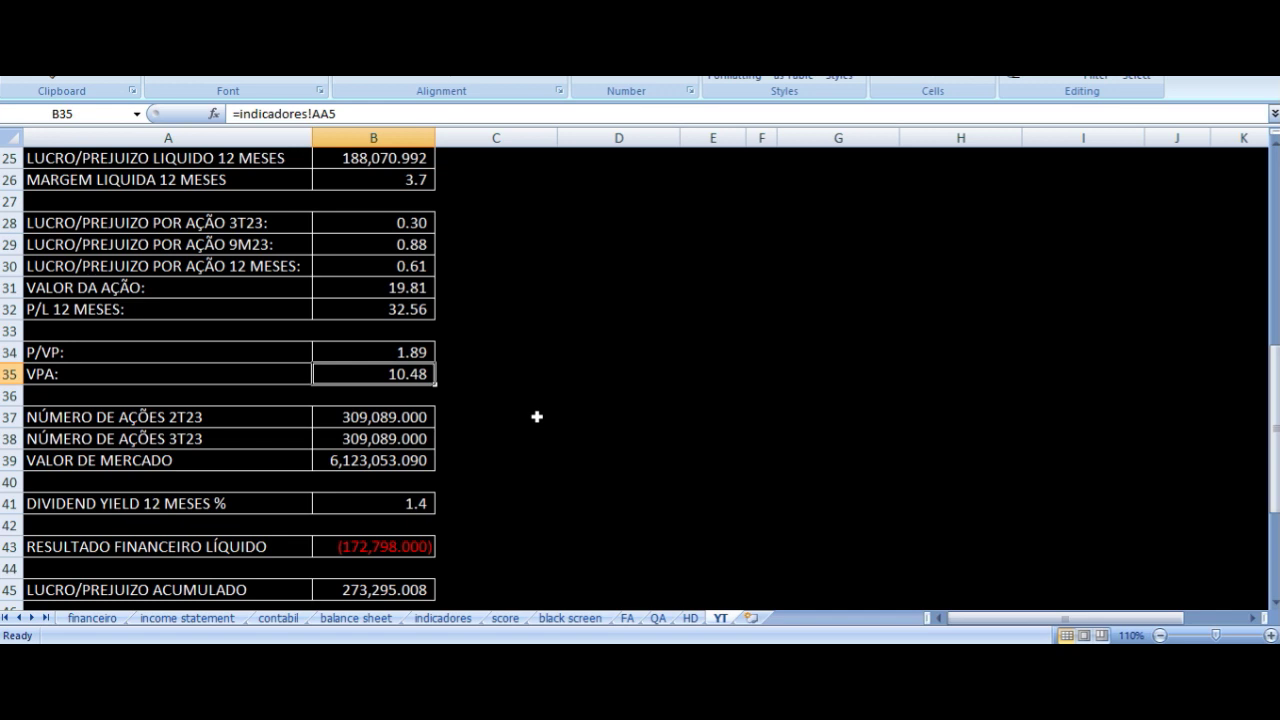
{"action": "key", "text": "Left"}
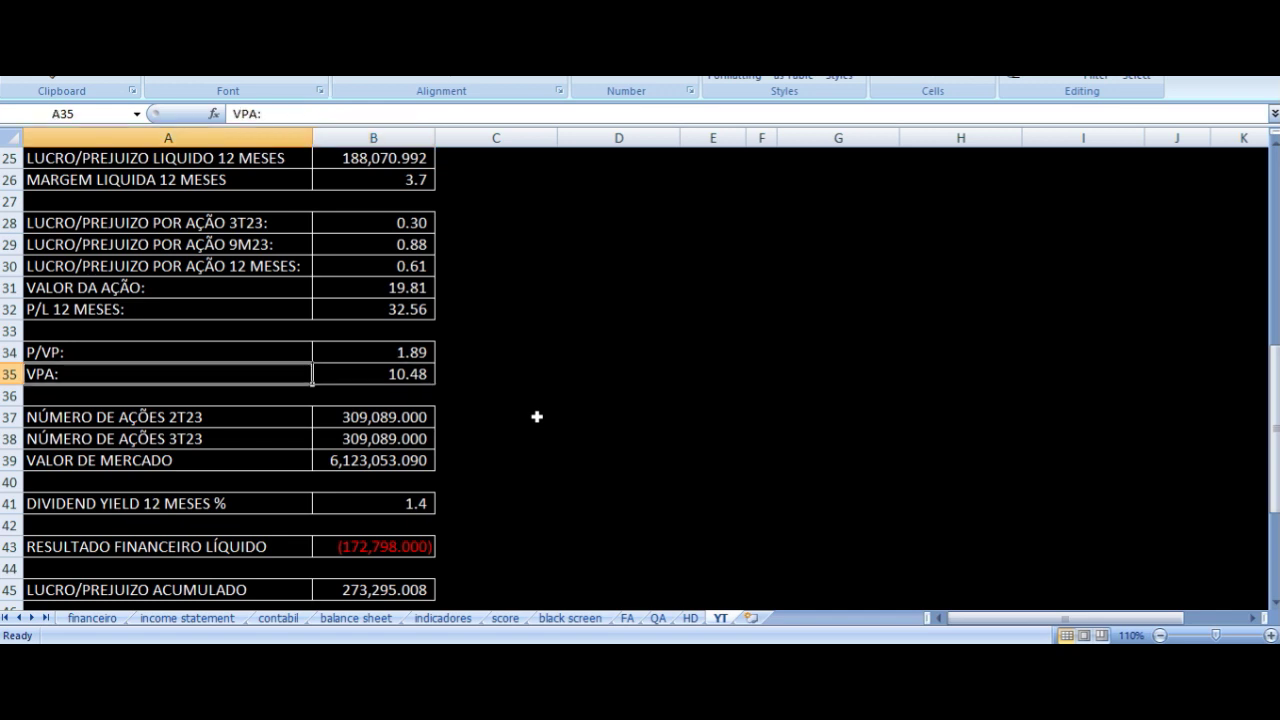
{"action": "key", "text": "Right"}
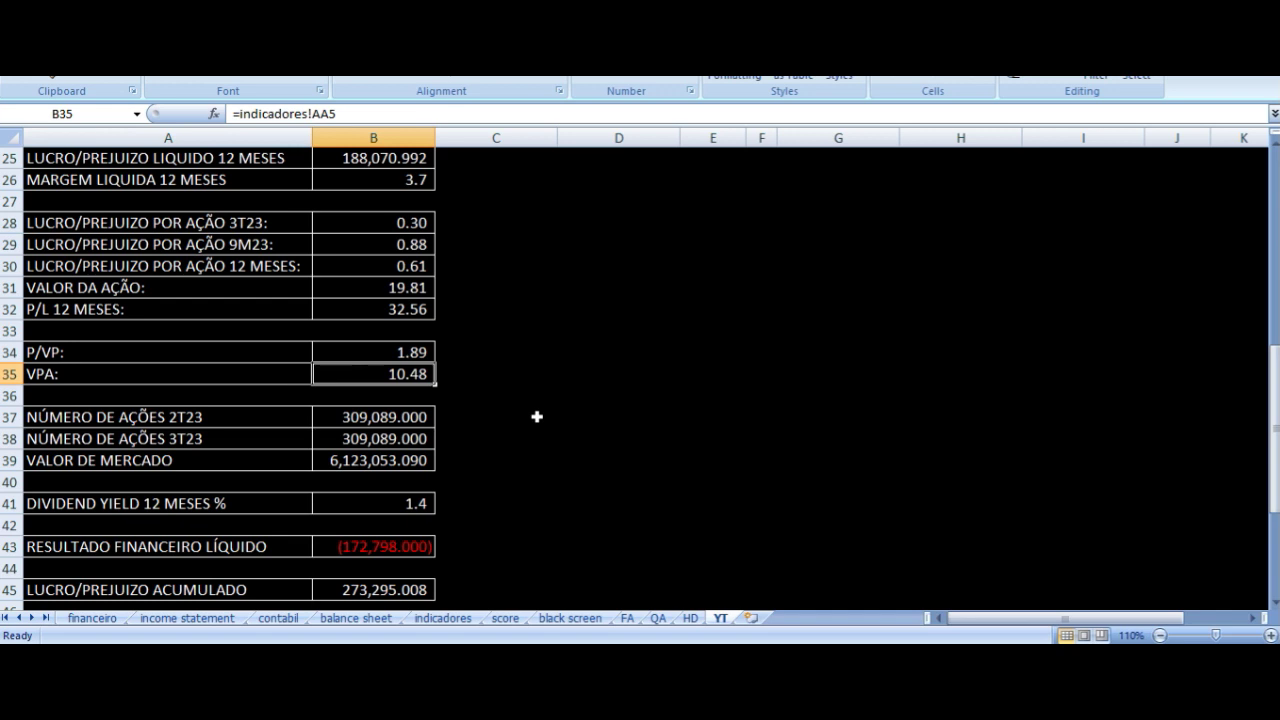
Step: Compare the VALOR DA AÇÃO value in B31 with the VPA value in B35, ending on VPA
{"action": "key", "text": "Up"}
{"action": "key", "text": "Up"}
{"action": "key", "text": "Up"}
{"action": "key", "text": "Up"}
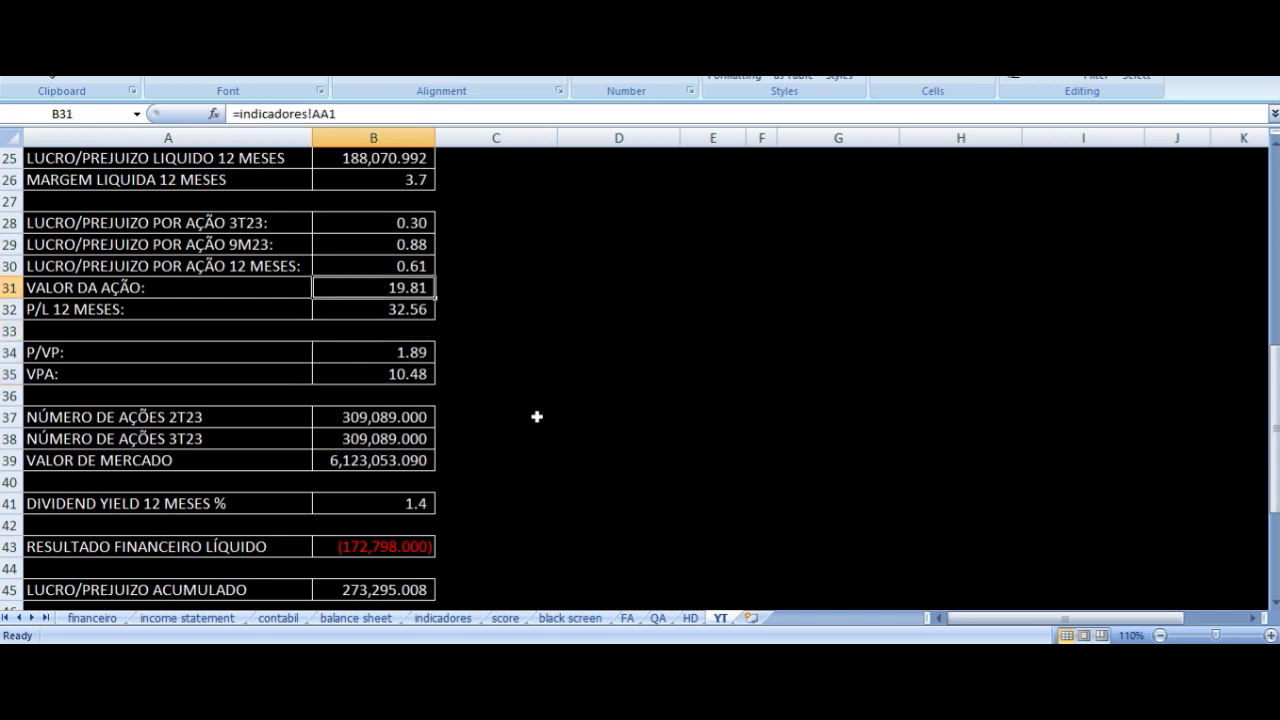
{"action": "key", "text": "Down"}
{"action": "key", "text": "Down"}
{"action": "key", "text": "Down"}
{"action": "key", "text": "Down"}
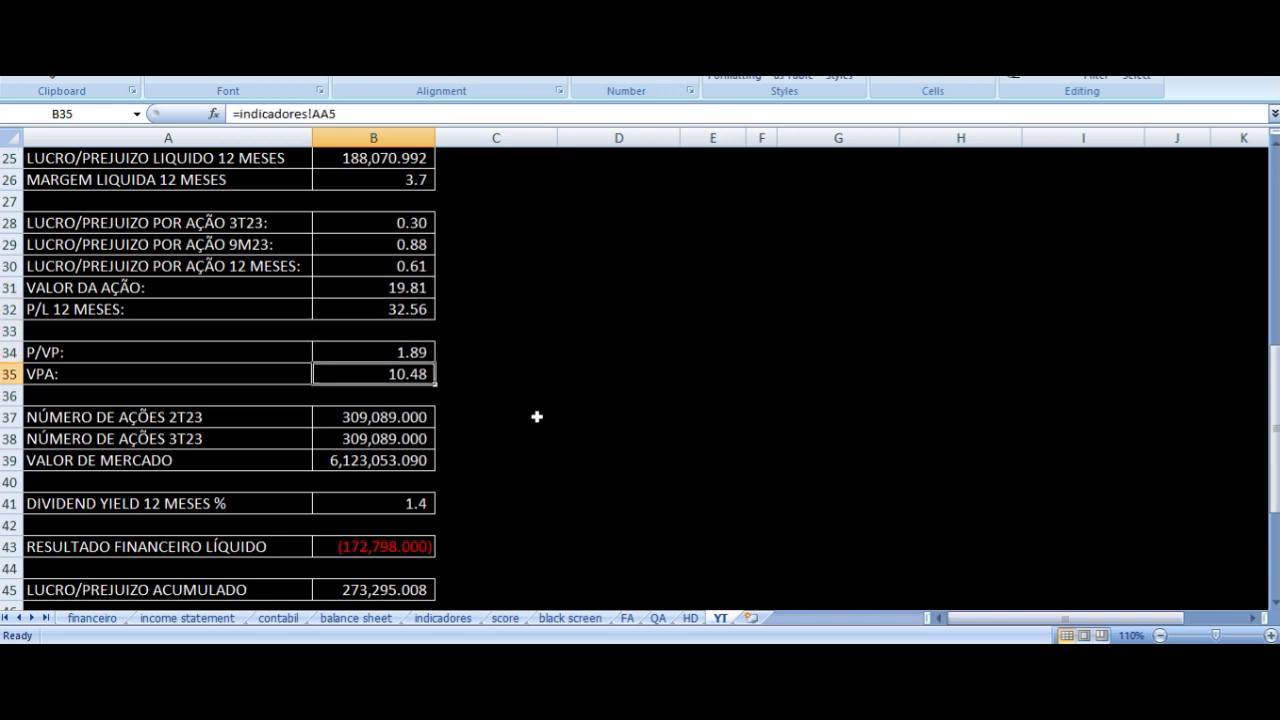
Step: Go back over the VPA and P/VP values and up to the P/L 12 MESES value in B32
{"action": "key", "text": "Left"}
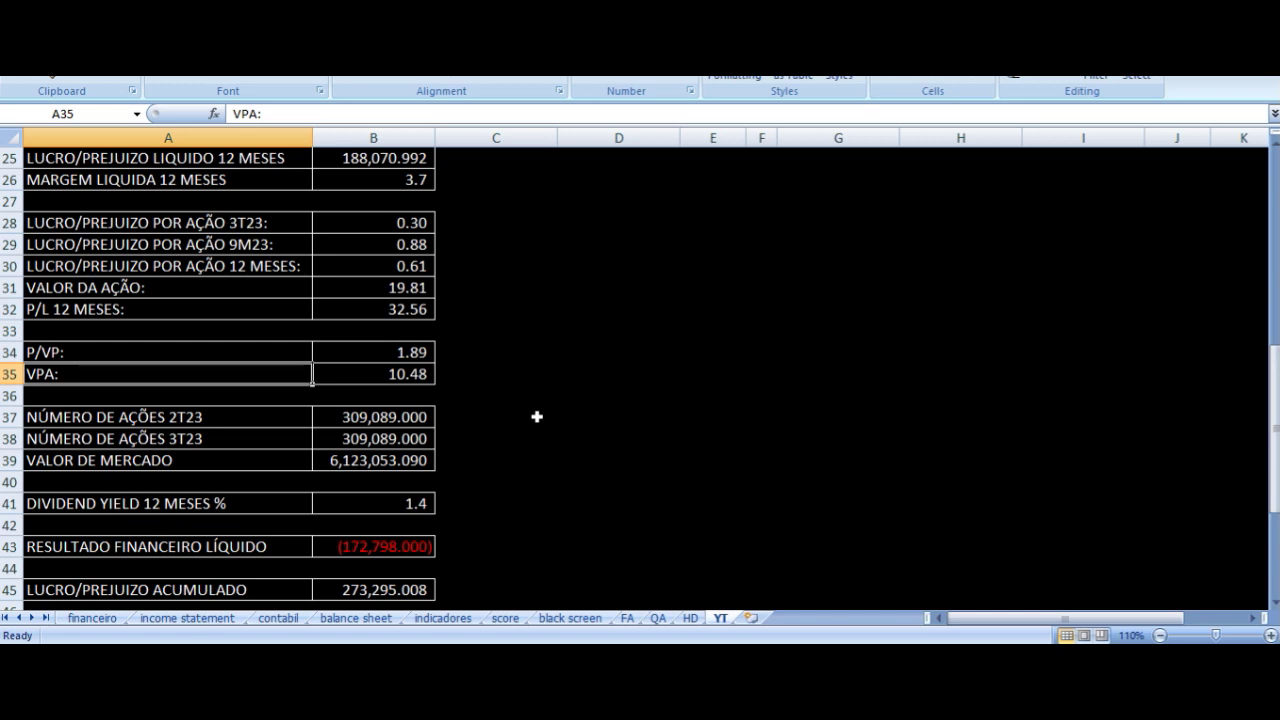
{"action": "key", "text": "Right"}
{"action": "key", "text": "Up"}
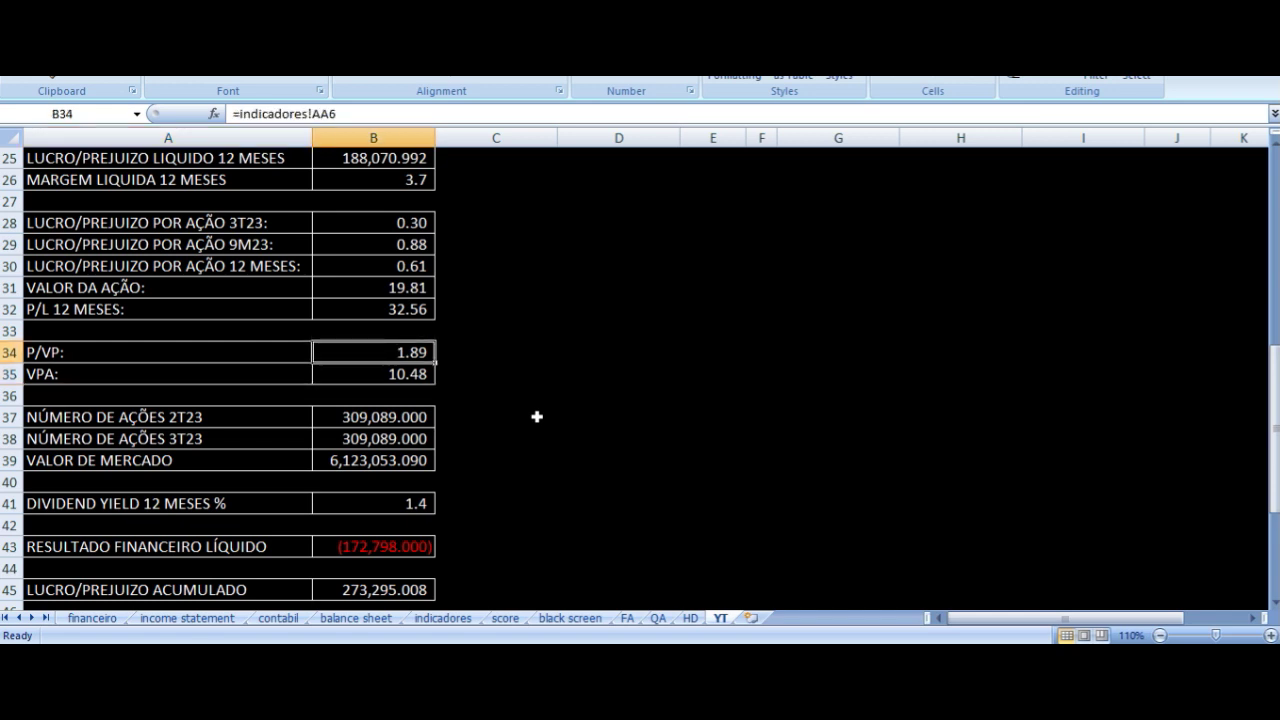
{"action": "key", "text": "Up"}
{"action": "key", "text": "Up"}
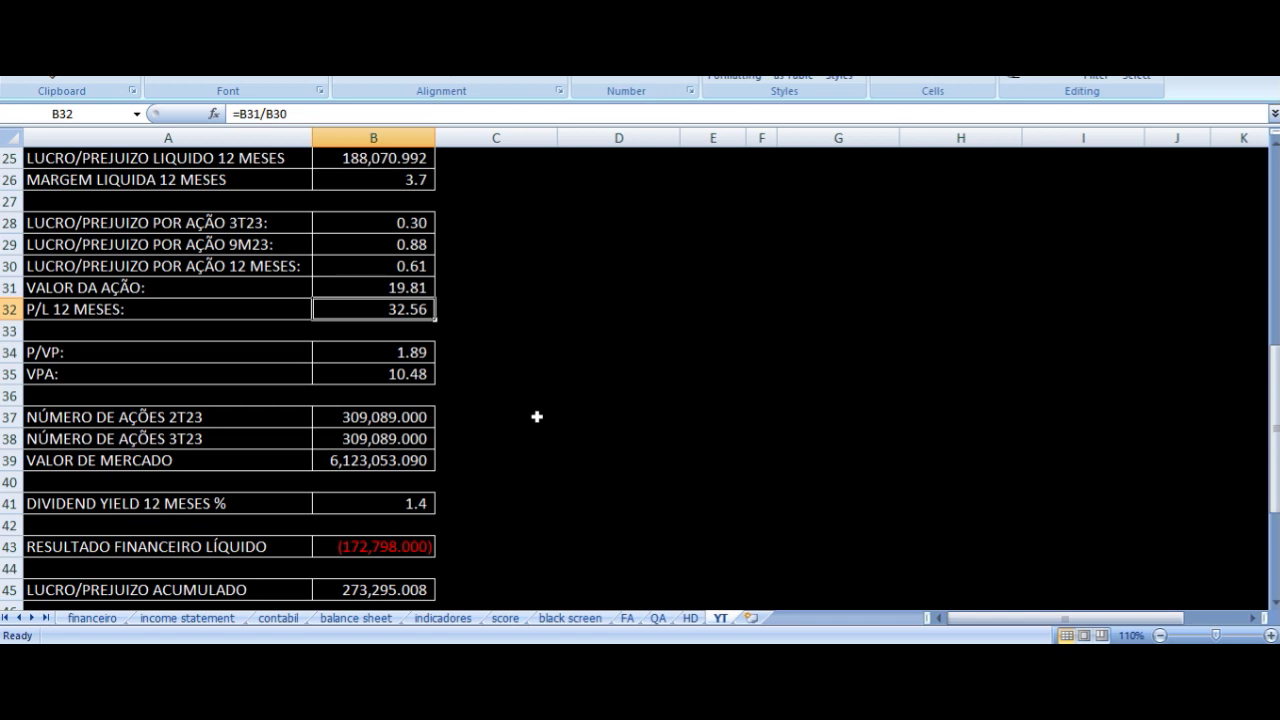
Step: Review NÚMERO DE AÇÕES for 2T23 and 3T23 and VALOR DE MERCADO in rows 37 to 39
{"action": "left_click", "coordinate": [266, 417]}
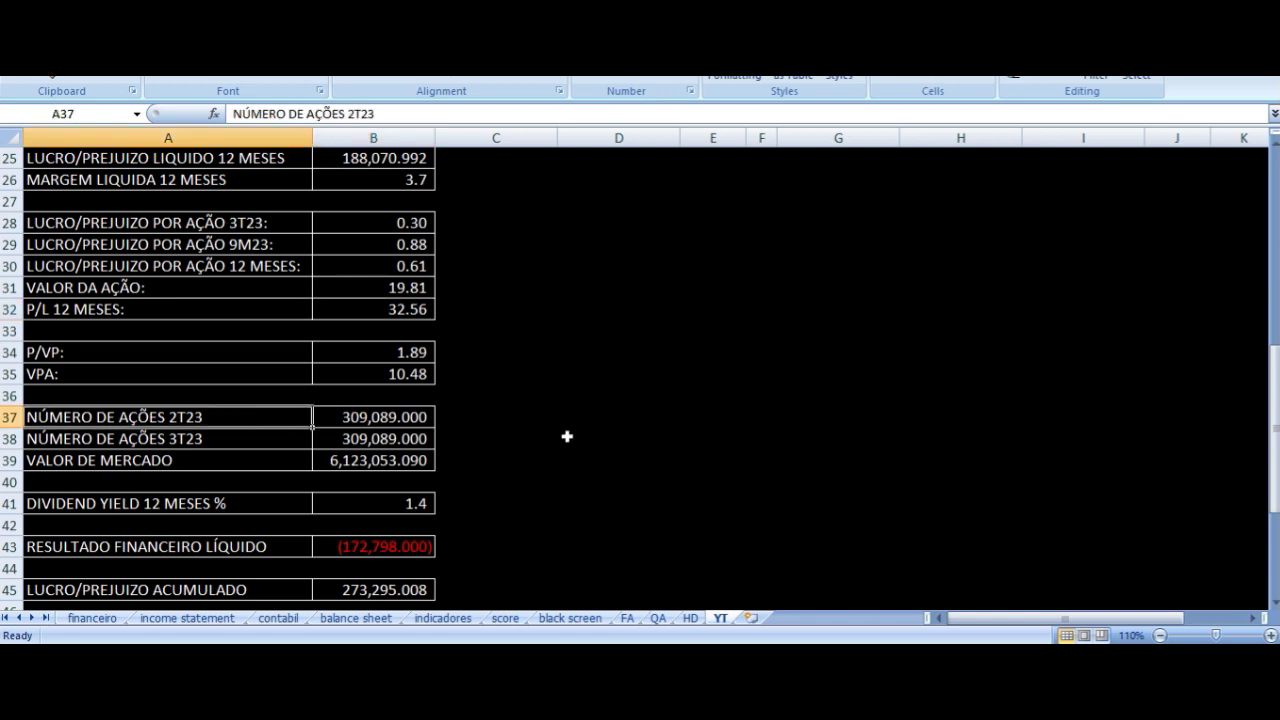
{"action": "key", "text": "Right"}
{"action": "key", "text": "Down"}
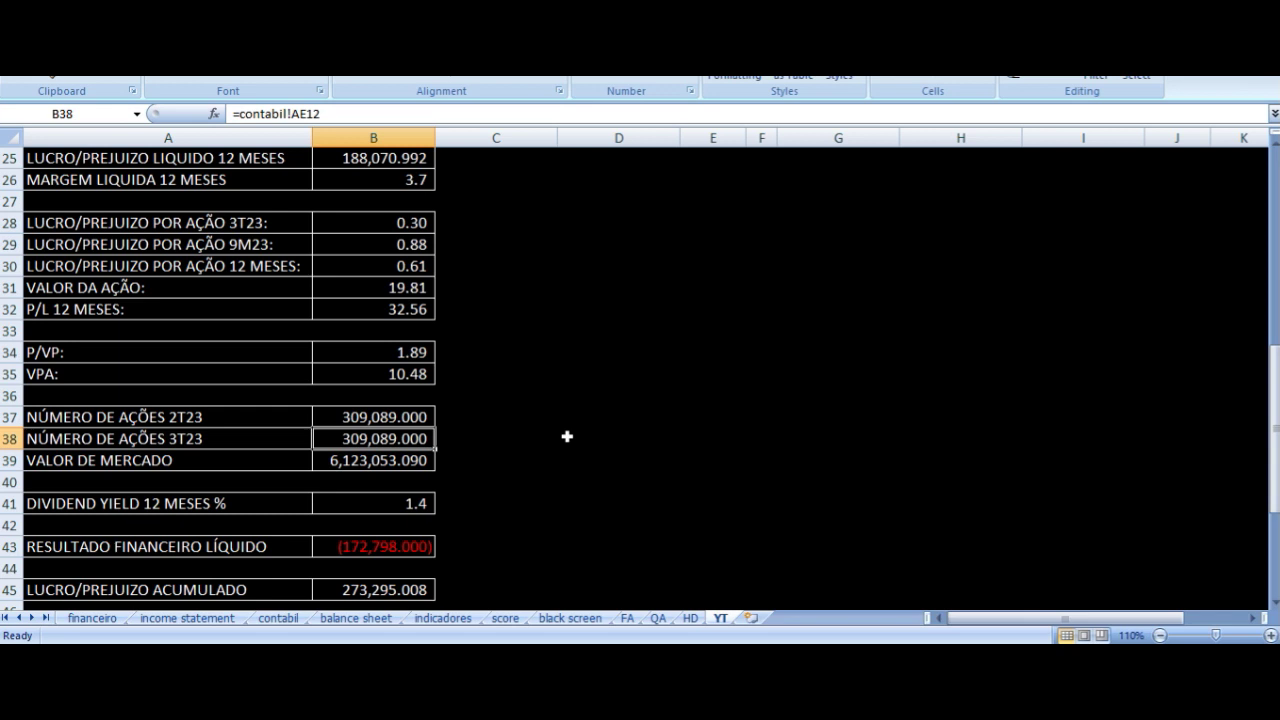
{"action": "key", "text": "Left"}
{"action": "key", "text": "Right"}
{"action": "key", "text": "Down"}
{"action": "key", "text": "Left"}
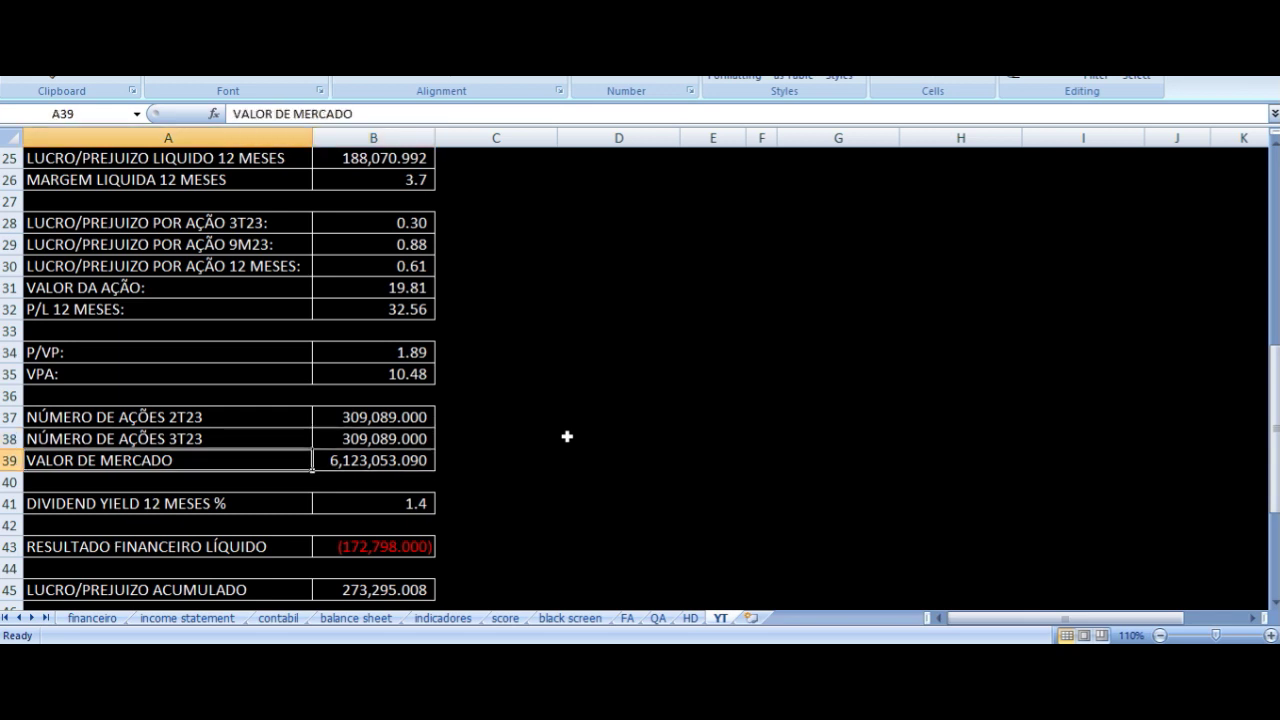
{"action": "key", "text": "Right"}
Step: Review DIVIDEND YIELD 12 MESES % in row 41 and RESULTADO FINANCEIRO LÍQUIDO in row 43
{"action": "scroll", "coordinate": [569, 410], "scroll_direction": "down", "scroll_amount": 3}
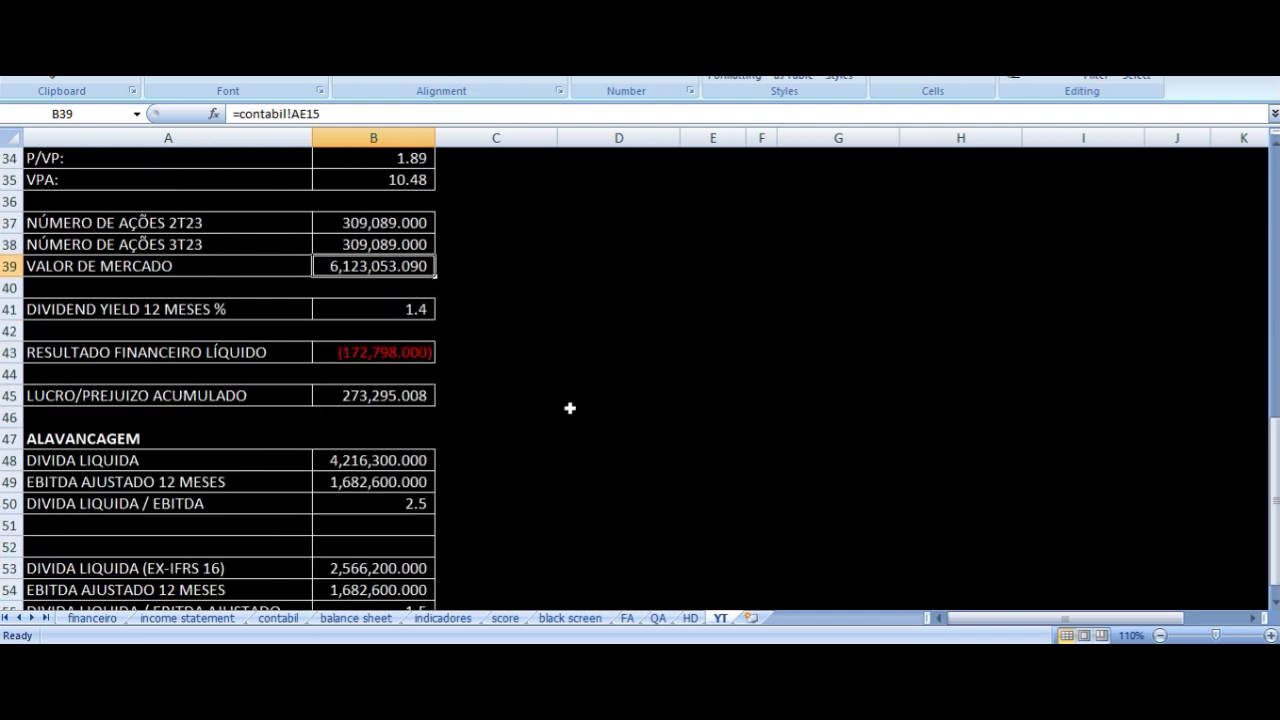
{"action": "left_click", "coordinate": [383, 316]}
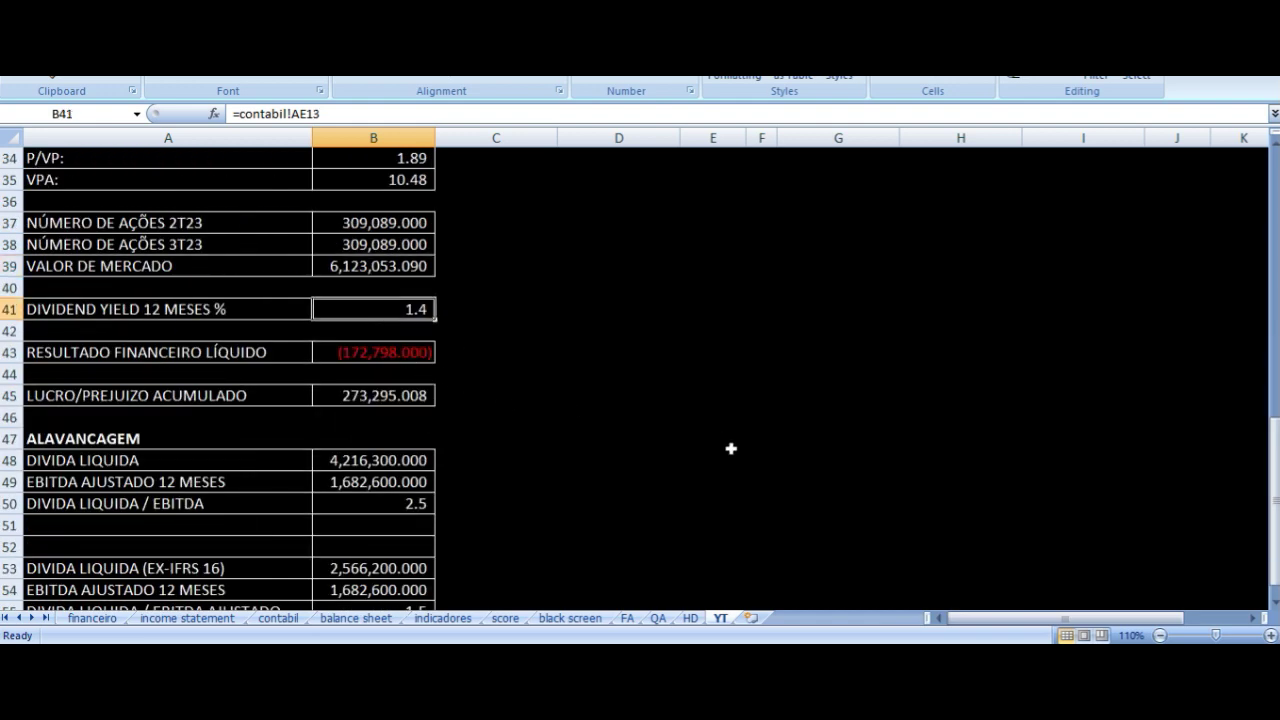
{"action": "key", "text": "Left"}
{"action": "key", "text": "Down"}
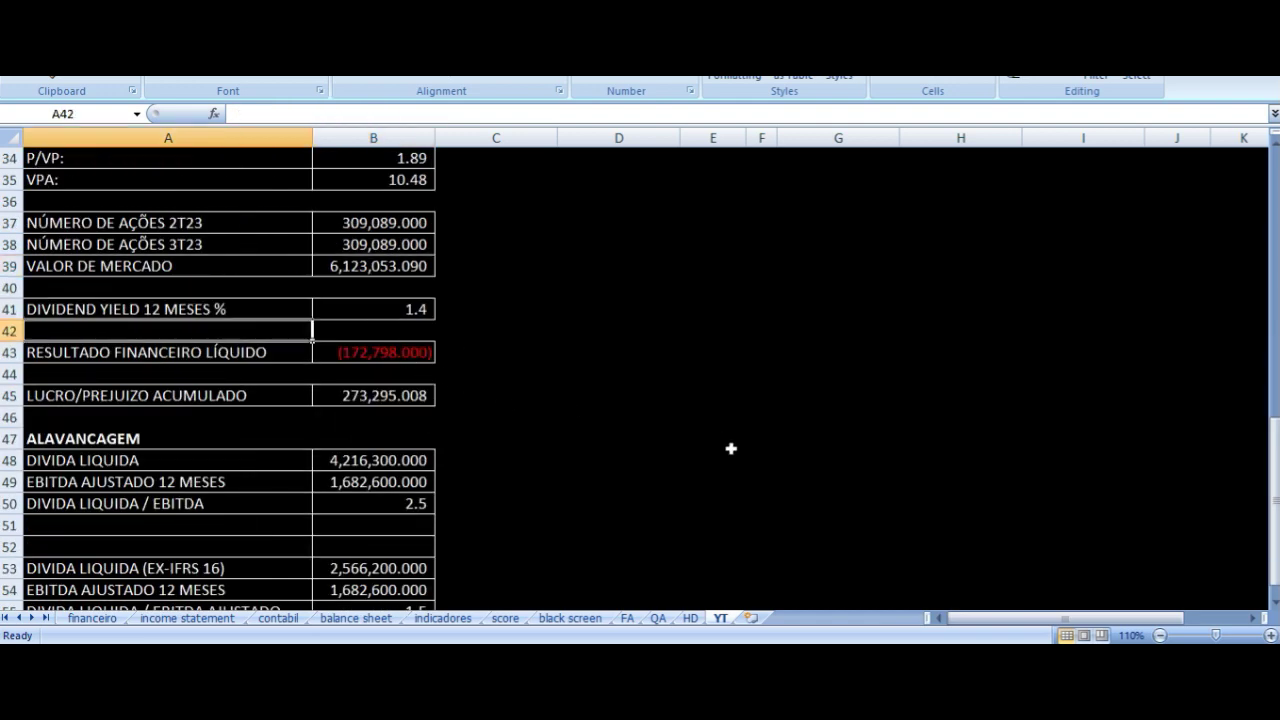
{"action": "key", "text": "Down"}
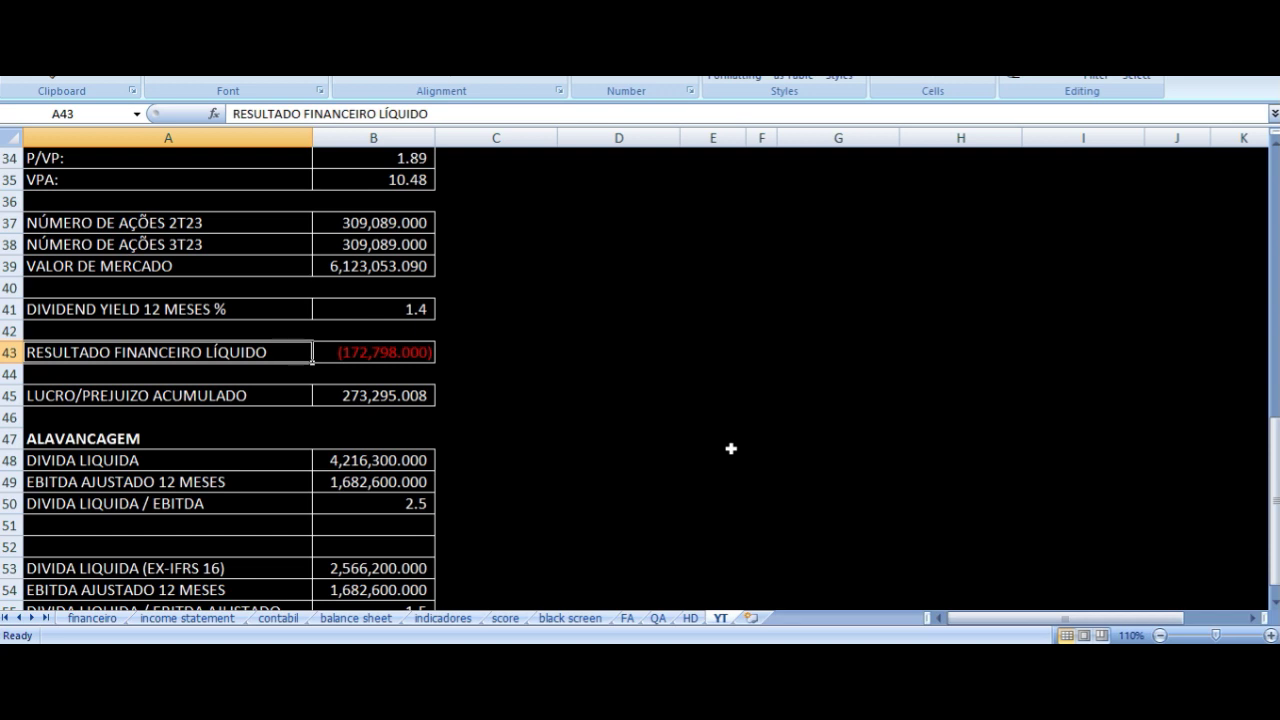
{"action": "key", "text": "Right"}
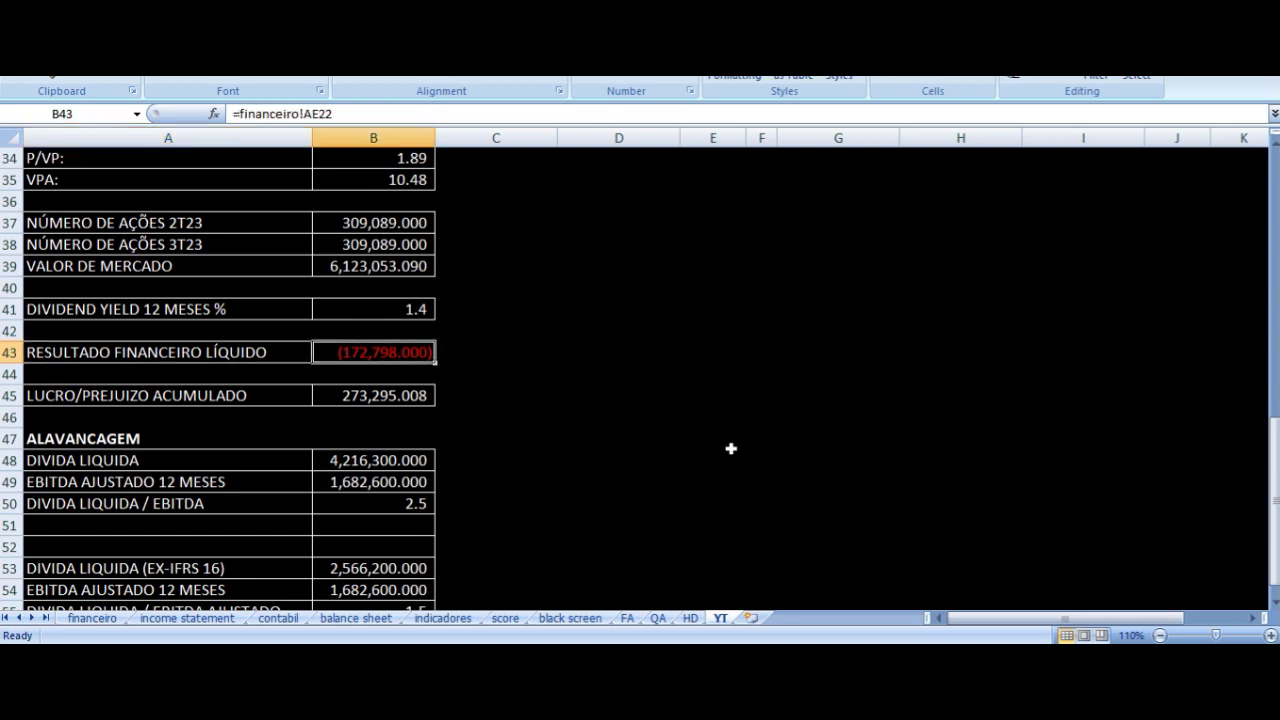
Step: Review LUCRO/PREJUIZO ACUMULADO in row 45, ending on its value cell
{"action": "key", "text": "Down"}
{"action": "key", "text": "Down"}
{"action": "key", "text": "Left"}
{"action": "key", "text": "Right"}
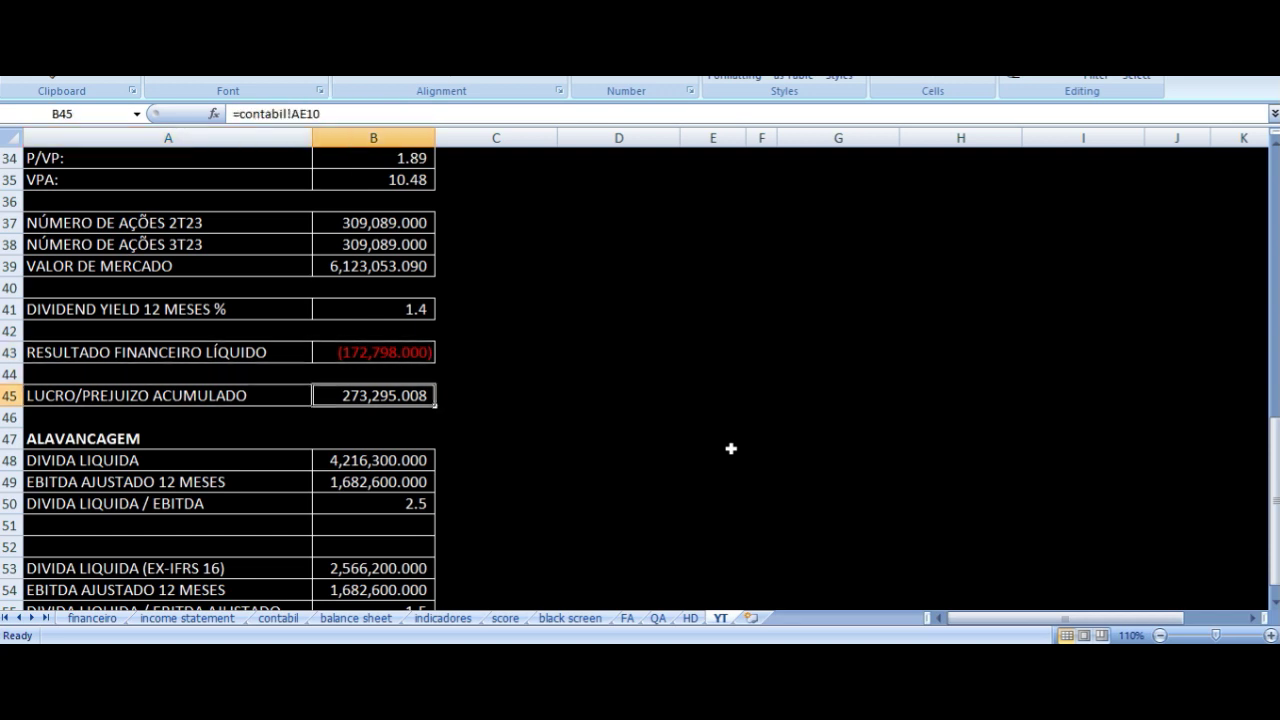
Step: Examine DIVIDA LIQUIDA in row 48 under ALAVANCAGEM and check it against the highlighted Dívida líquida [a+b] line in the 3T23 report
{"action": "scroll", "coordinate": [535, 290], "scroll_direction": "down", "scroll_amount": 2}
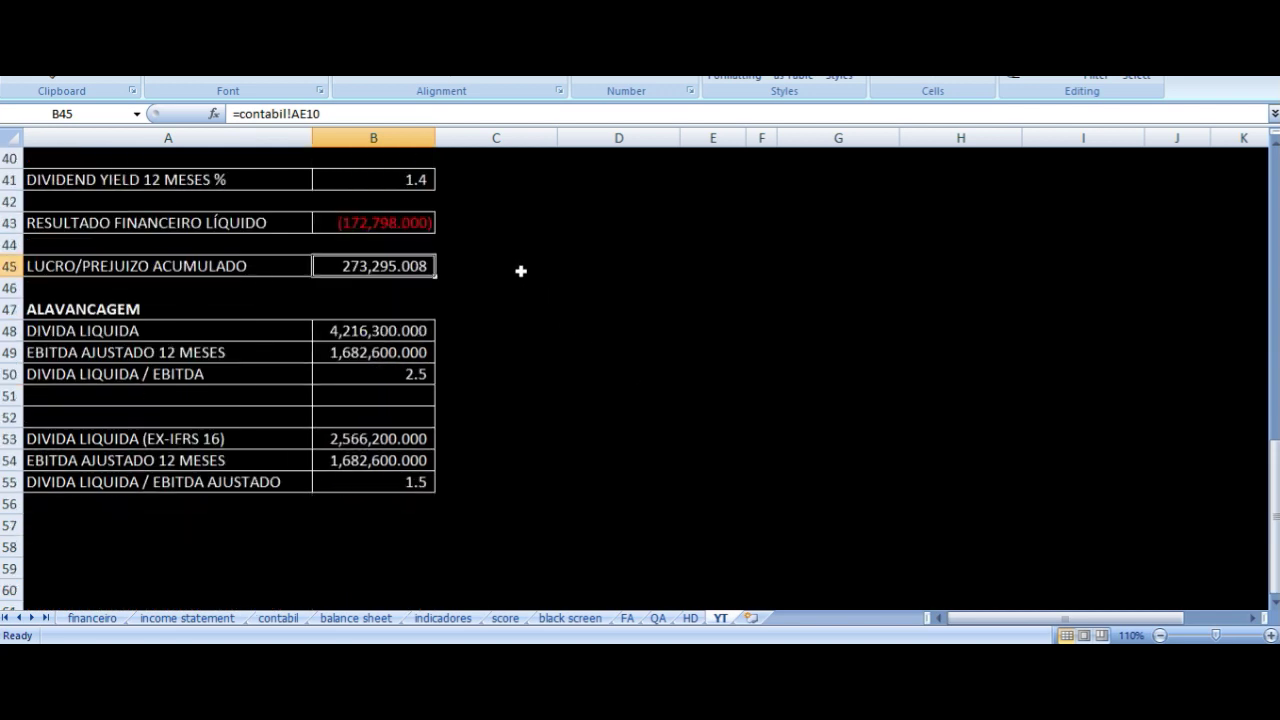
{"action": "key", "text": "Down"}
{"action": "key", "text": "Down"}
{"action": "key", "text": "Left"}
{"action": "key", "text": "Right"}
{"action": "key", "text": "Left"}
{"action": "key", "text": "Down"}
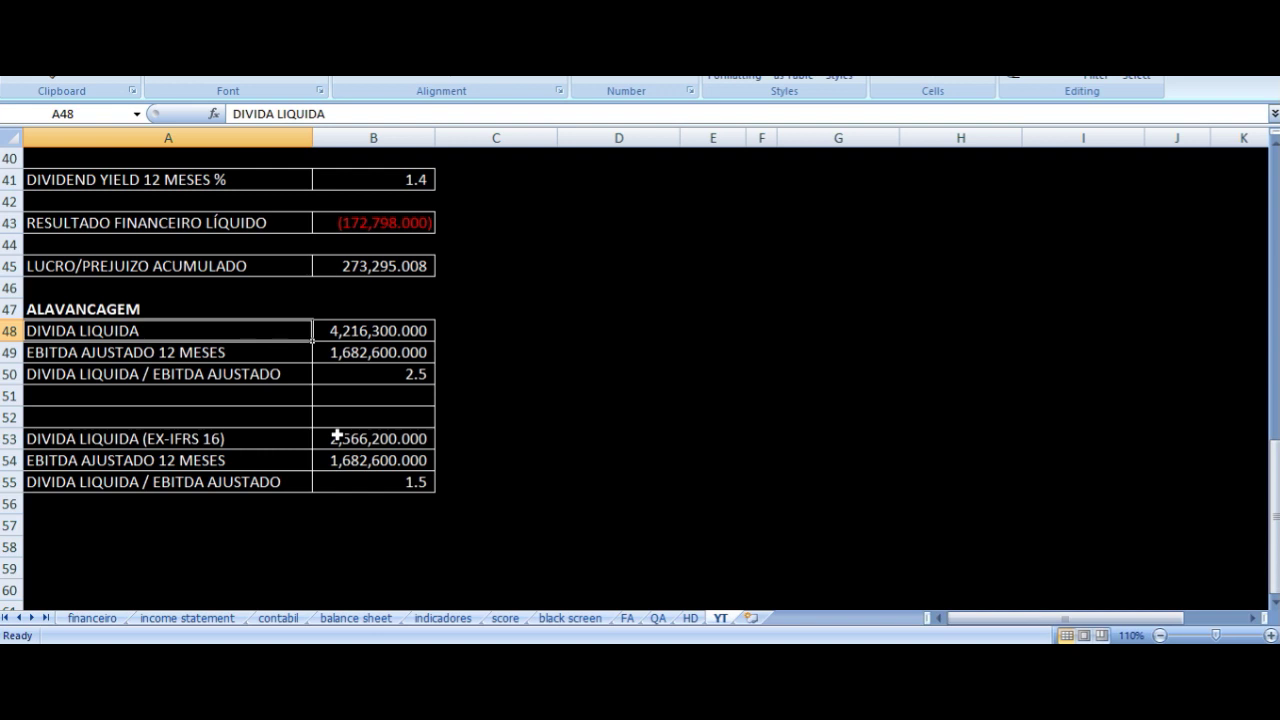
{"action": "key", "text": "Right"}
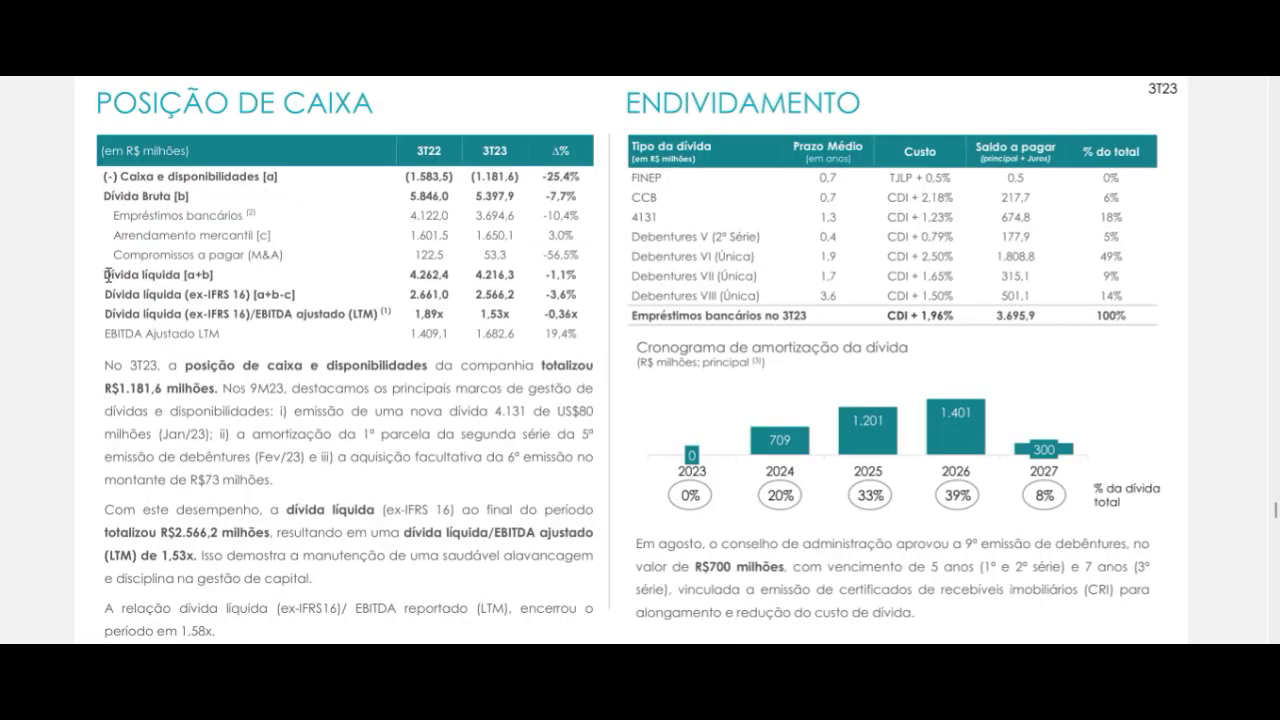
{"action": "left_click_drag", "start_coordinate": [104, 274], "coordinate": [518, 279]}
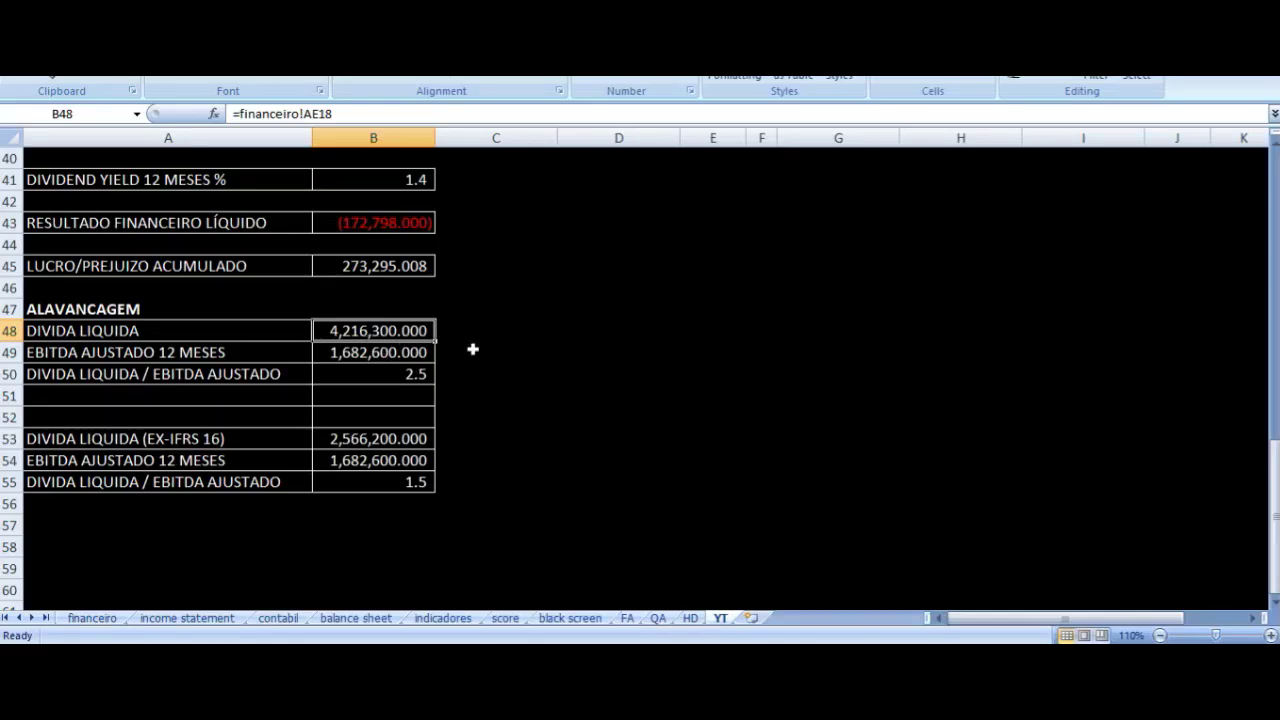
Step: Review EBITDA AJUSTADO 12 MESES in row 49 and the DIVIDA LIQUIDA / EBITDA AJUSTADO ratio in row 50
{"action": "key", "text": "Down"}
{"action": "key", "text": "Left"}
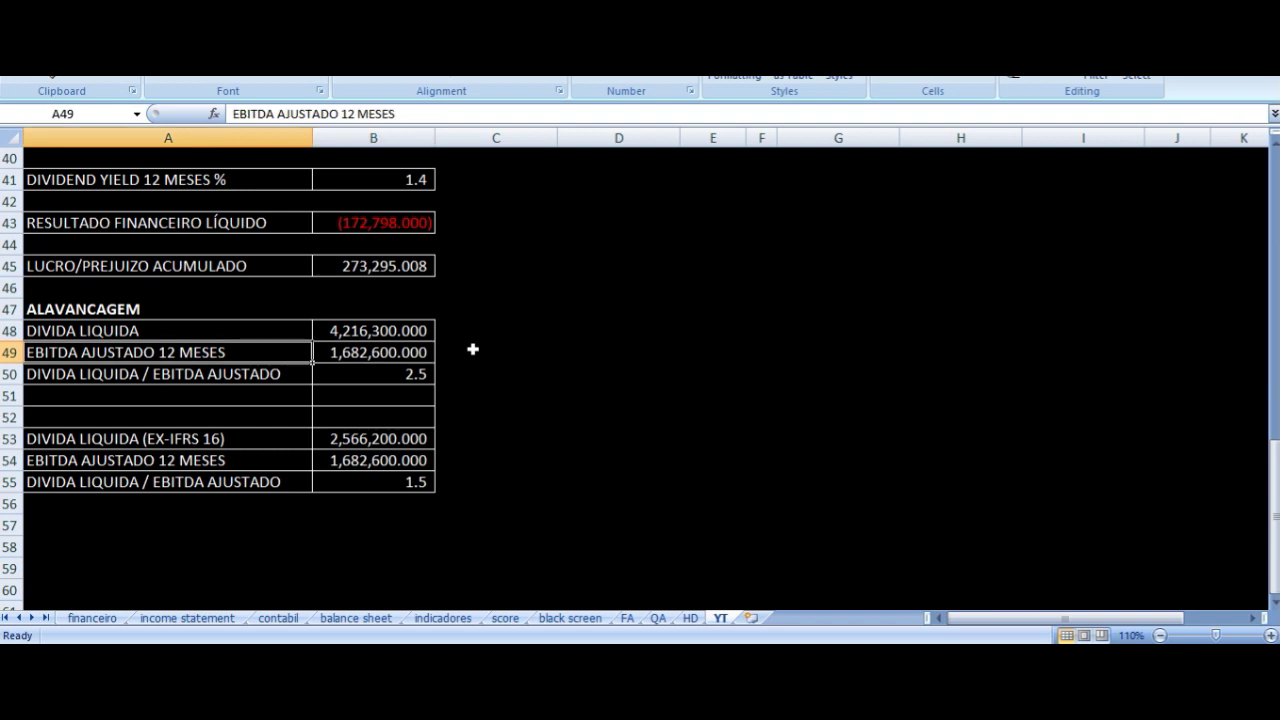
{"action": "key", "text": "Right"}
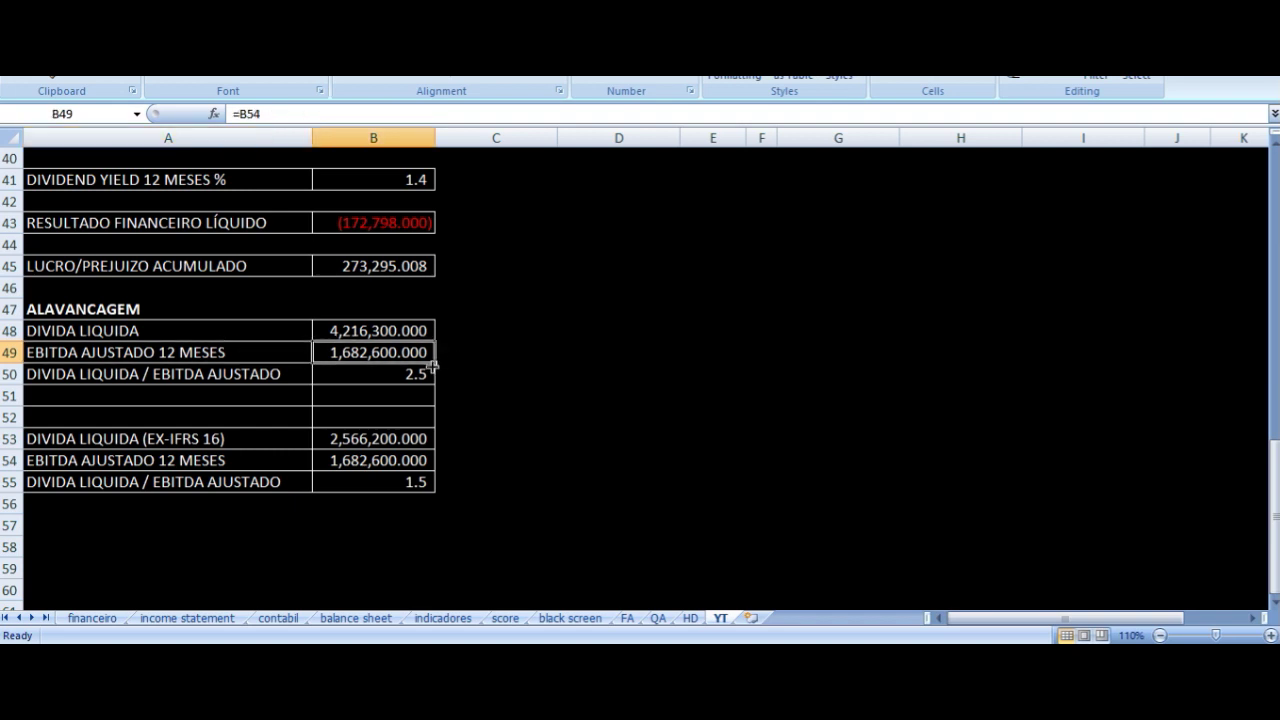
{"action": "left_click", "coordinate": [383, 377]}
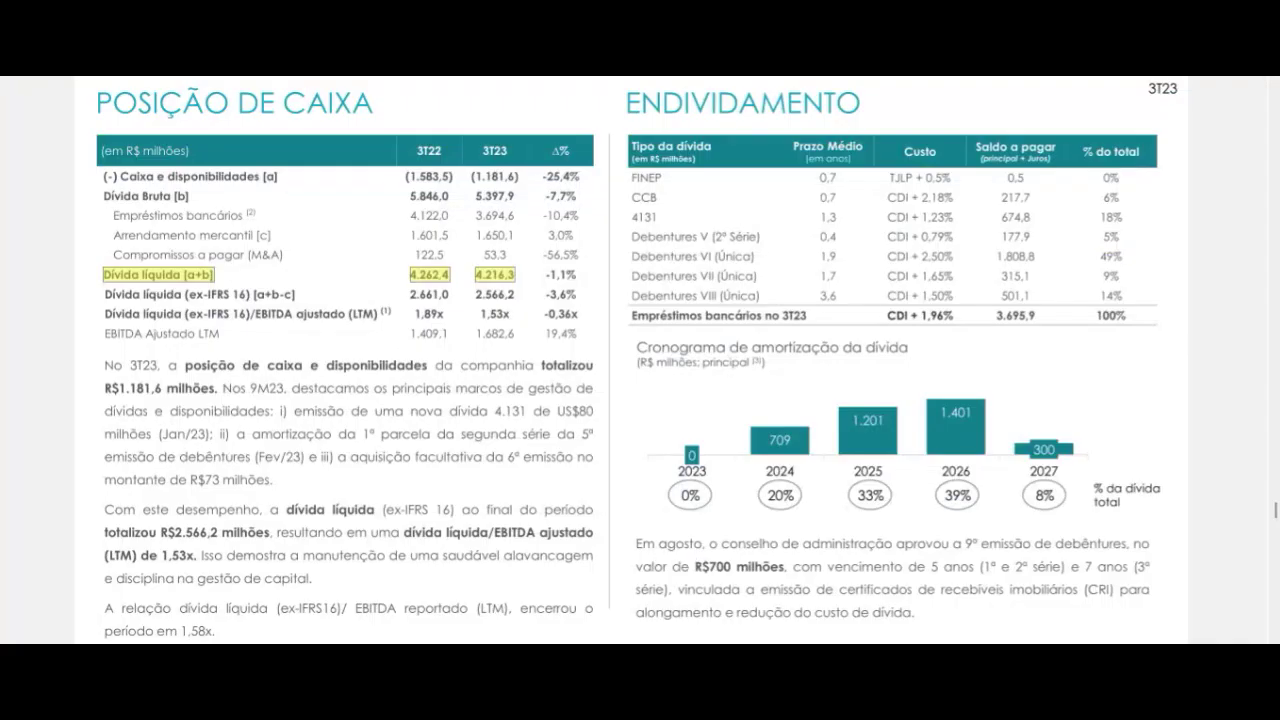
Step: Examine the Dívida líquida (ex-IFRS 16) line in the 3T23 report, with its Arrendamento mercantil entry and footnote (1) on IFRS-16
{"action": "left_click_drag", "start_coordinate": [121, 295], "coordinate": [302, 296]}
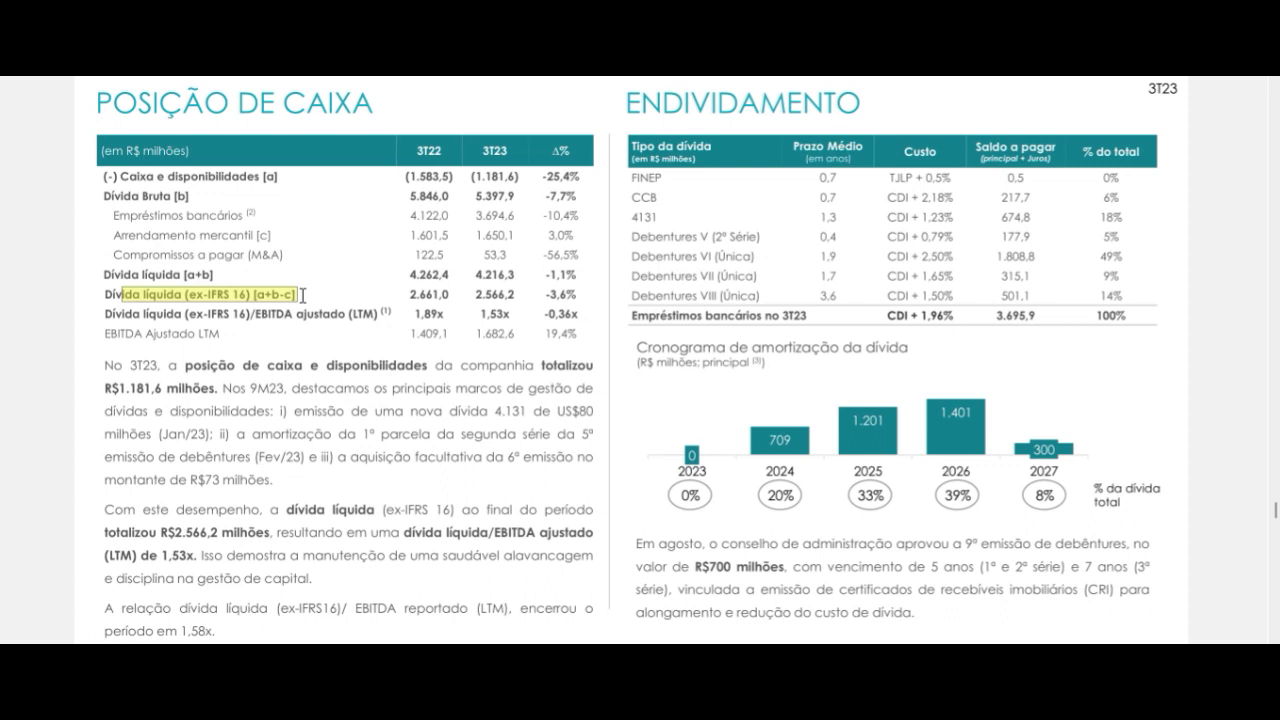
{"action": "left_click_drag", "start_coordinate": [116, 237], "coordinate": [286, 257]}
{"action": "scroll", "coordinate": [340, 383], "scroll_direction": "down", "scroll_amount": 3}
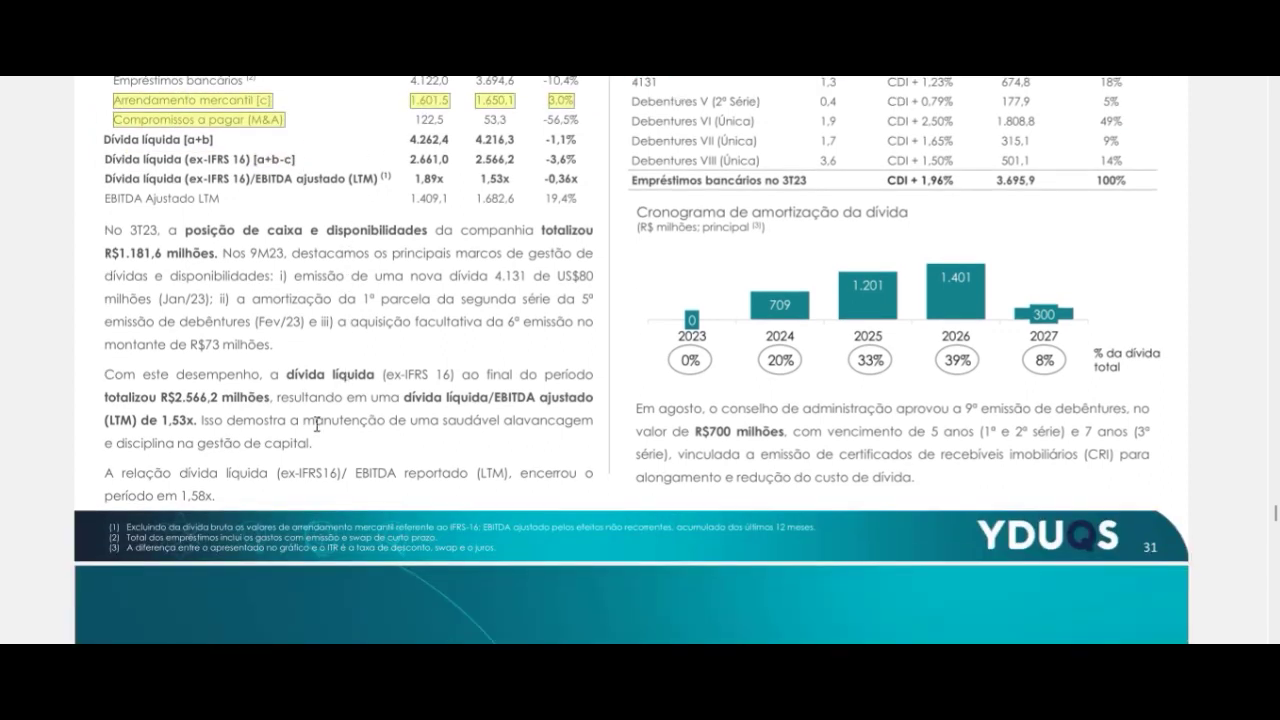
{"action": "left_click", "coordinate": [129, 528]}
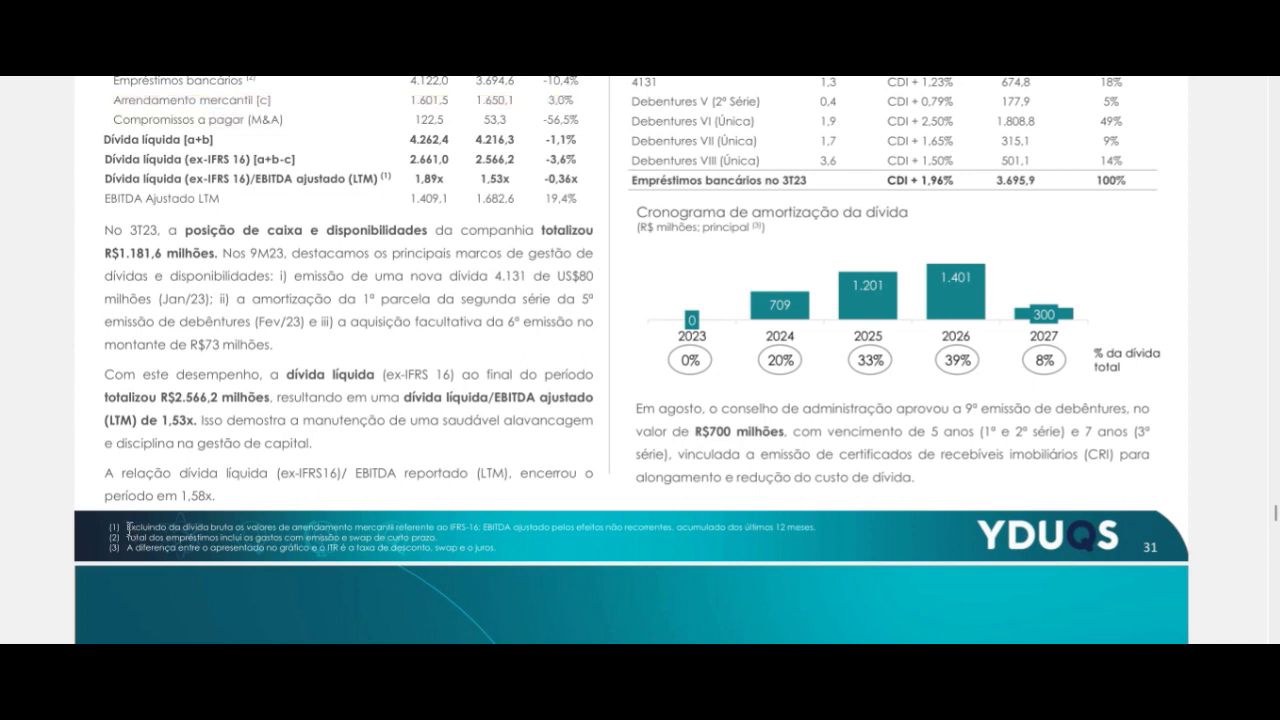
{"action": "left_click_drag", "start_coordinate": [129, 527], "coordinate": [478, 528]}
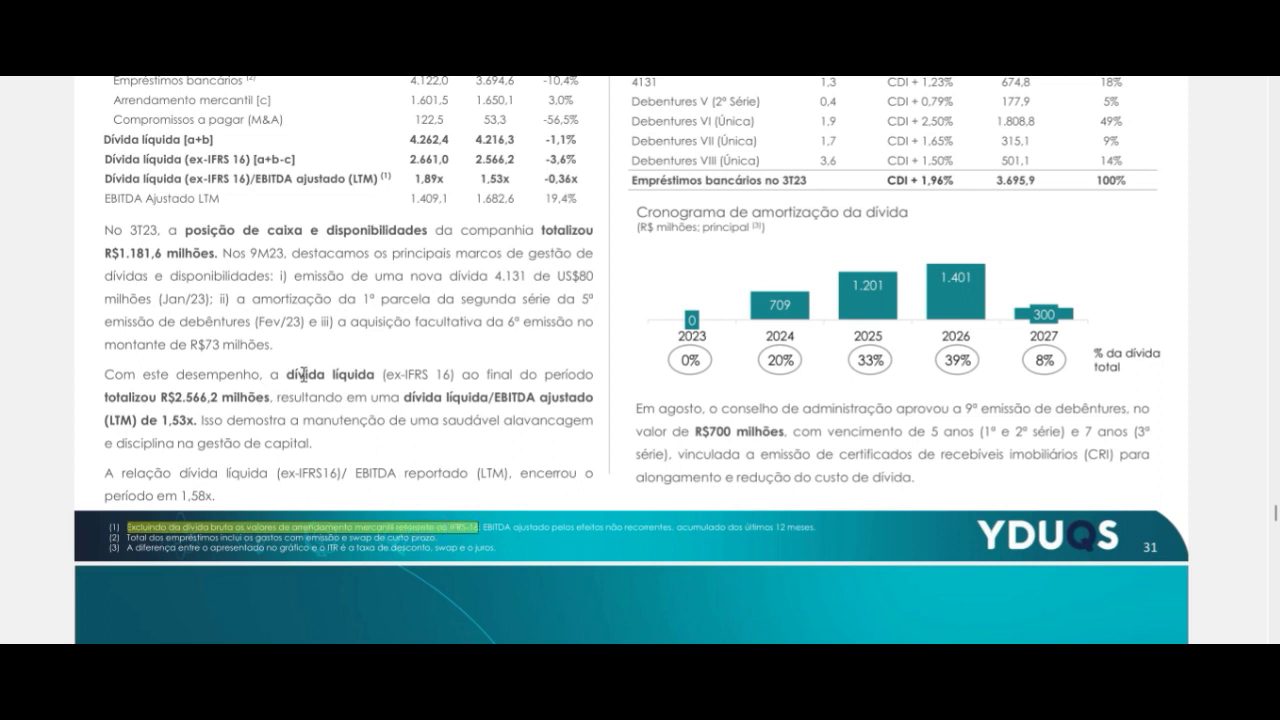
{"action": "scroll", "coordinate": [300, 377], "scroll_direction": "up", "scroll_amount": 3}
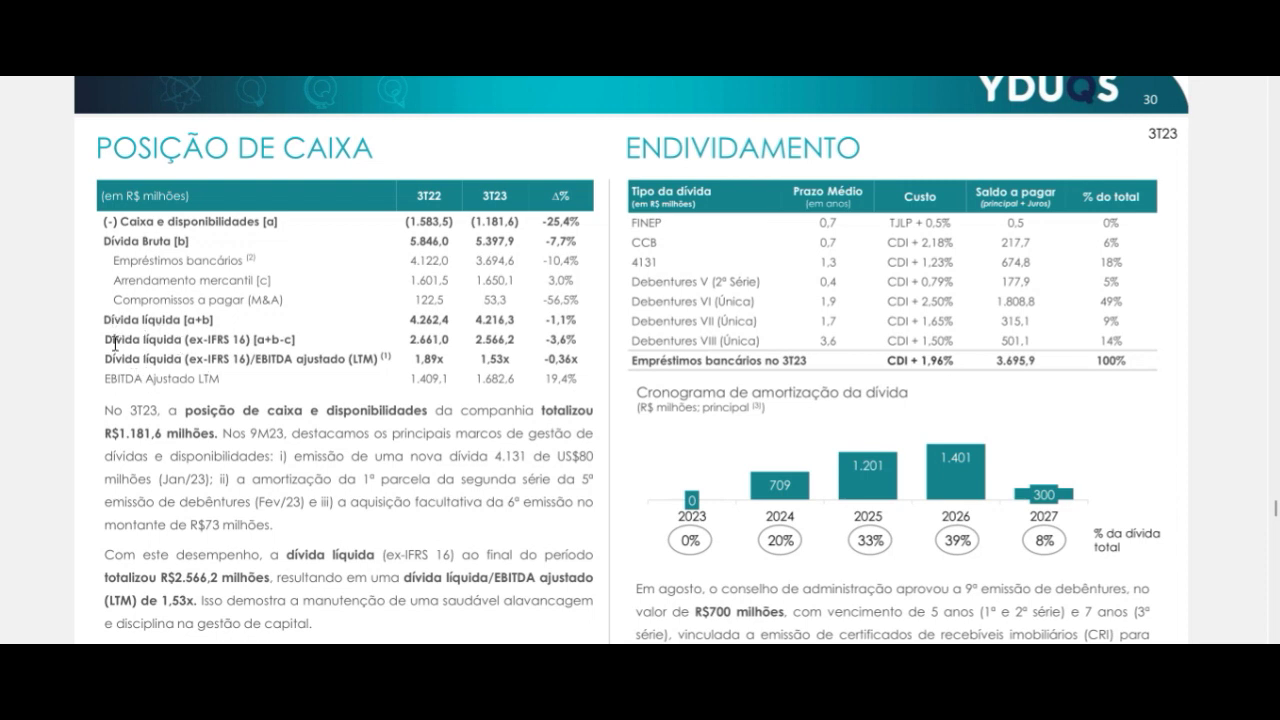
{"action": "left_click_drag", "start_coordinate": [105, 340], "coordinate": [517, 345]}
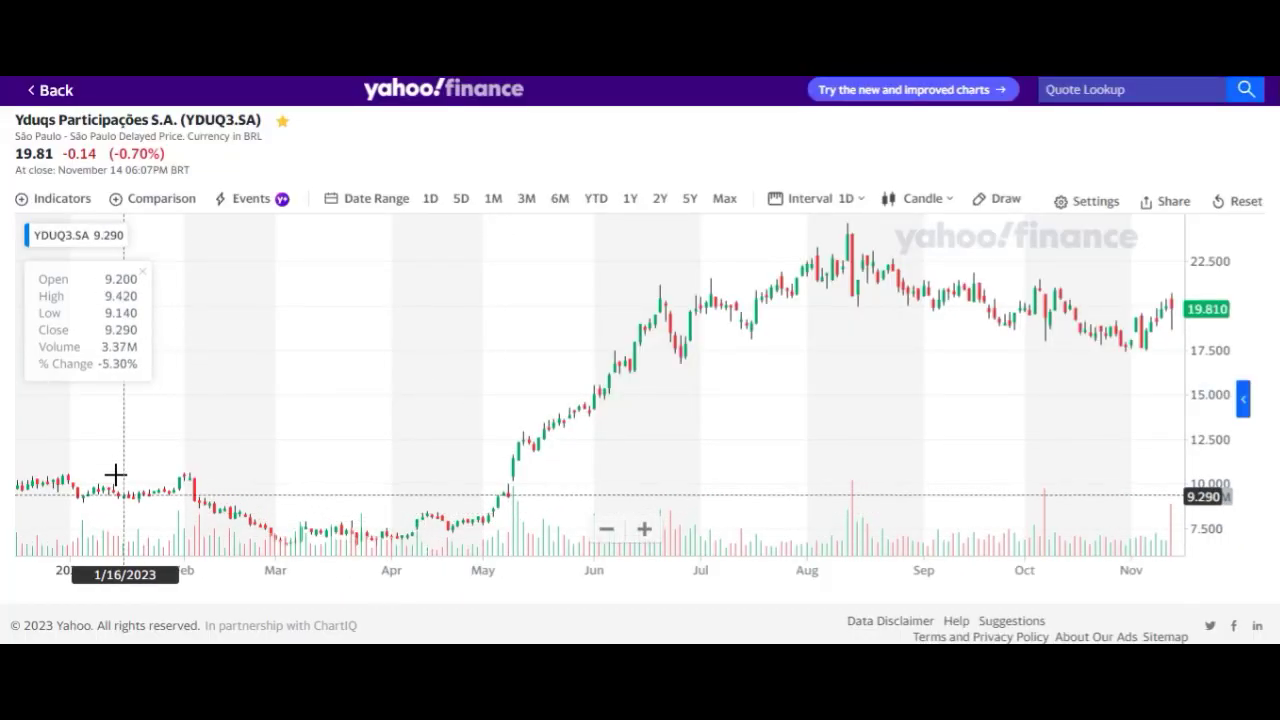
Step: Switch to the YDUQ3.SA chart on Yahoo Finance, set the interval to 1 month and examine the multi-year price history
{"action": "scroll", "coordinate": [360, 400], "scroll_direction": "down", "scroll_amount": 10}
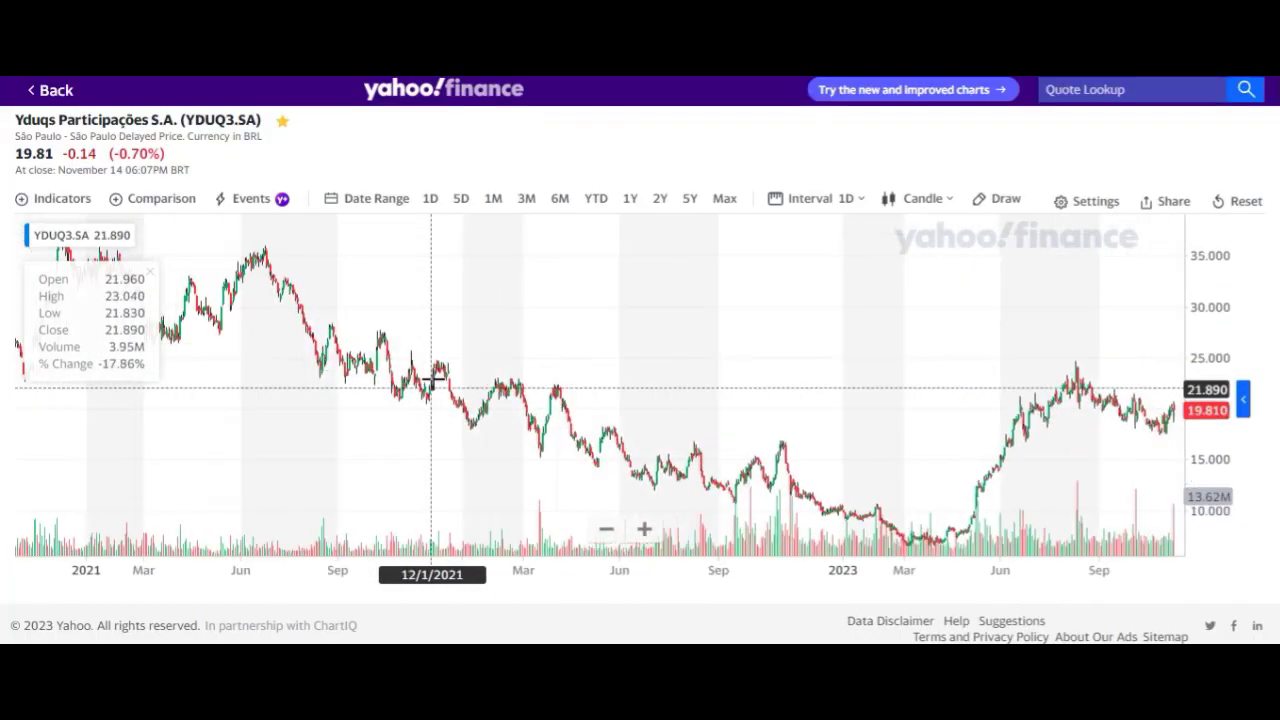
{"action": "left_click", "coordinate": [815, 200]}
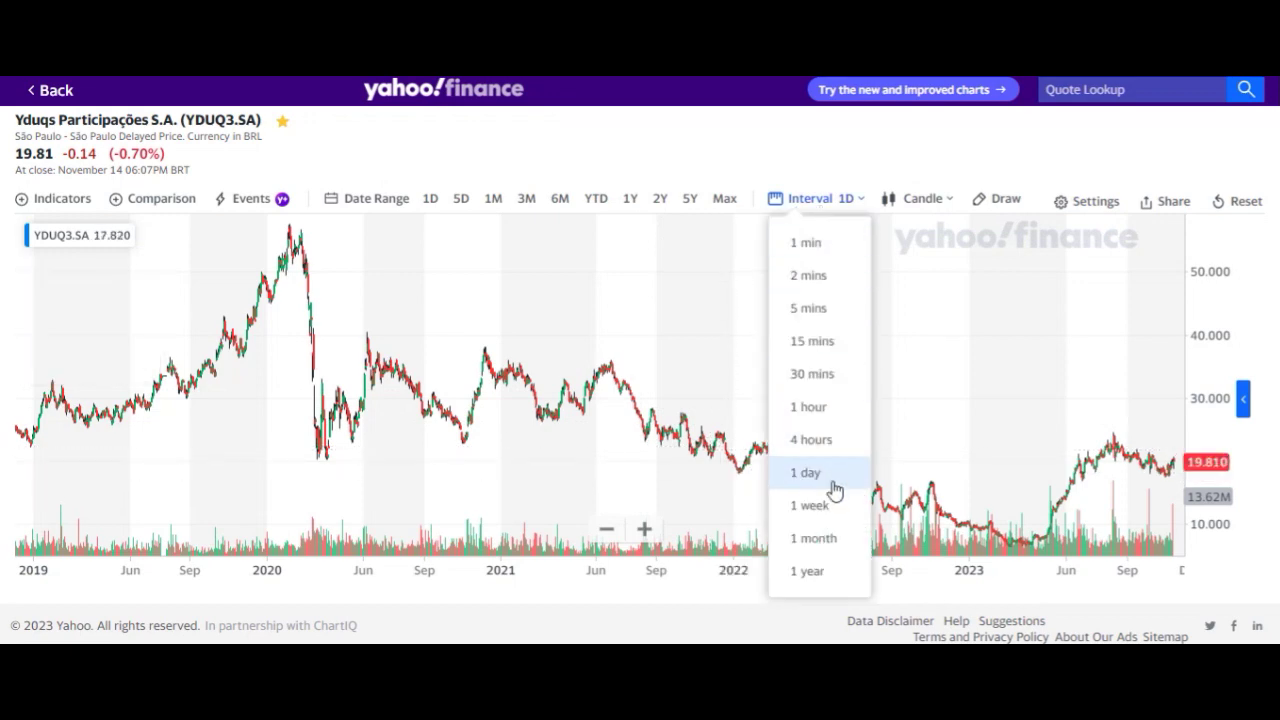
{"action": "left_click", "coordinate": [828, 540]}
{"action": "scroll", "coordinate": [766, 374], "scroll_direction": "up", "scroll_amount": 4}
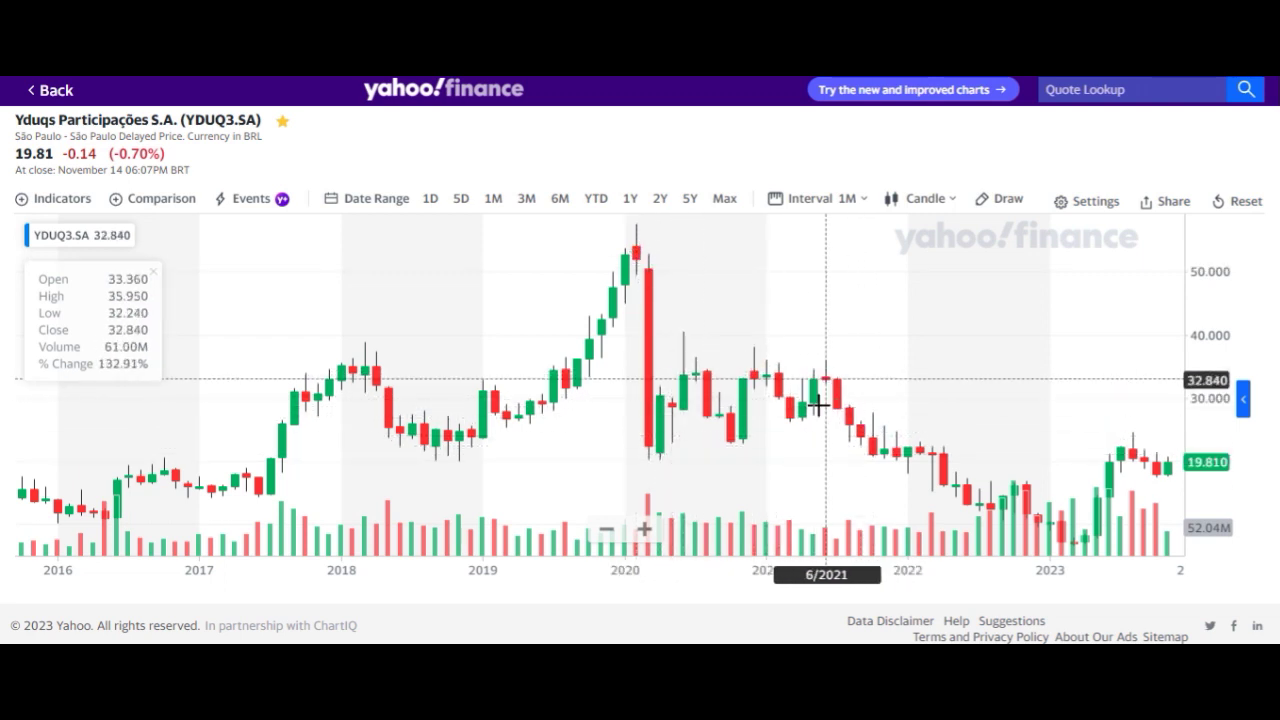
{"action": "scroll", "coordinate": [893, 415], "scroll_direction": "up", "scroll_amount": 3}
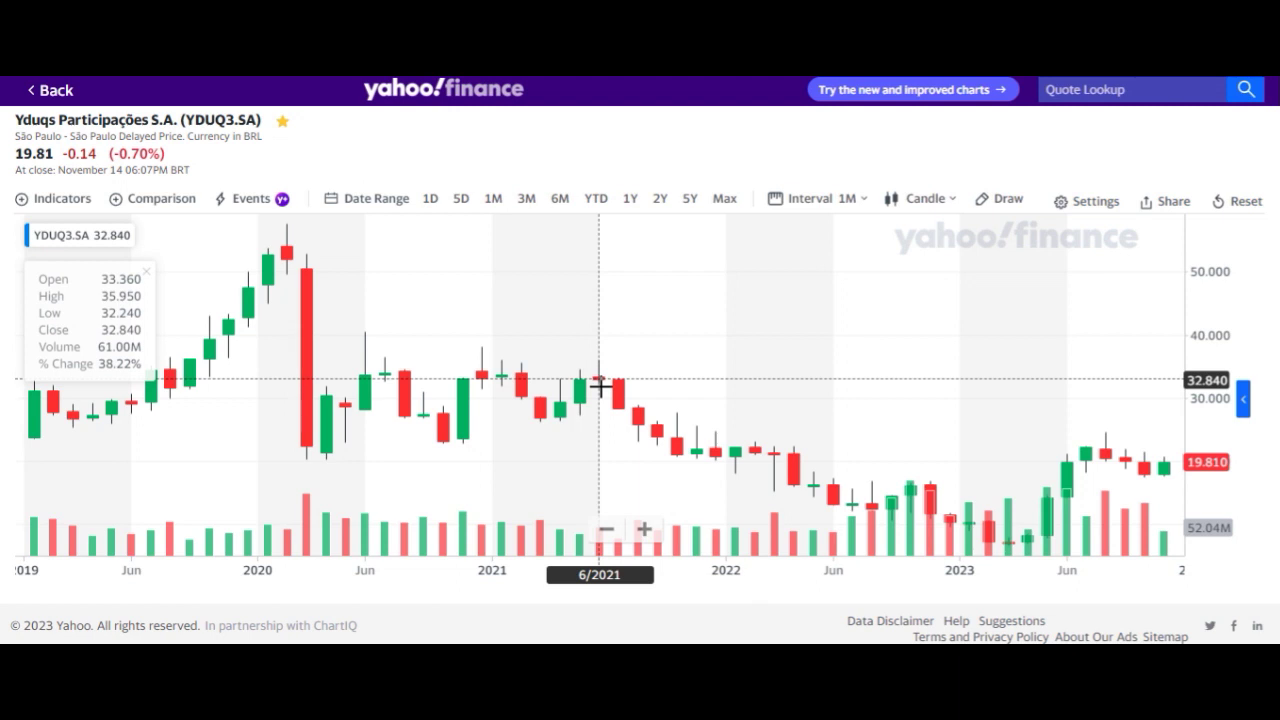
{"action": "scroll", "coordinate": [600, 385], "scroll_direction": "down", "scroll_amount": 10}
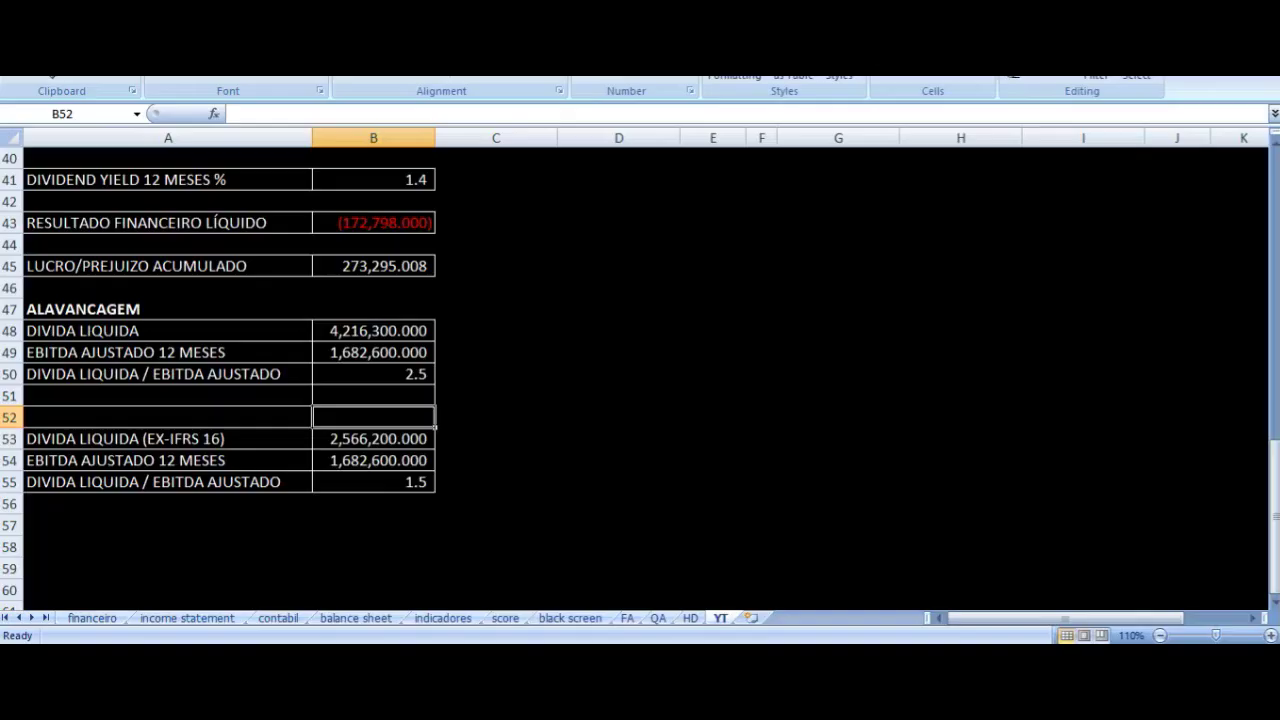
Step: Open the HD sheet and bring up the ANOS table at row 50, starting from the 2013 column
{"action": "left_click", "coordinate": [691, 619]}
{"action": "left_click", "coordinate": [511, 268]}
{"action": "scroll", "coordinate": [571, 337], "scroll_direction": "down", "scroll_amount": 14}
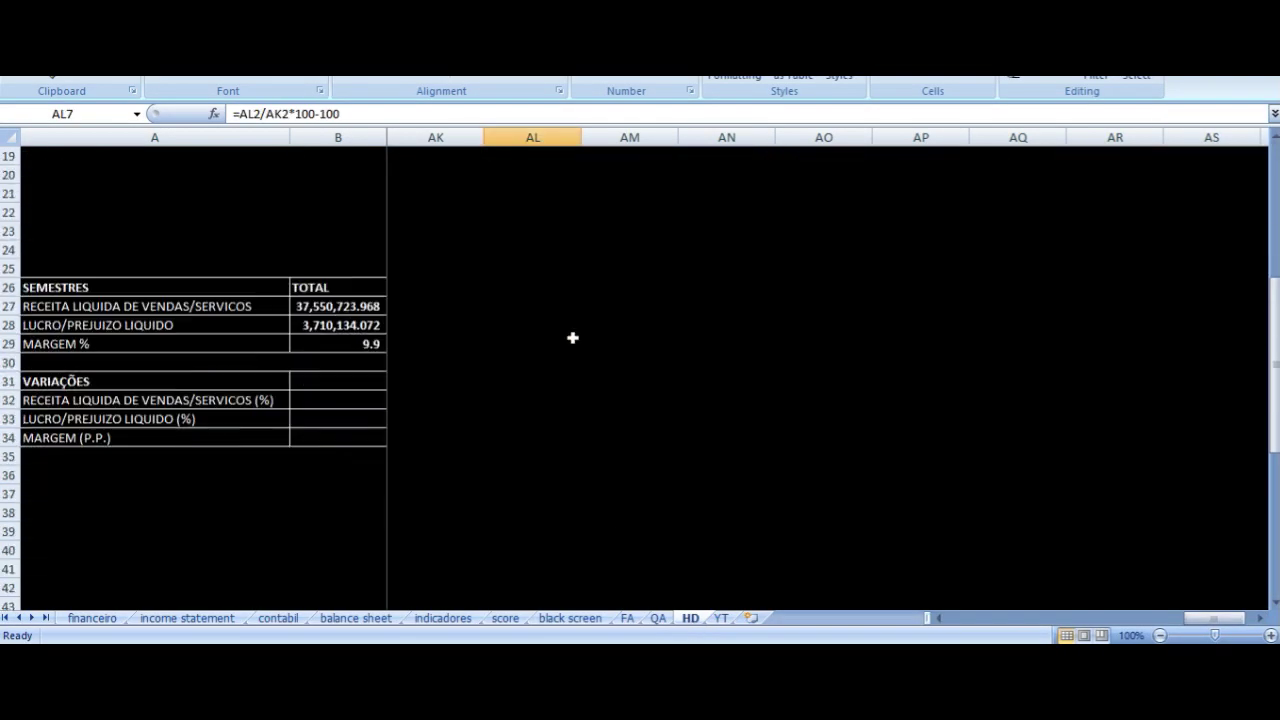
{"action": "left_click", "coordinate": [292, 246]}
{"action": "key", "text": "Down"}
{"action": "key", "text": "Down"}
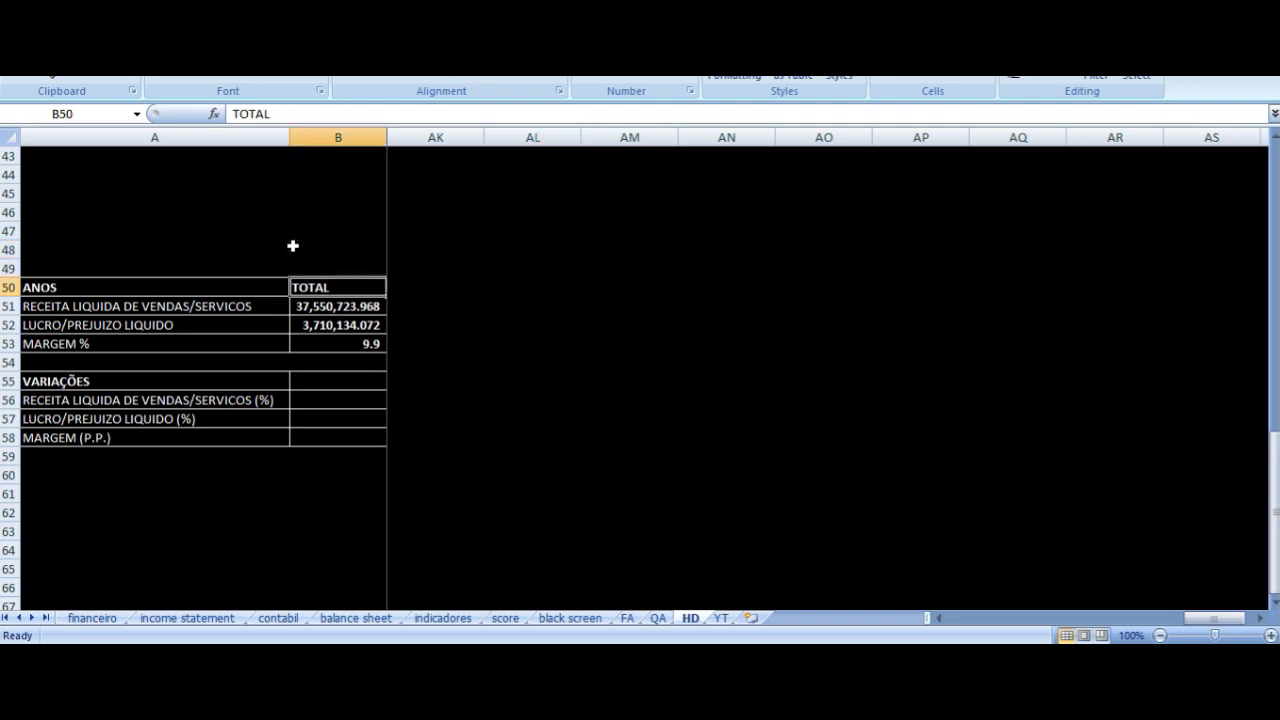
{"action": "key", "text": "Right"}
{"action": "key", "text": "ctrl+Right"}
{"action": "key", "text": "ctrl+Left"}
{"action": "key", "text": "Right"}
{"action": "key", "text": "Right"}
{"action": "key", "text": "Right"}
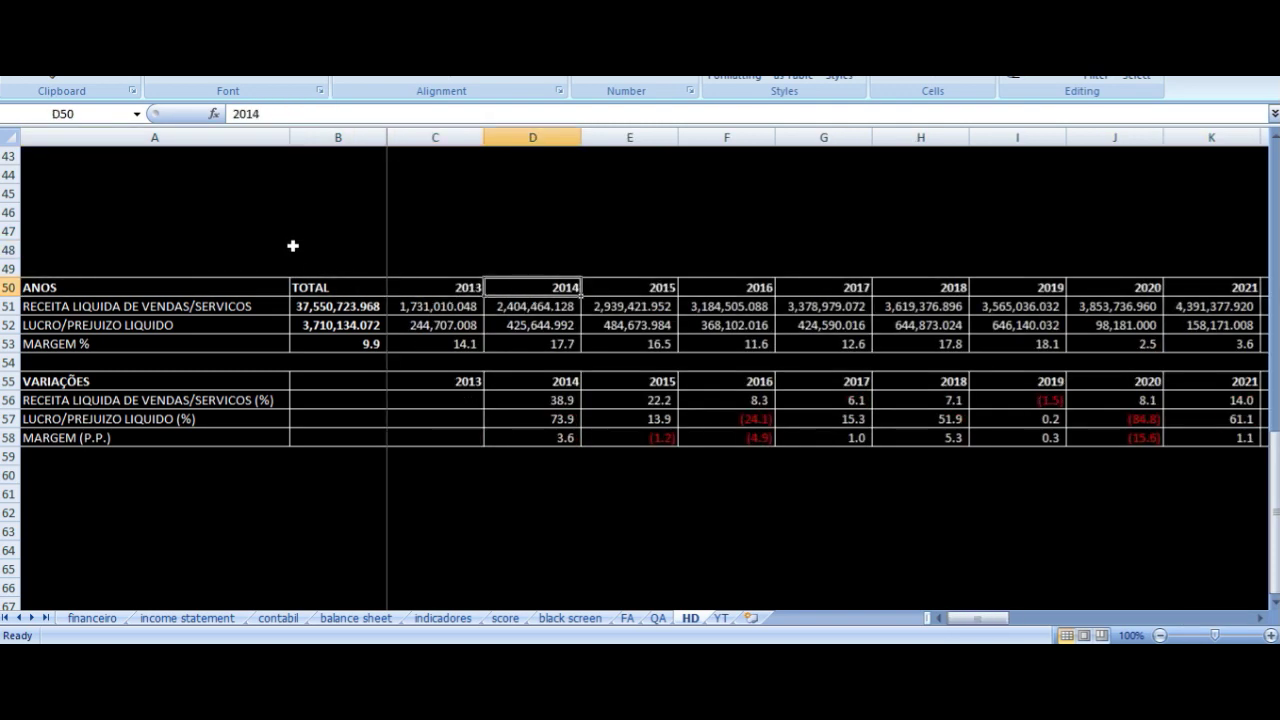
{"action": "key", "text": "Left"}
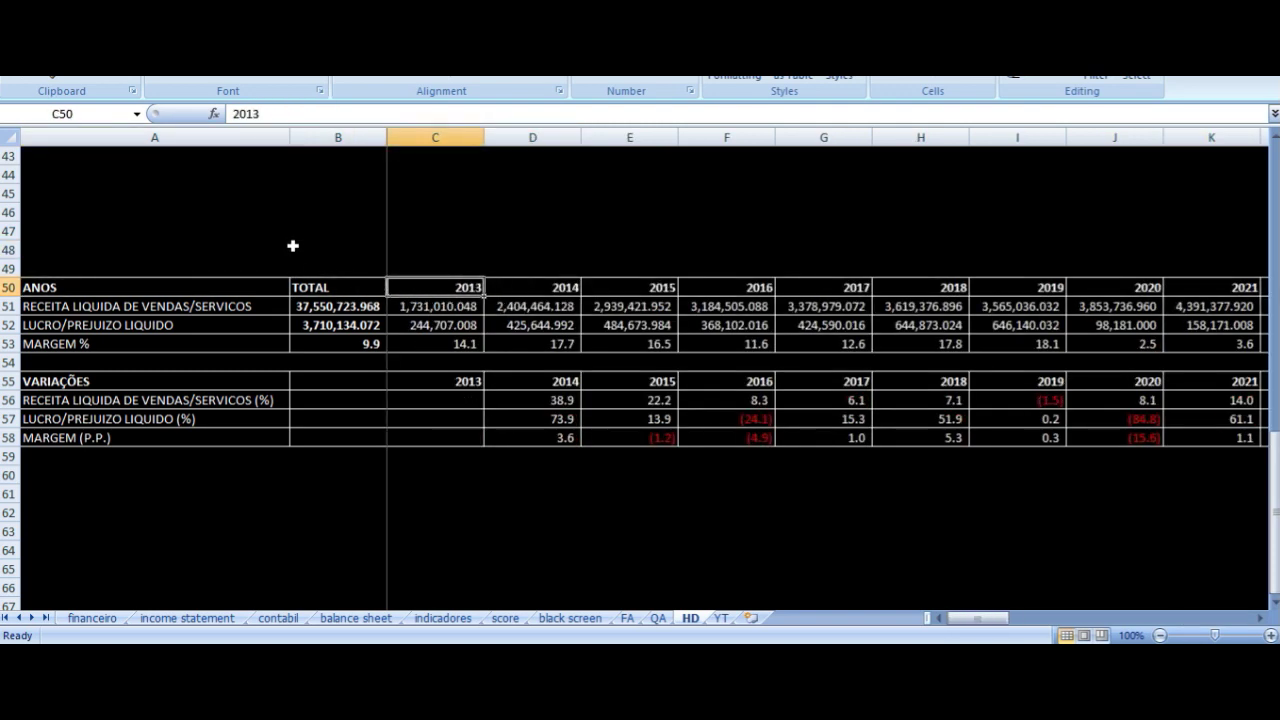
Step: Review RECEITA LIQUIDA from 2014 onward, moving through LUCRO/PREJUIZO LIQUIDO to MARGEM % for 2016
{"action": "key", "text": "Right"}
{"action": "key", "text": "Down"}
{"action": "key", "text": "Right"}
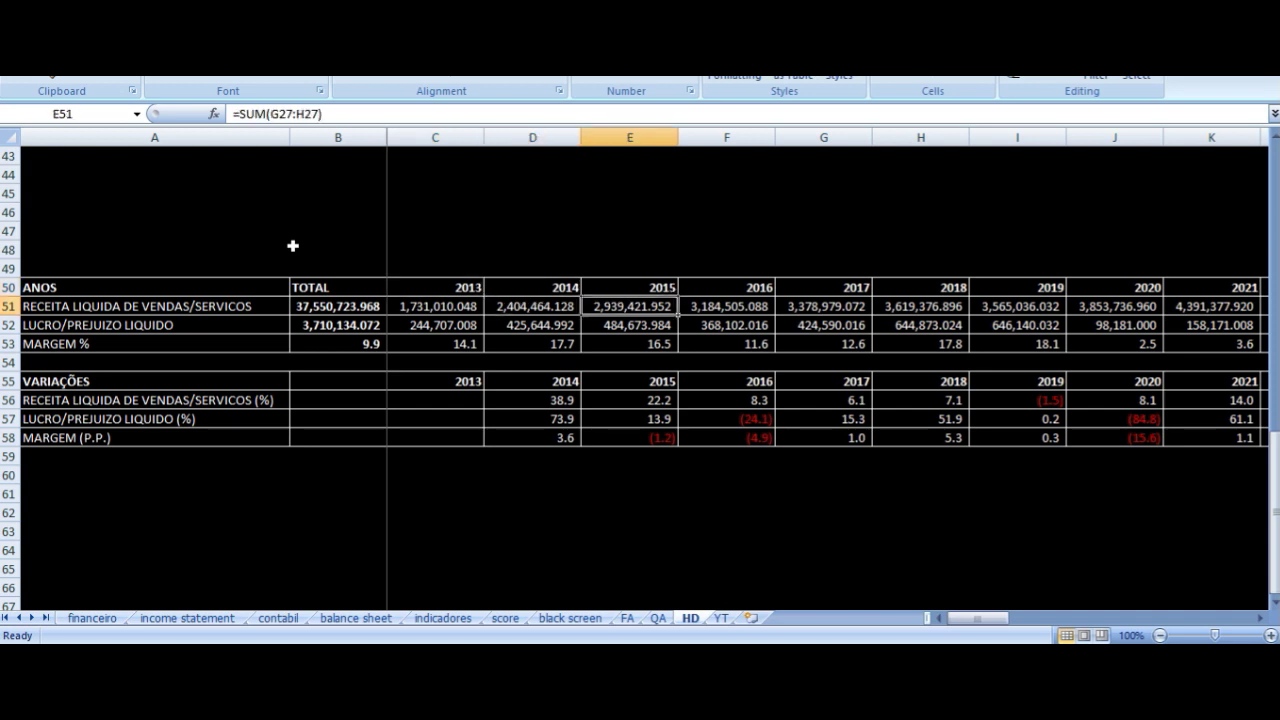
{"action": "key", "text": "Right"}
{"action": "key", "text": "Right"}
{"action": "key", "text": "Down"}
{"action": "key", "text": "Down"}
{"action": "key", "text": "Left"}
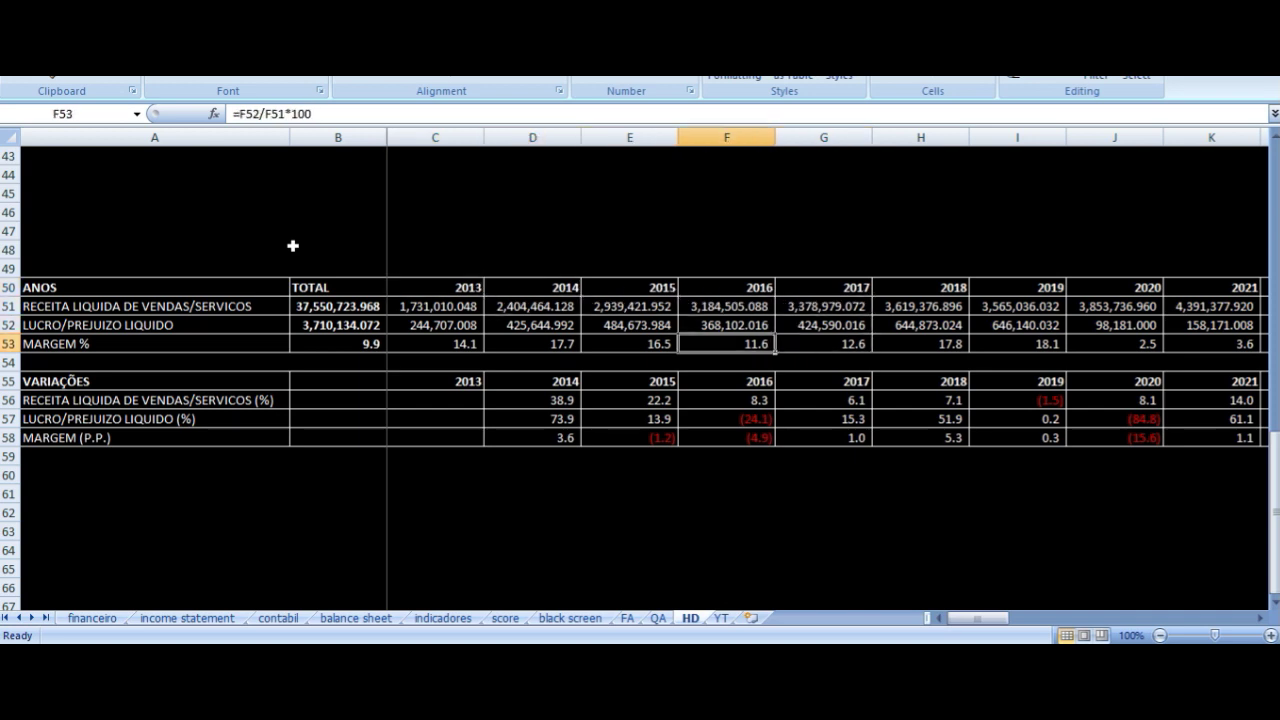
Step: Follow MARGEM % in row 53 from 2016 through to 2023
{"action": "key", "text": "Right"}
{"action": "key", "text": "Right"}
{"action": "key", "text": "Right"}
{"action": "key", "text": "Right"}
{"action": "key", "text": "Right"}
{"action": "key", "text": "Right"}
{"action": "key", "text": "Right"}
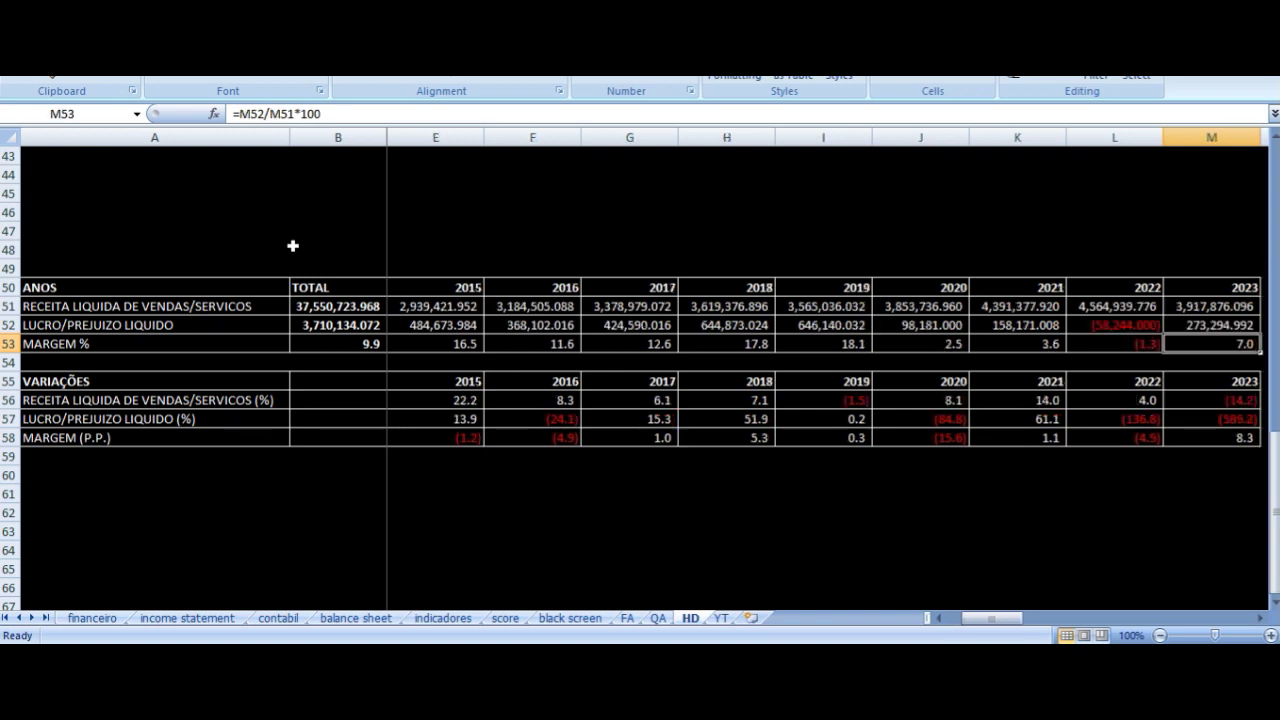
Step: Compare the 2020 and 2021 RECEITA LIQUIDA and LUCRO/PREJUIZO LIQUIDO, ending on the 2020 MARGEM %
{"action": "key", "text": "Left"}
{"action": "key", "text": "Up"}
{"action": "key", "text": "Up"}
{"action": "key", "text": "Up"}
{"action": "key", "text": "Left"}
{"action": "key", "text": "Left"}
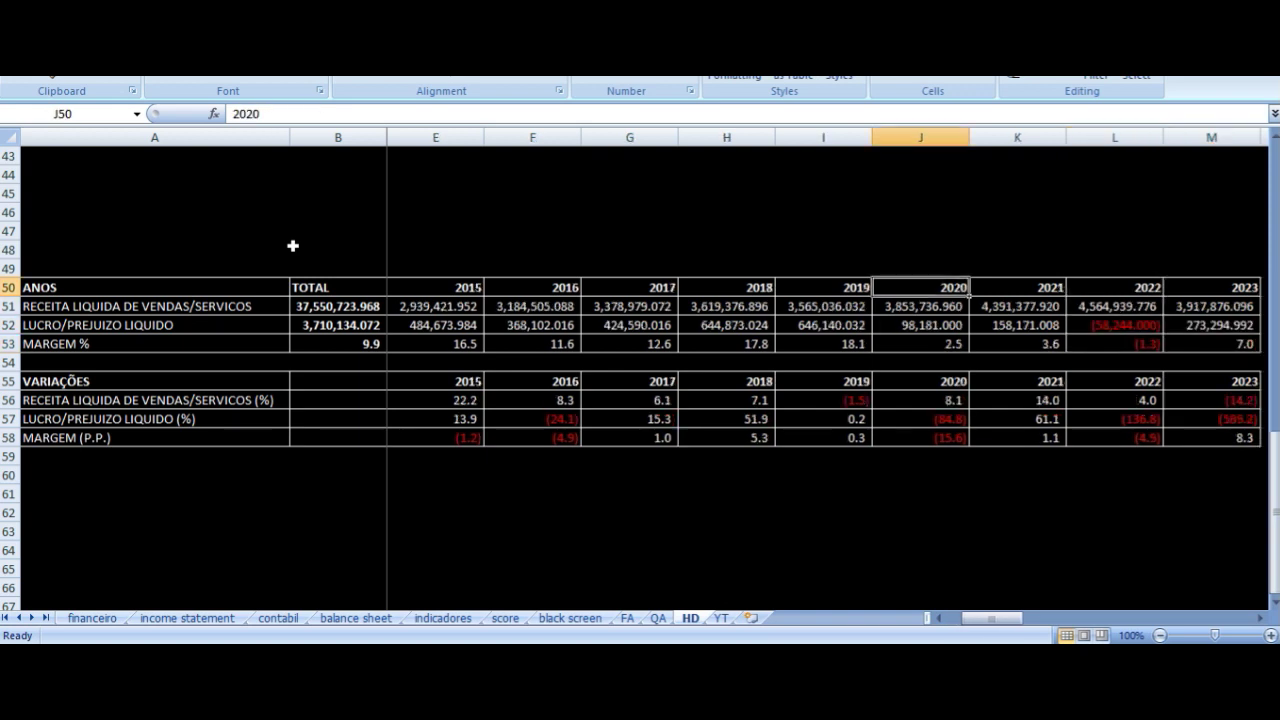
{"action": "key", "text": "Down"}
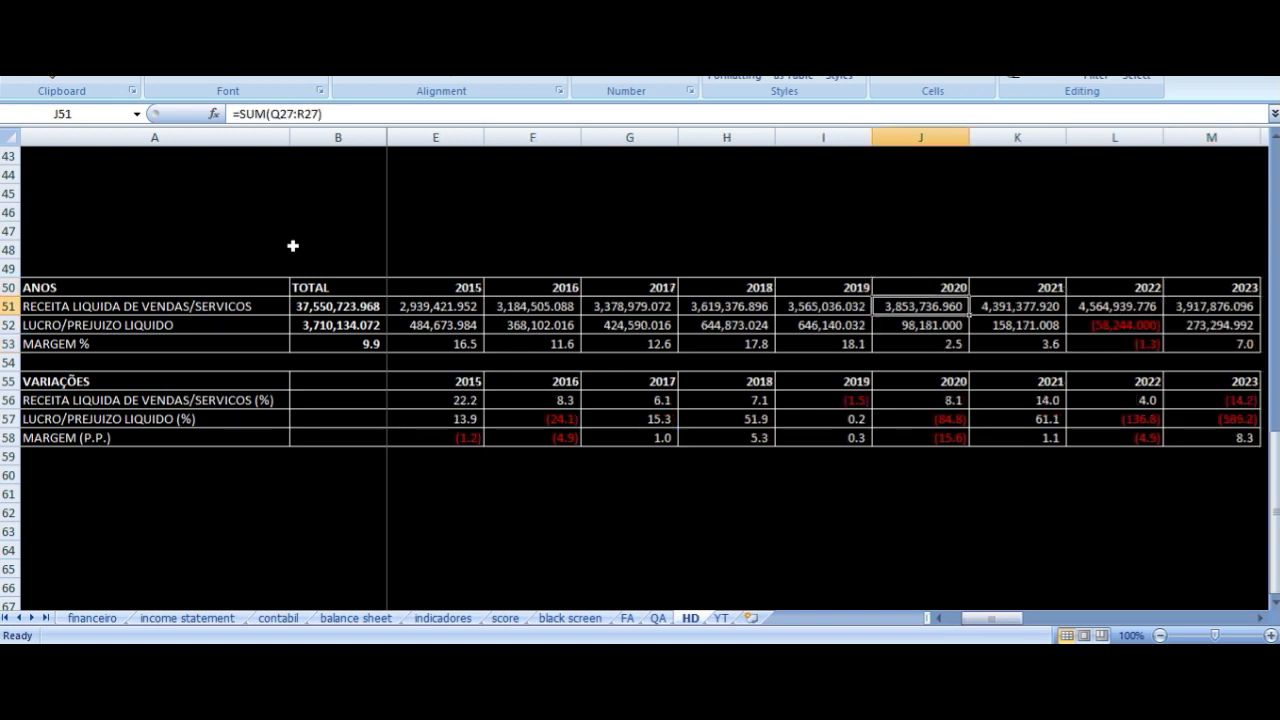
{"action": "key", "text": "Right"}
{"action": "key", "text": "Left"}
{"action": "key", "text": "Down"}
{"action": "key", "text": "Right"}
{"action": "key", "text": "Left"}
{"action": "key", "text": "Down"}
Step: Trace MARGEM % in row 53 back from 2020 to 2013
{"action": "key", "text": "Left"}
{"action": "key", "text": "Left"}
{"action": "key", "text": "Left"}
{"action": "key", "text": "Left"}
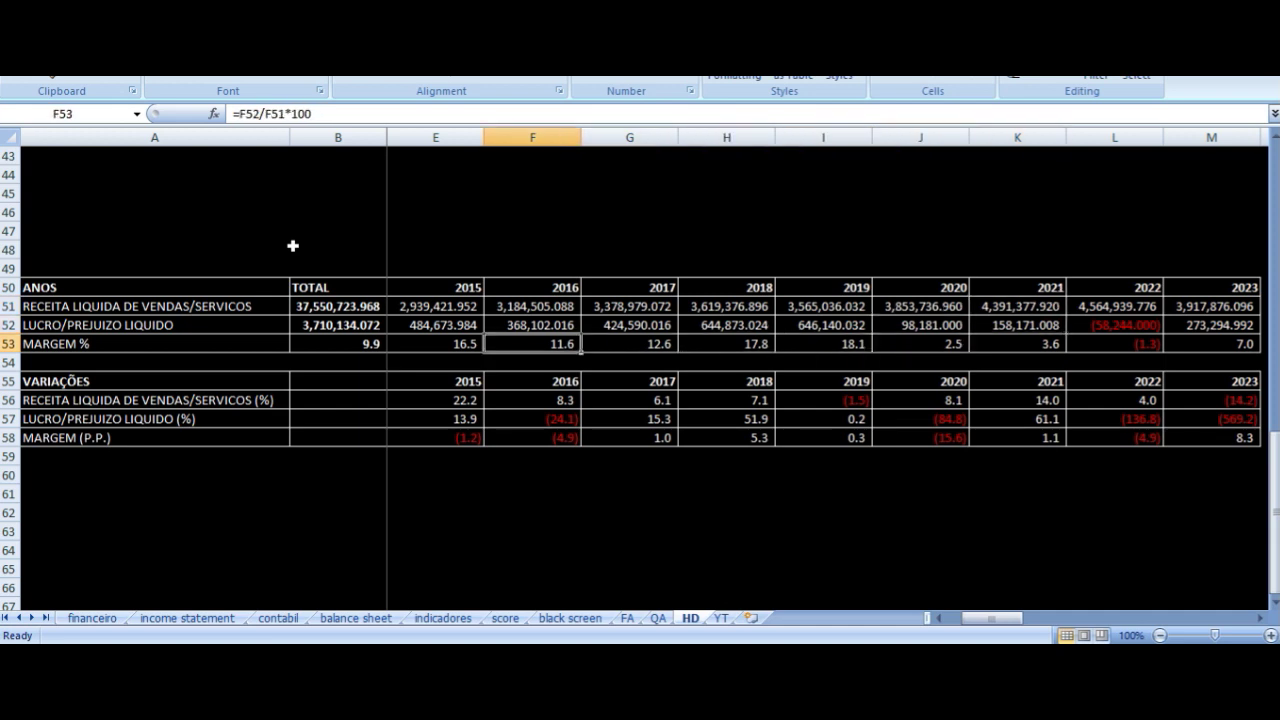
{"action": "key", "text": "Left"}
{"action": "key", "text": "Left"}
{"action": "key", "text": "Left"}
{"action": "key", "text": "Left"}
{"action": "key", "text": "Right"}
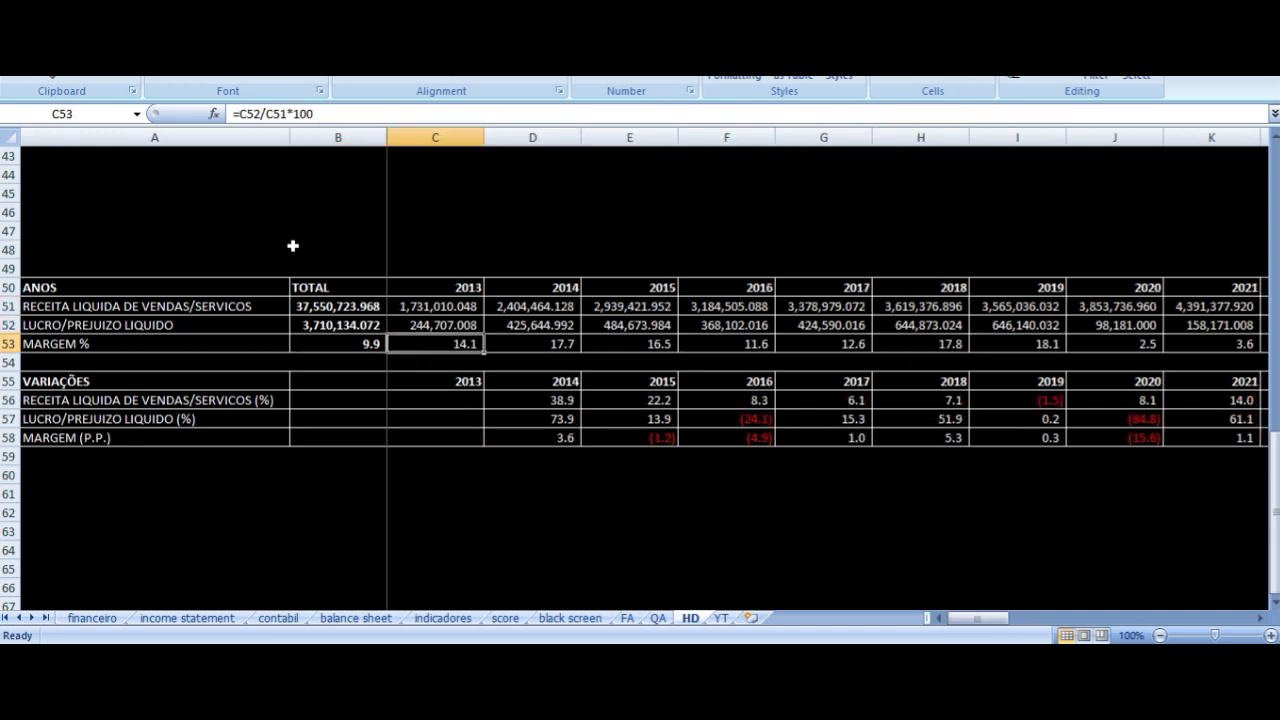
Step: Review the yearly MARGEM % values in row 53 from 2014 to 2019
{"action": "key", "text": "Right"}
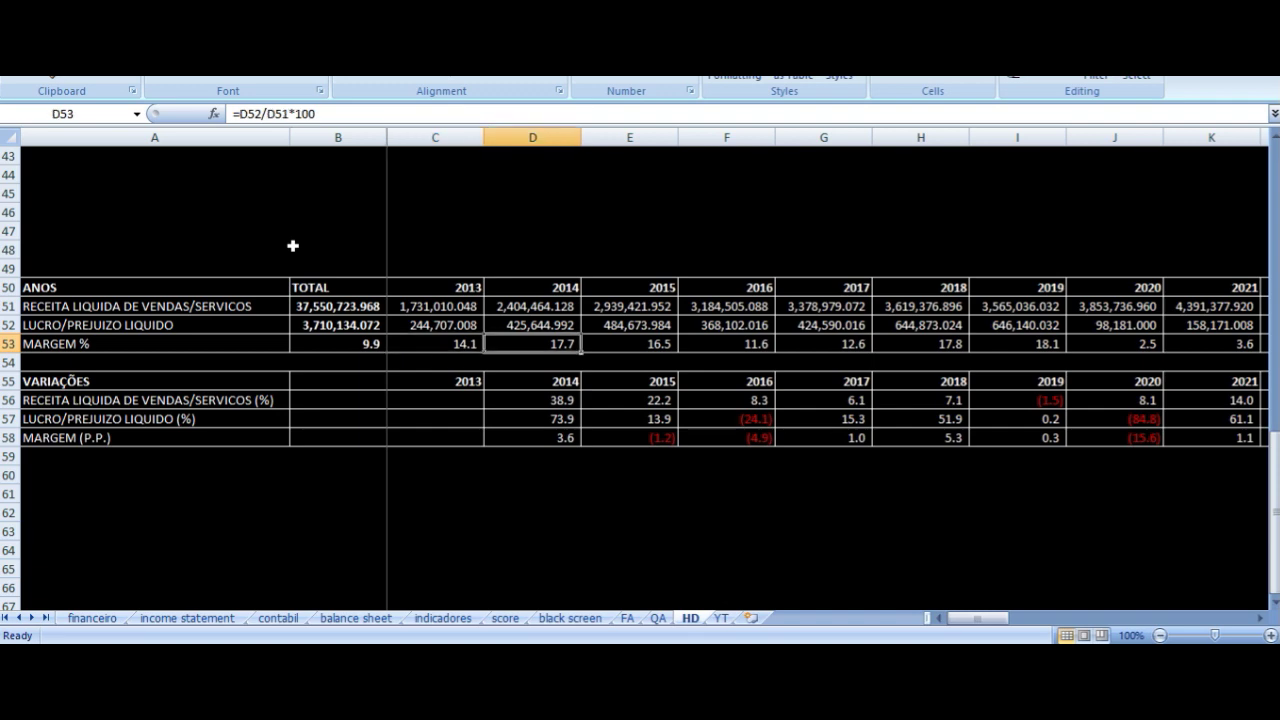
{"action": "key", "text": "Right"}
{"action": "key", "text": "Right"}
{"action": "key", "text": "Right"}
{"action": "key", "text": "Right"}
{"action": "key", "text": "Right"}
{"action": "key", "text": "Right"}
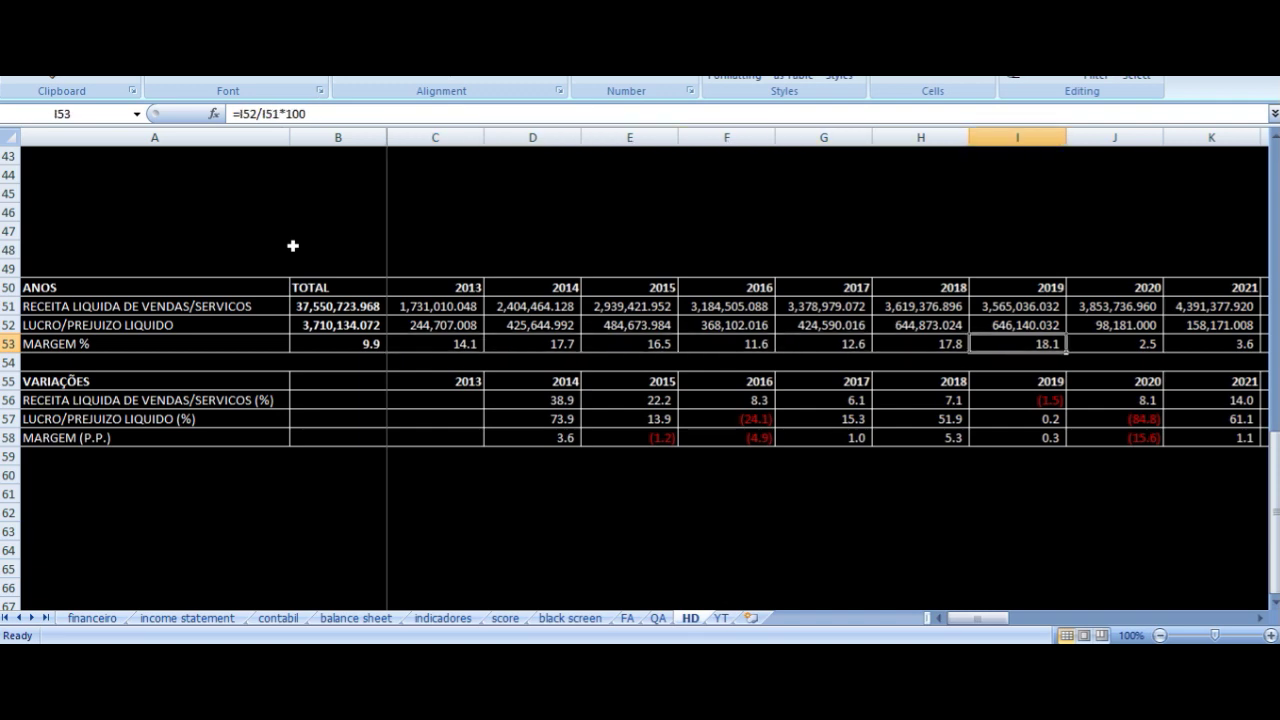
Step: Compare MARGEM % across 2020, 2021 and 2022 in row 53
{"action": "key", "text": "Right"}
{"action": "key", "text": "Right"}
{"action": "key", "text": "Right"}
{"action": "key", "text": "Left"}
{"action": "key", "text": "Left"}
{"action": "key", "text": "Left"}
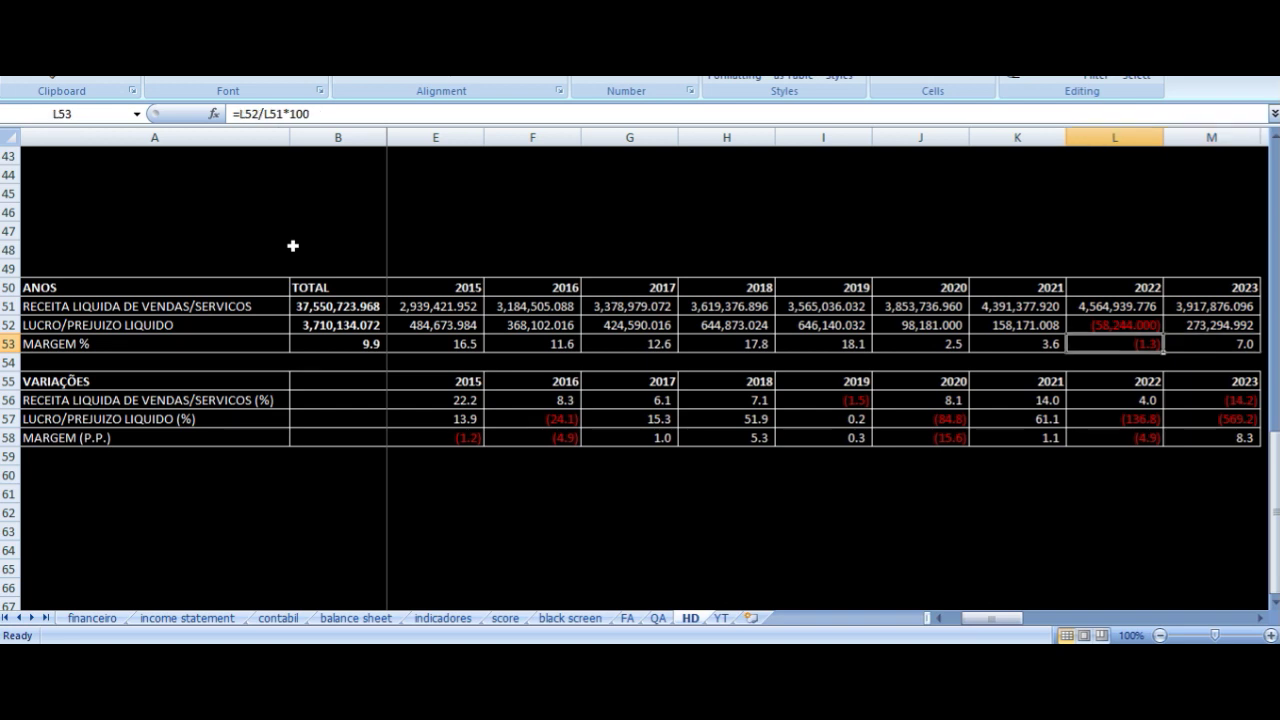
{"action": "key", "text": "Left"}
{"action": "key", "text": "Right"}
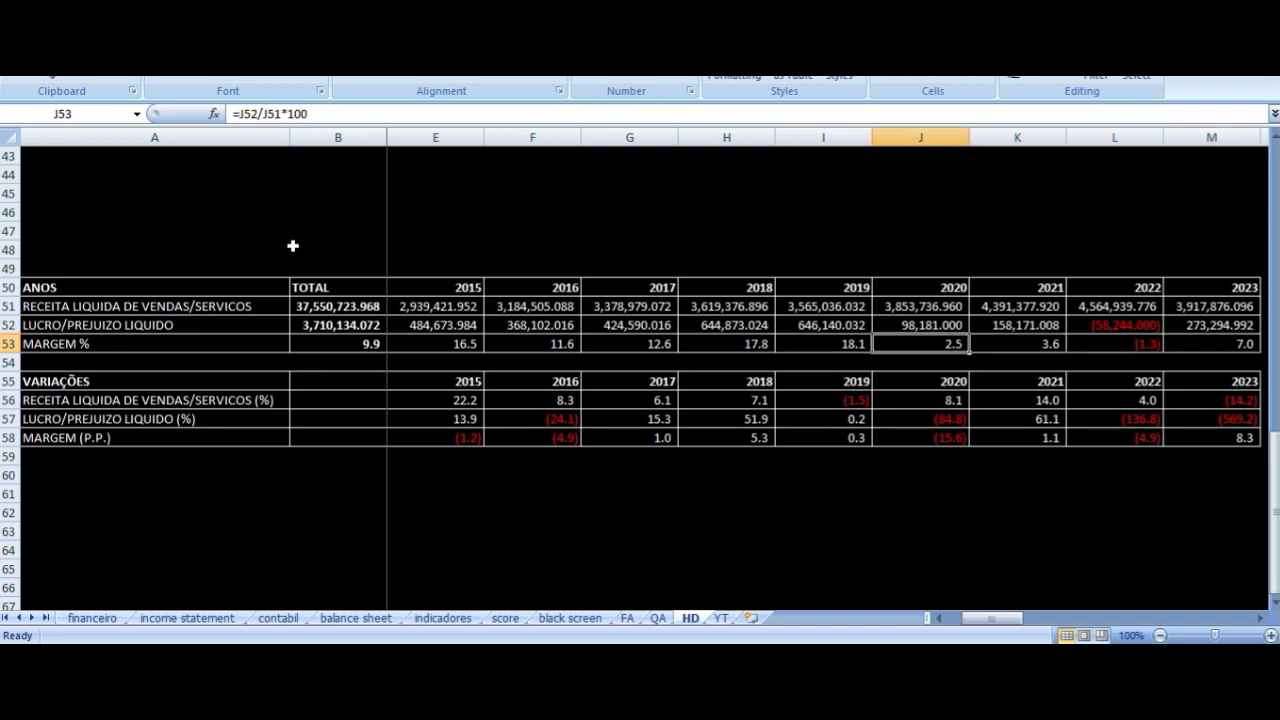
{"action": "key", "text": "Right"}
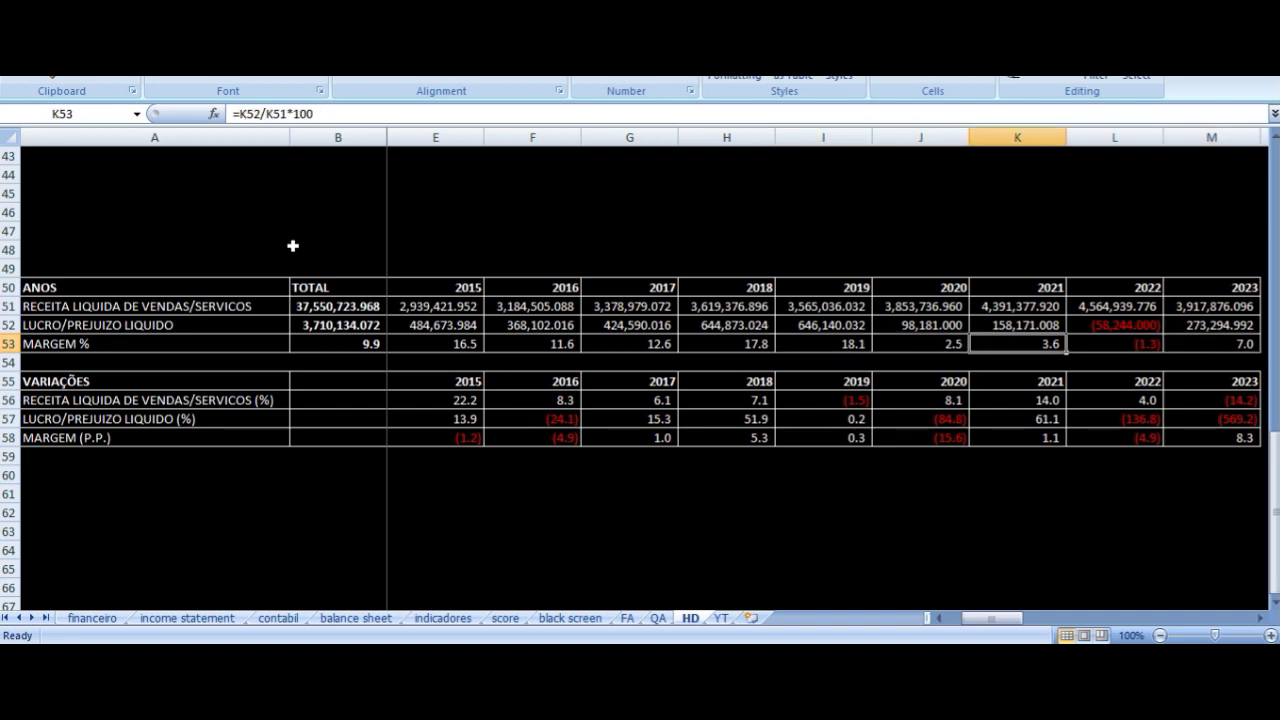
{"action": "key", "text": "Right"}
Step: Review the 2022 LUCRO/PREJUIZO LIQUIDO and the 2023 revenue, profit and margin, ending on the 2023 heading
{"action": "key", "text": "Up"}
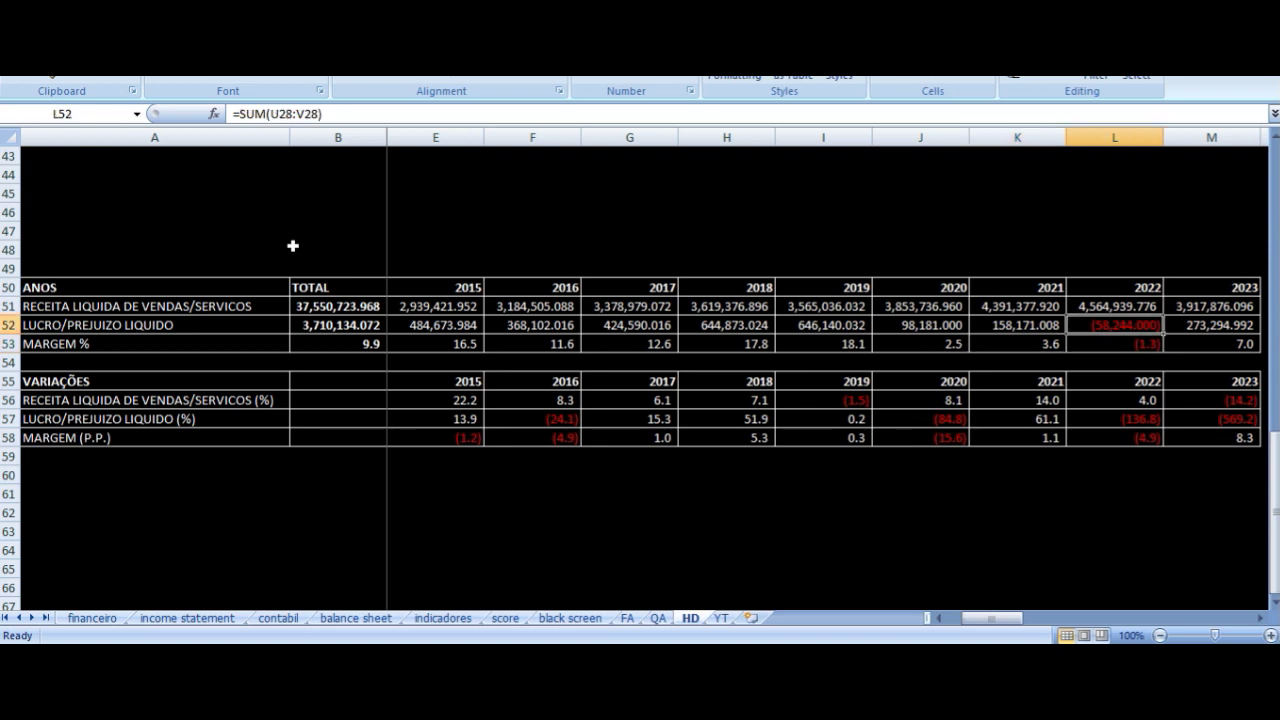
{"action": "key", "text": "Down"}
{"action": "key", "text": "Up"}
{"action": "key", "text": "Right"}
{"action": "key", "text": "Up"}
{"action": "key", "text": "Up"}
{"action": "key", "text": "Down"}
{"action": "key", "text": "Down"}
{"action": "key", "text": "Down"}
{"action": "key", "text": "Up"}
{"action": "key", "text": "Up"}
{"action": "key", "text": "Up"}
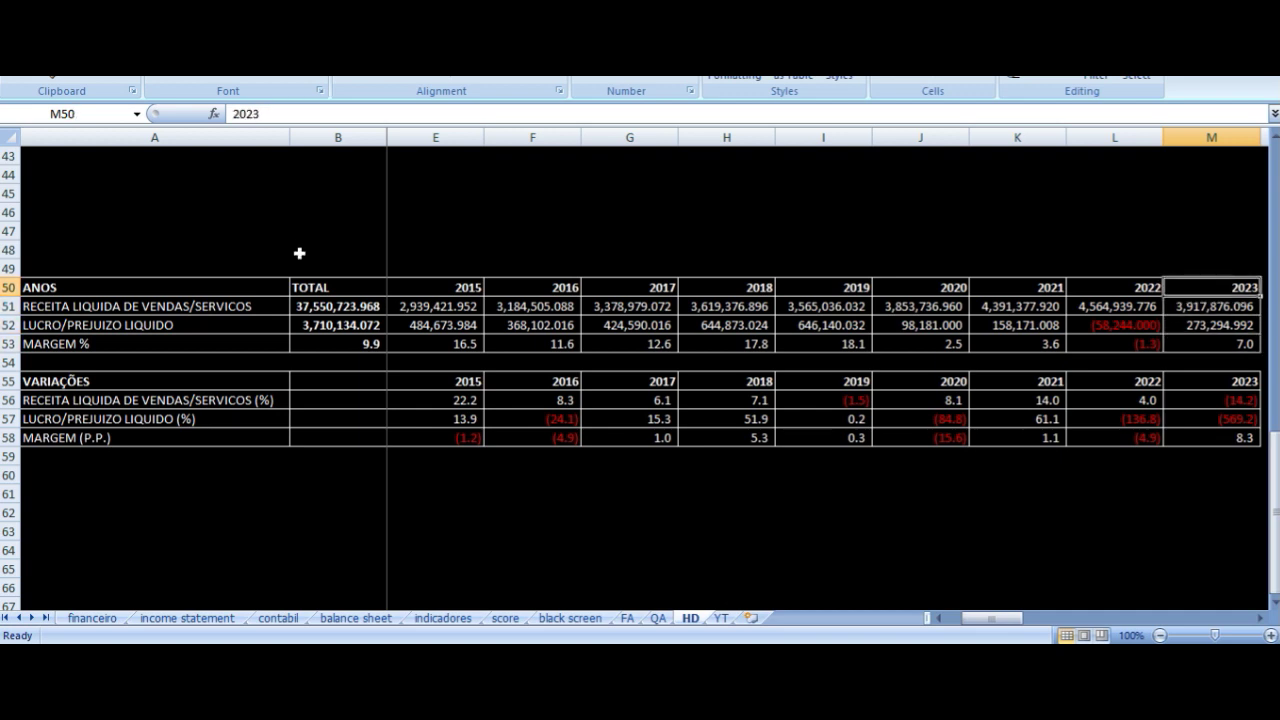
Step: Return to the YT sheet and show the YDUQ quarterly comparison tables starting at row 1
{"action": "left_click", "coordinate": [722, 620]}
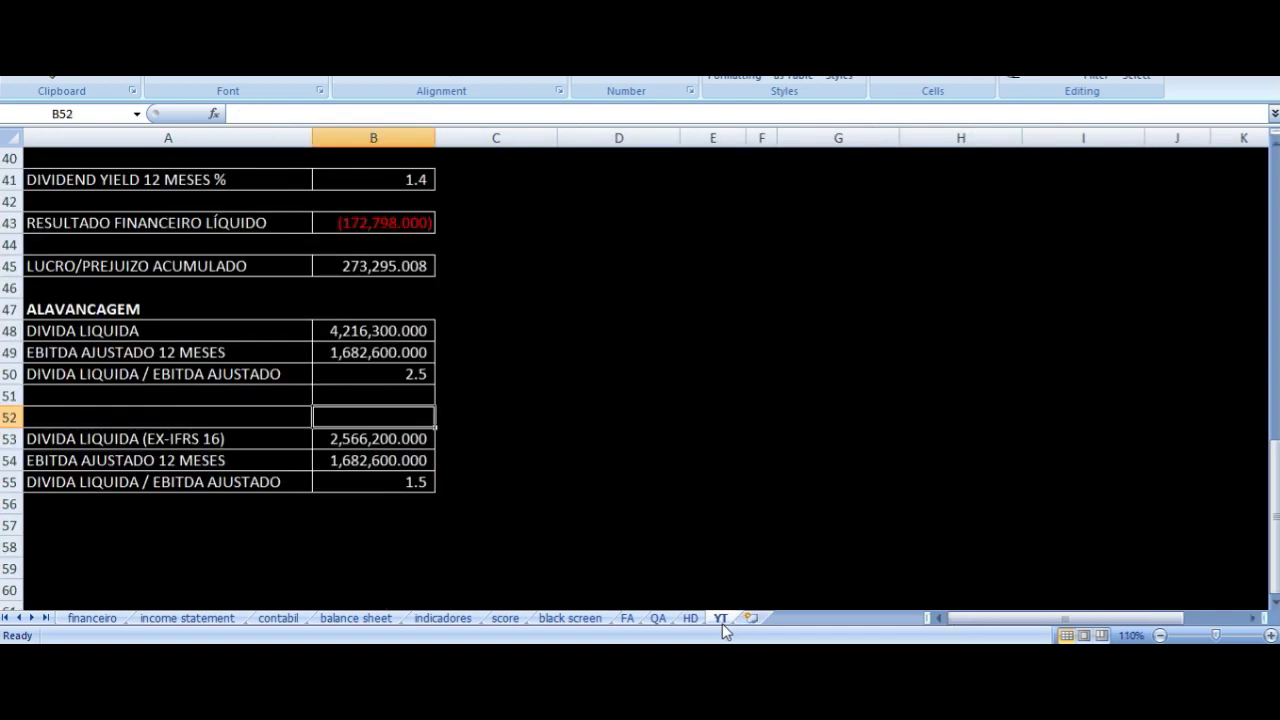
{"action": "left_click", "coordinate": [518, 390]}
{"action": "scroll", "coordinate": [518, 390], "scroll_direction": "up", "scroll_amount": 13}
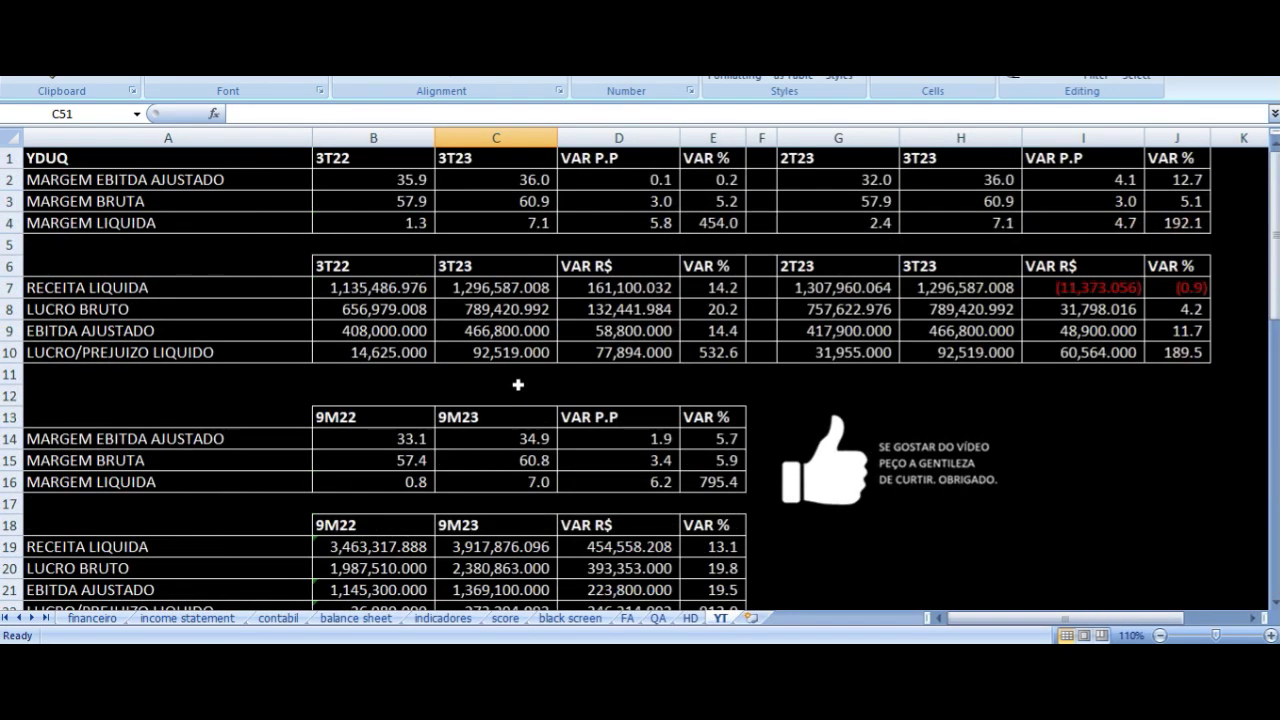